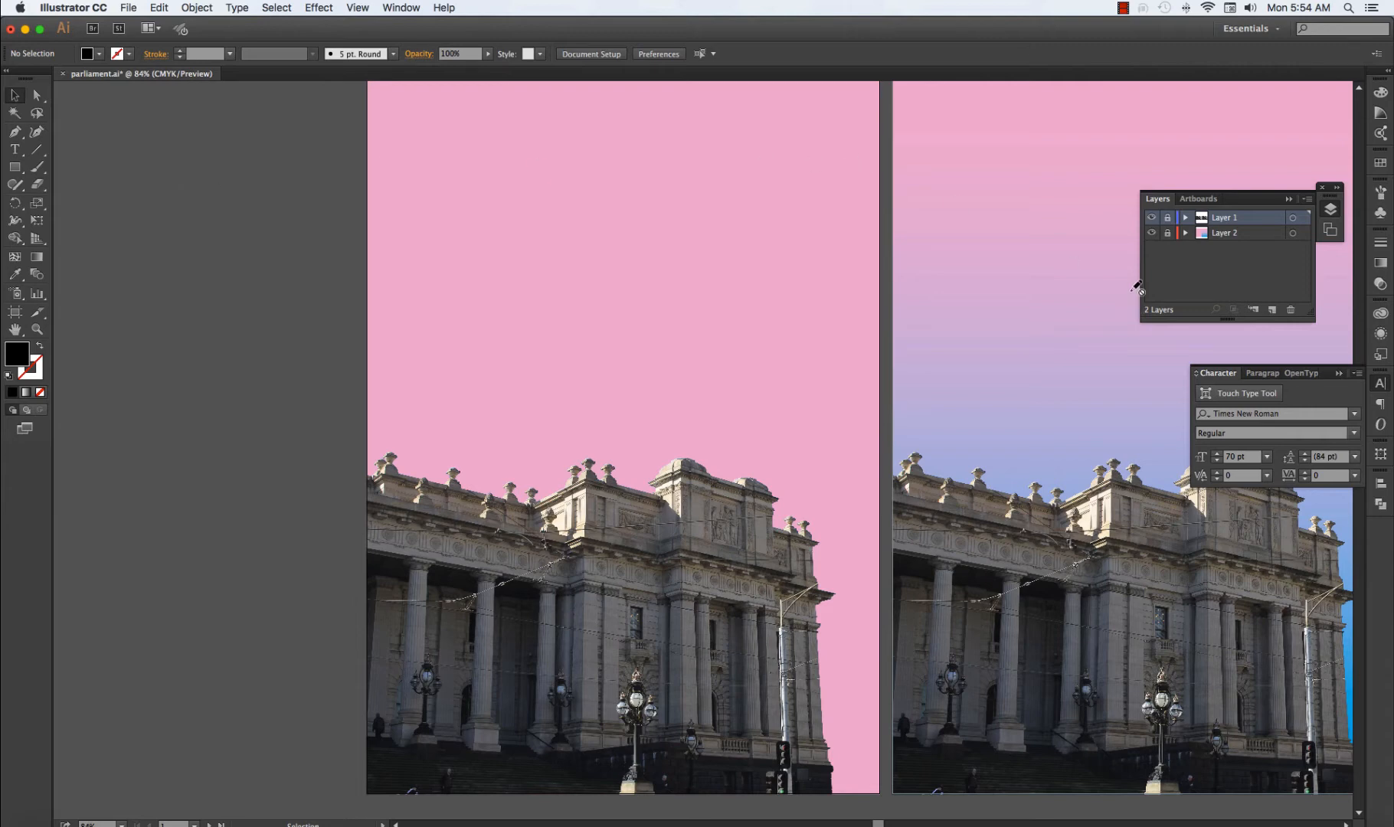
# Lock Layer 2 and create a new layer above the existing ones.
pyautogui.click(1168, 234)
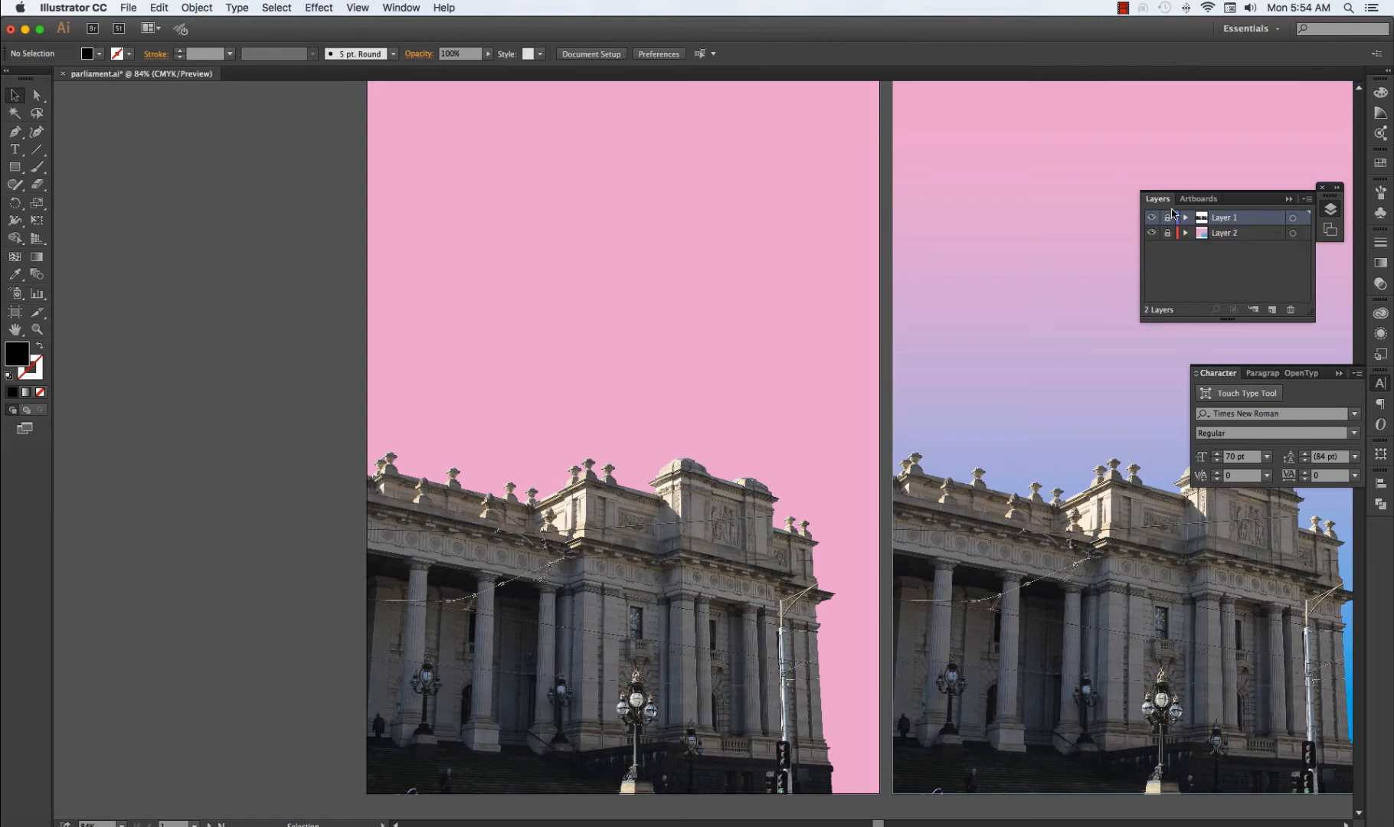
pyautogui.click(1272, 310)
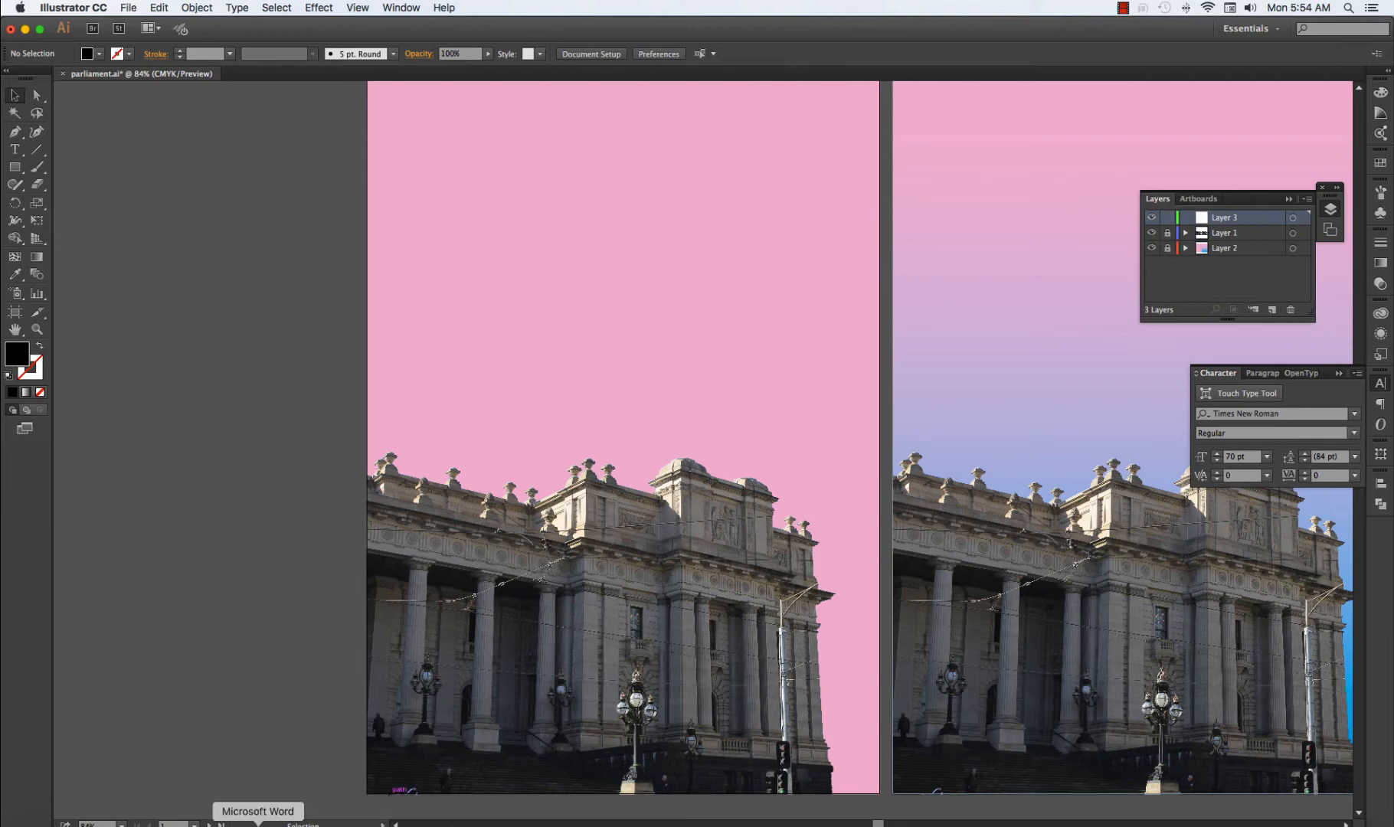
# Switch to Word, copy the two lines "Greek Revival" and "Melbourne", and return to Illustrator.
pyautogui.click(258, 822)
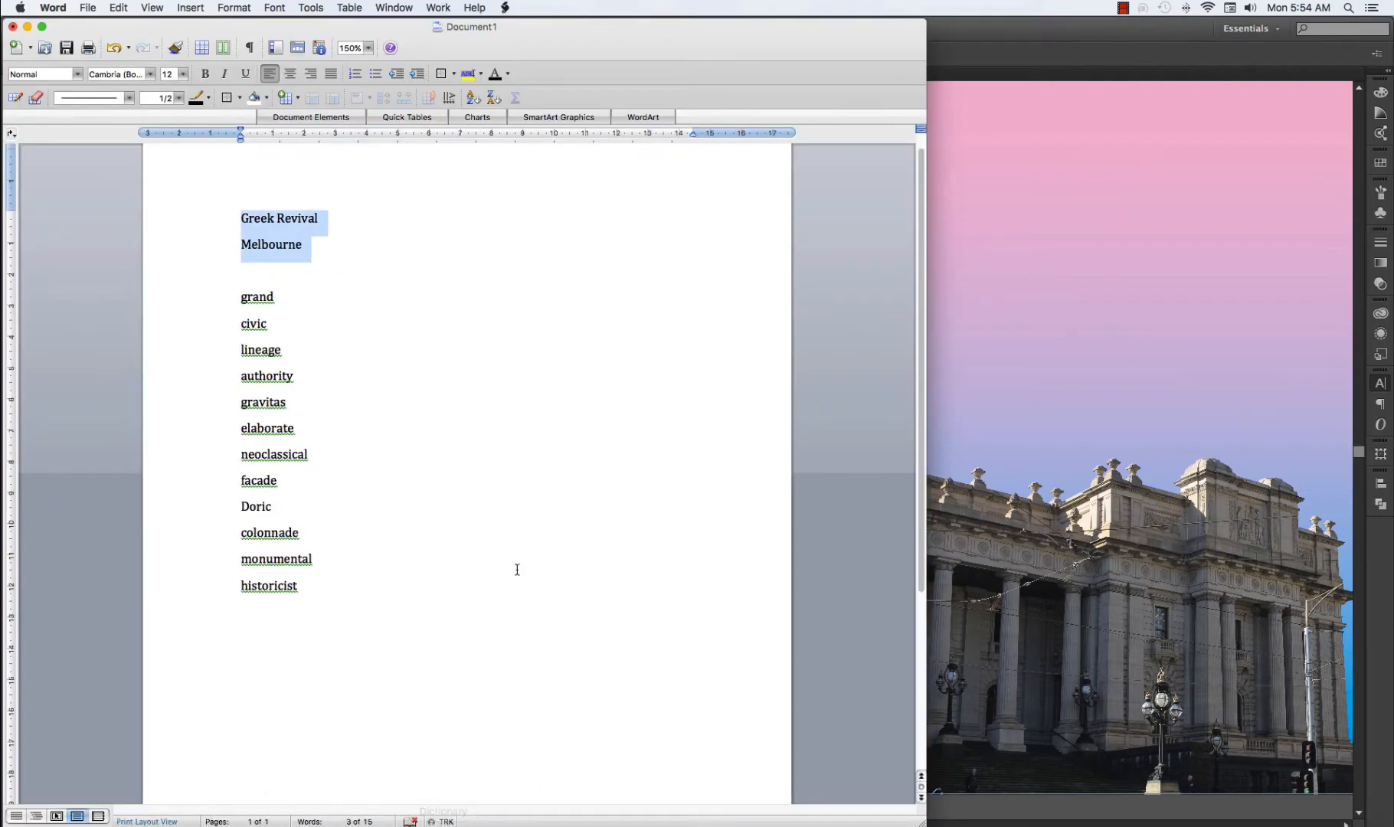
pyautogui.click(314, 246)
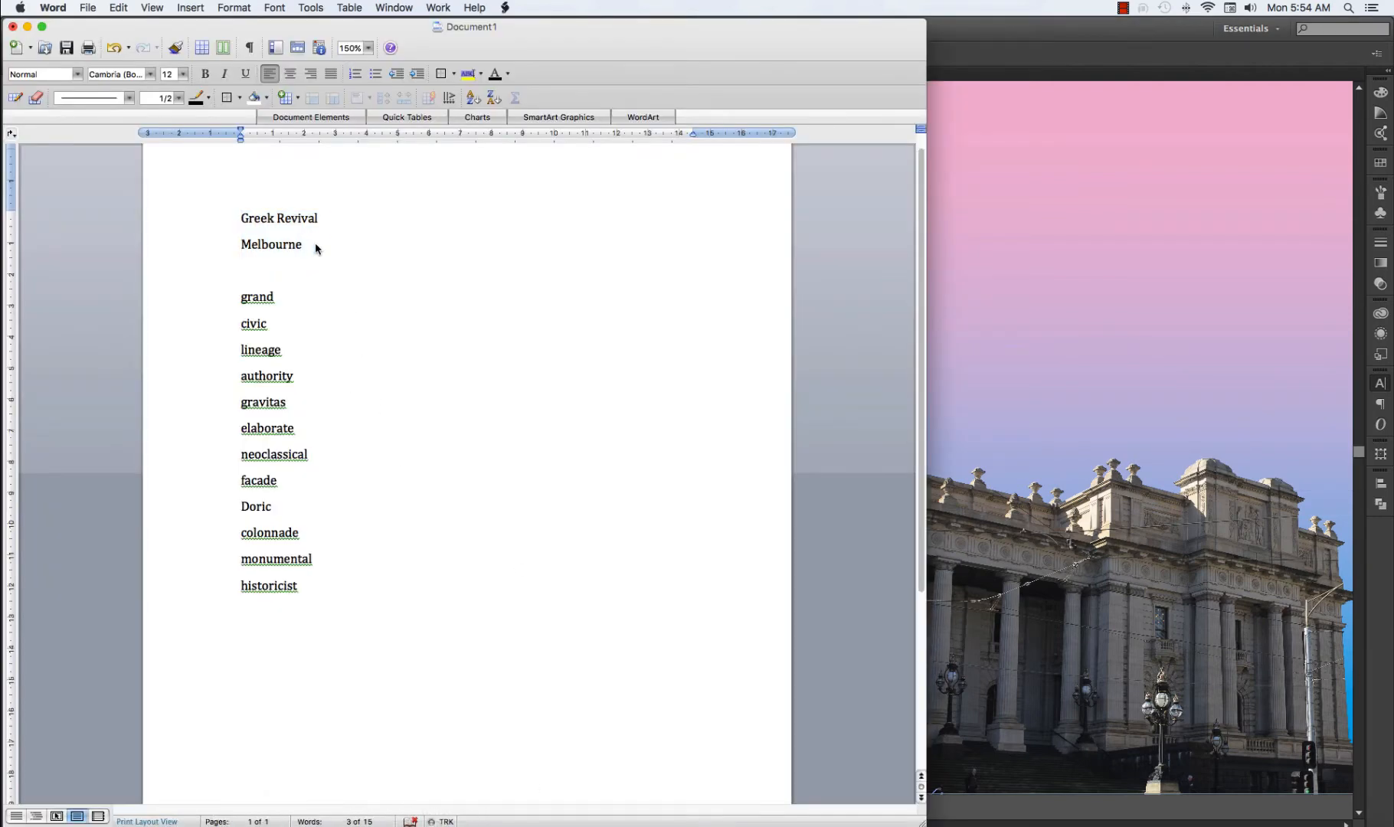
pyautogui.moveTo(304, 244); pyautogui.dragTo(232, 219)
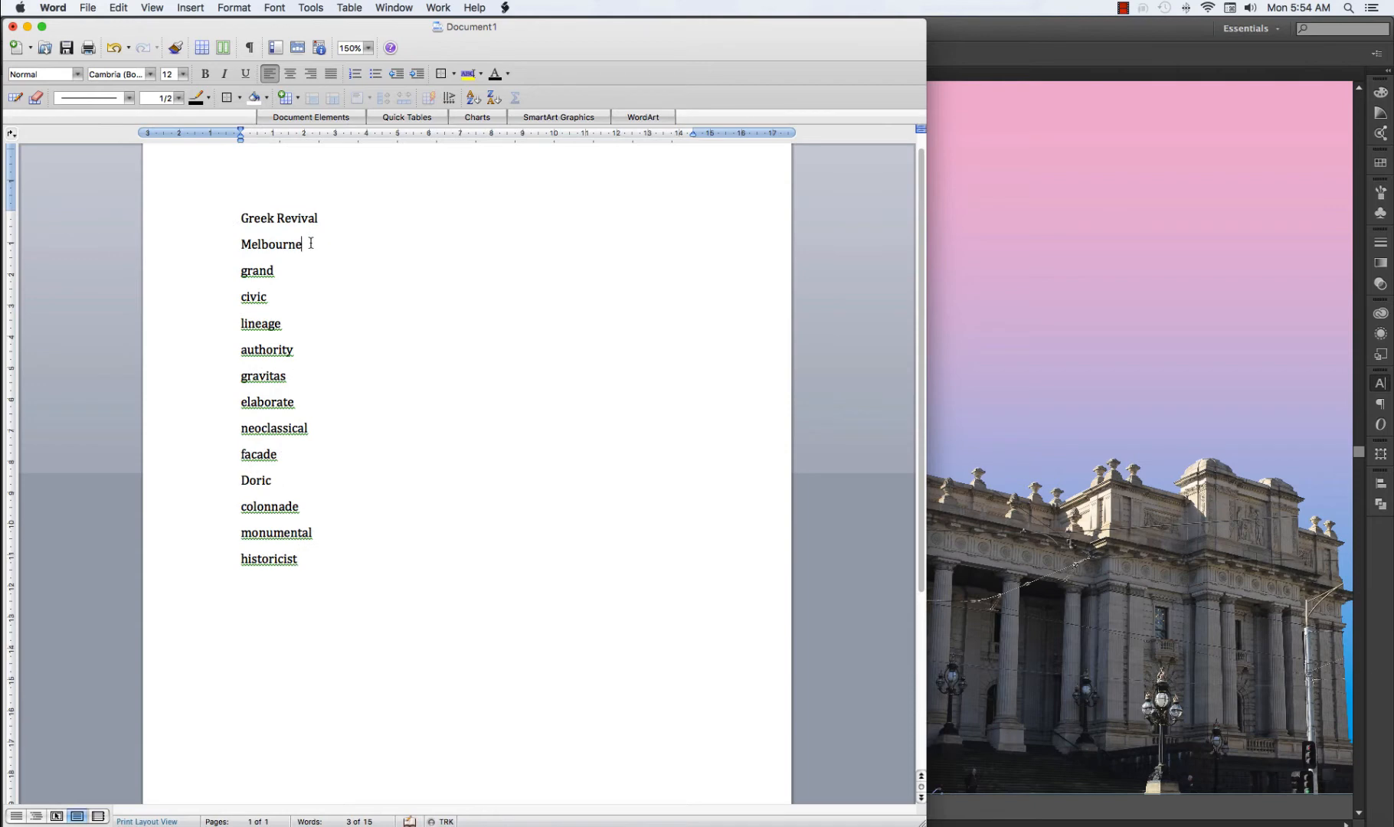
pyautogui.moveTo(310, 242); pyautogui.dragTo(233, 221)
pyautogui.press('super+c')
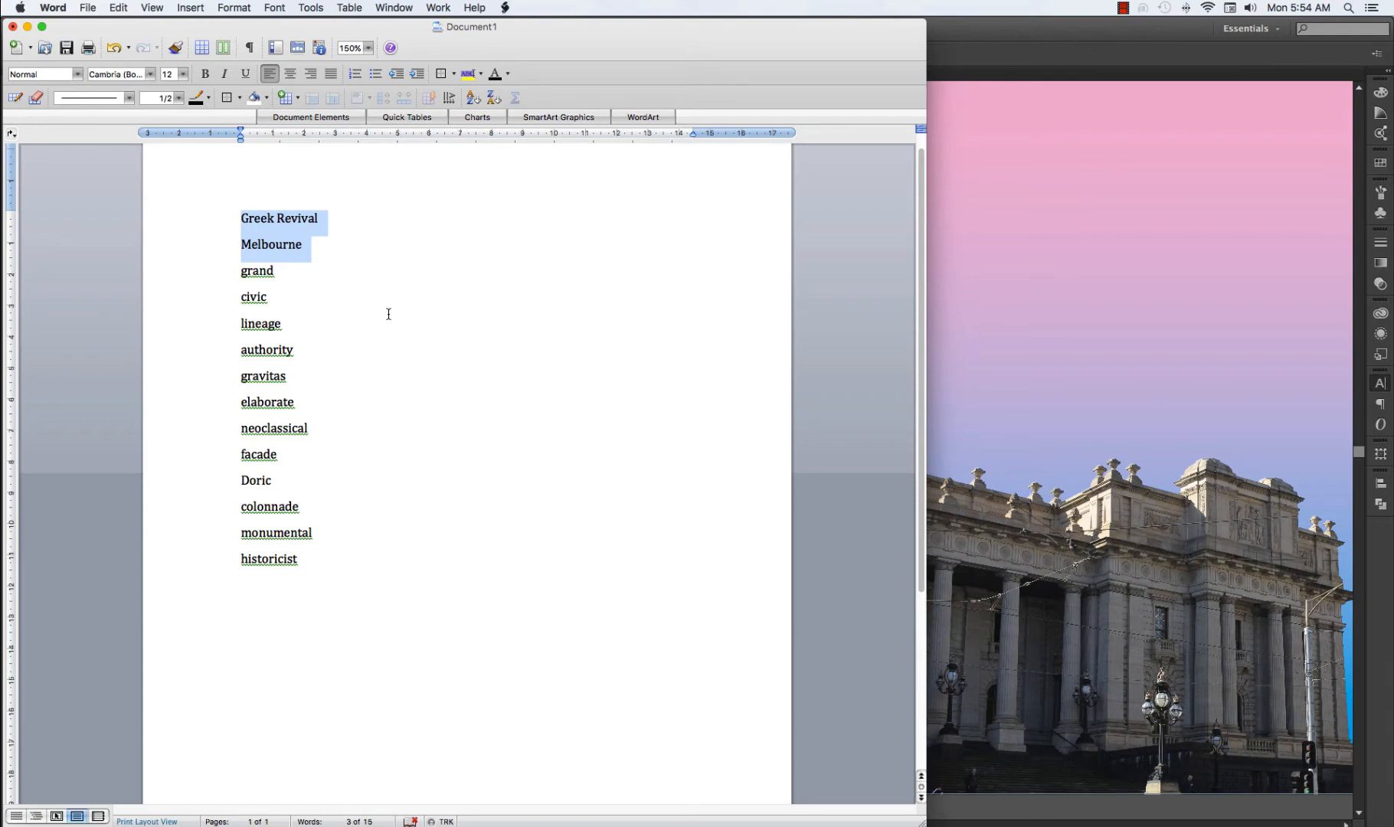
pyautogui.click(978, 414)
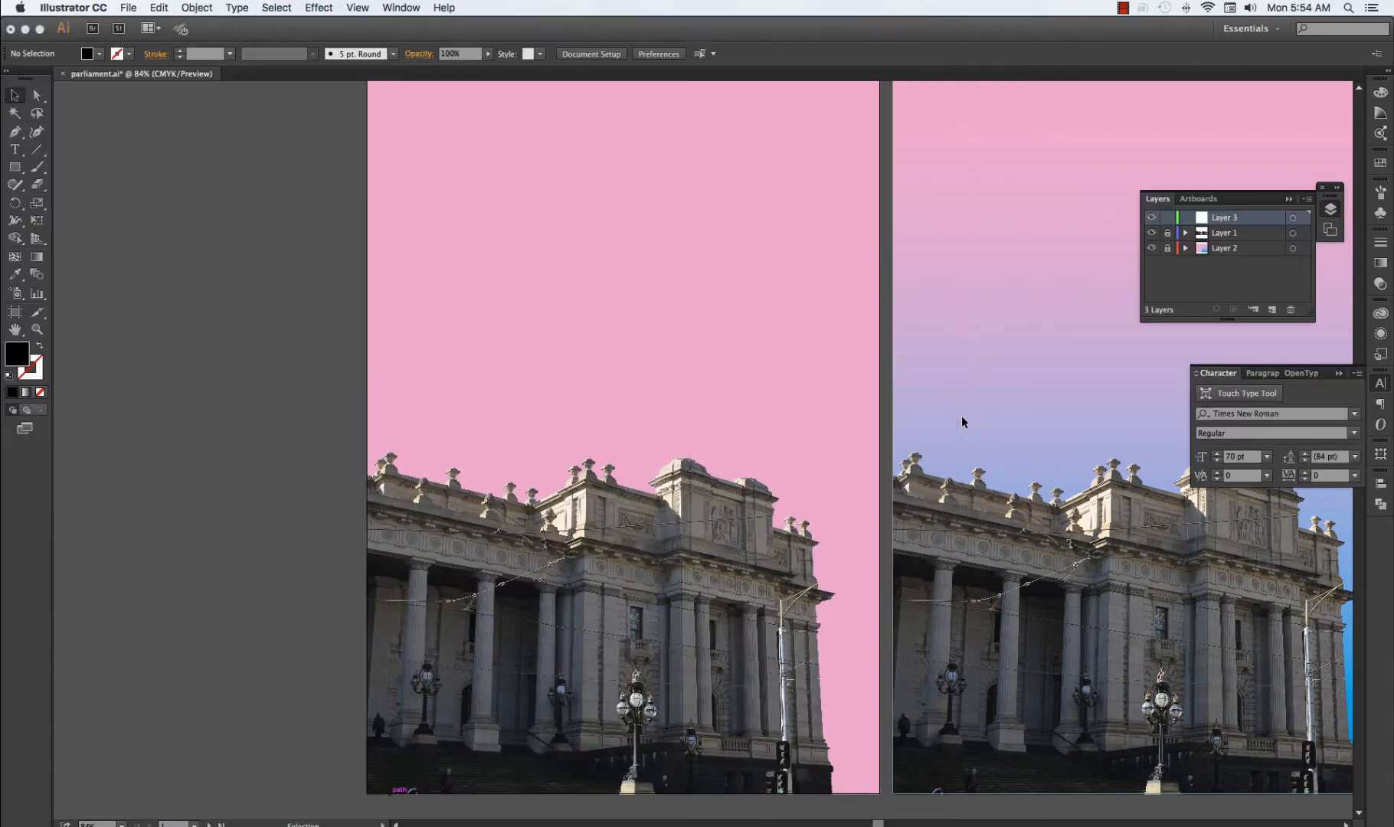
# Paste the copied heading as point text on the pink artboard without trailing blank lines, and move it toward the artboard's upper-right area.
pyautogui.click(15, 149)
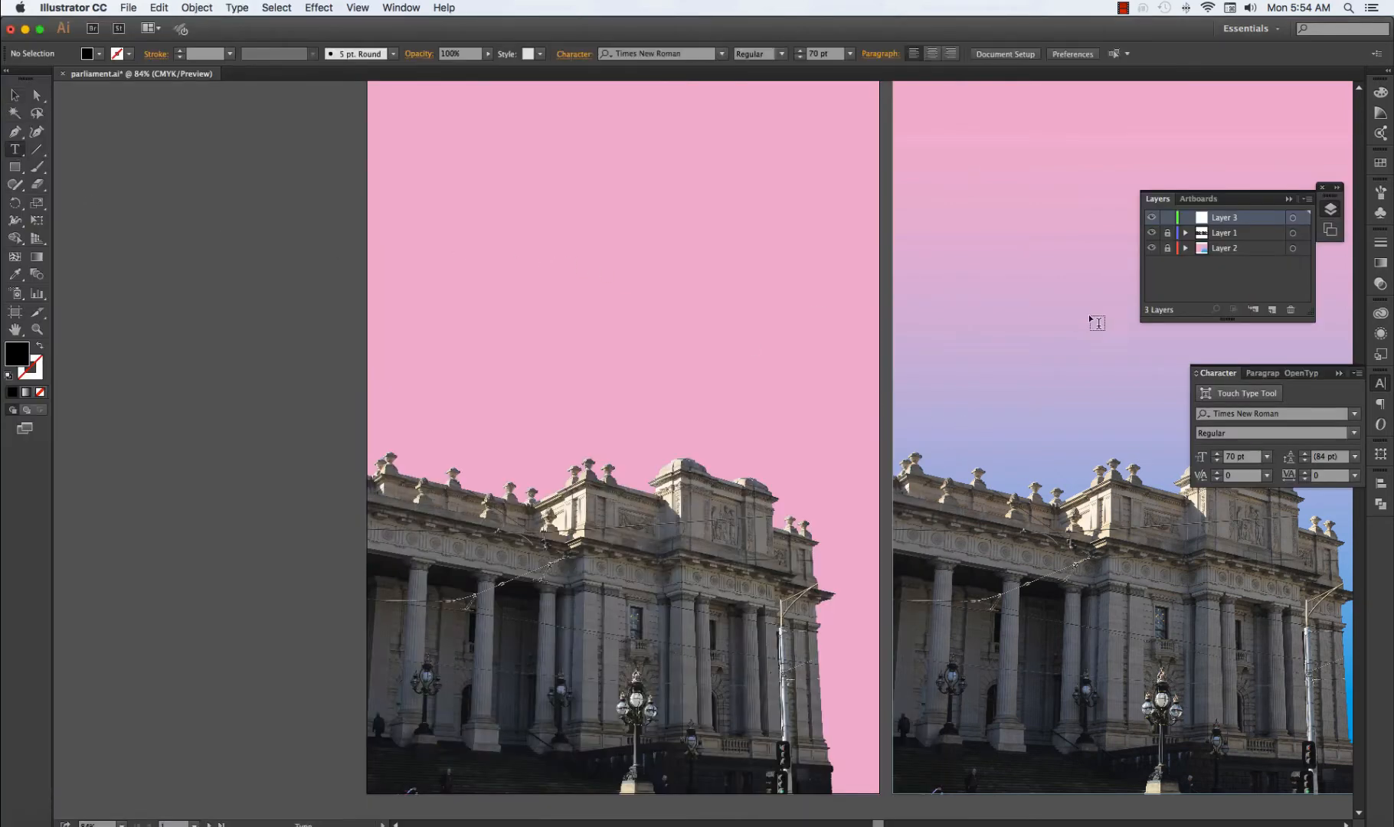
pyautogui.click(491, 219)
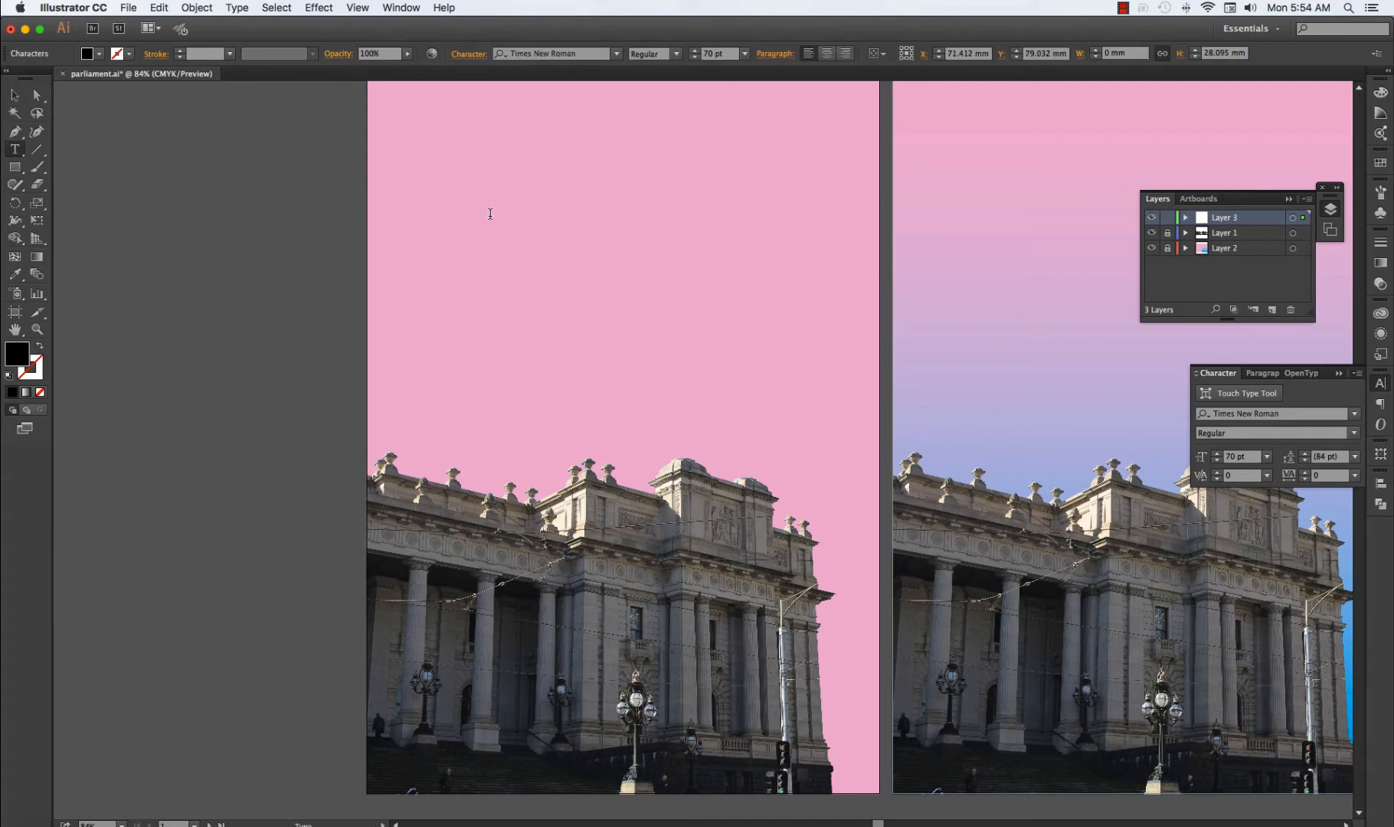
pyautogui.press('super+v')
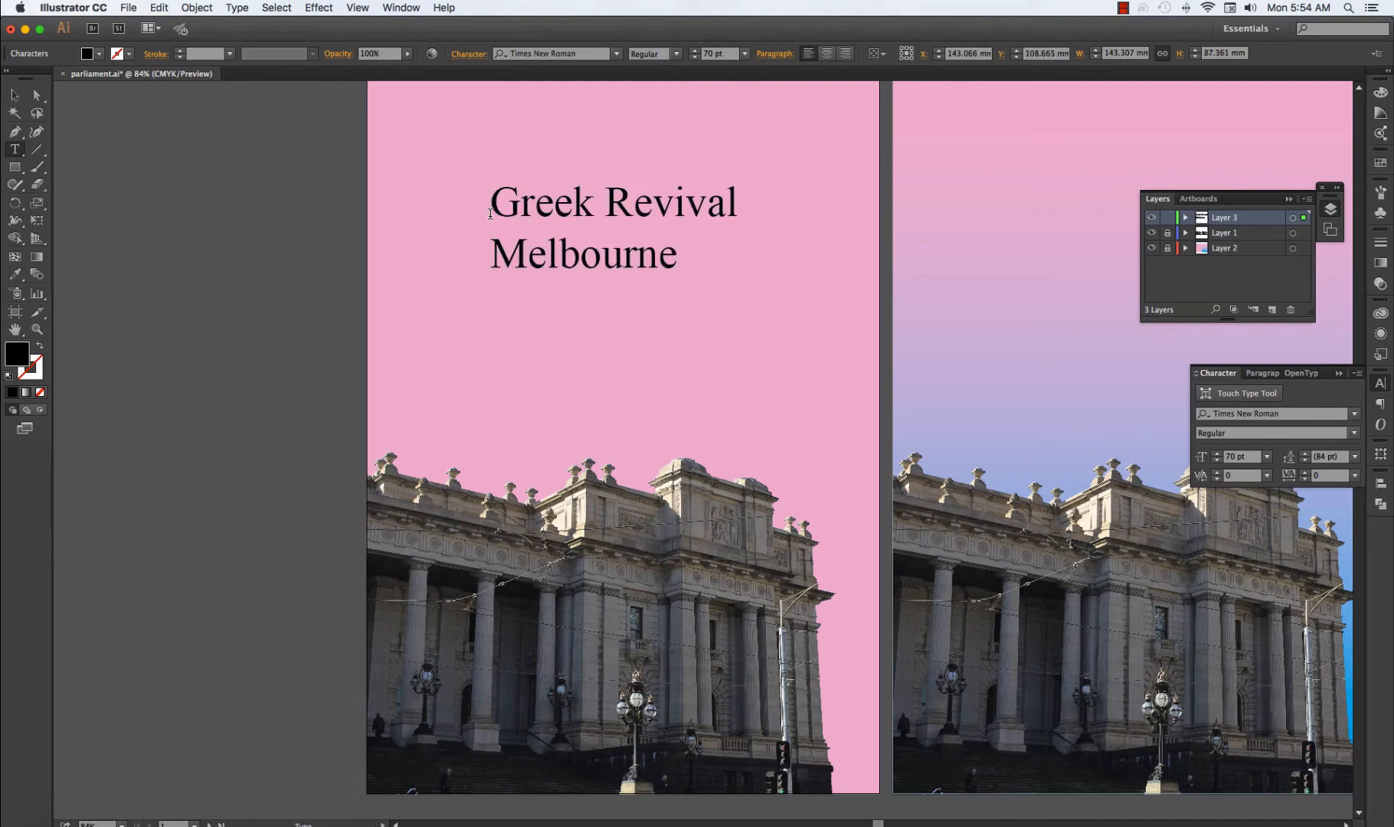
pyautogui.press('BackSpace')
pyautogui.click(14, 95)
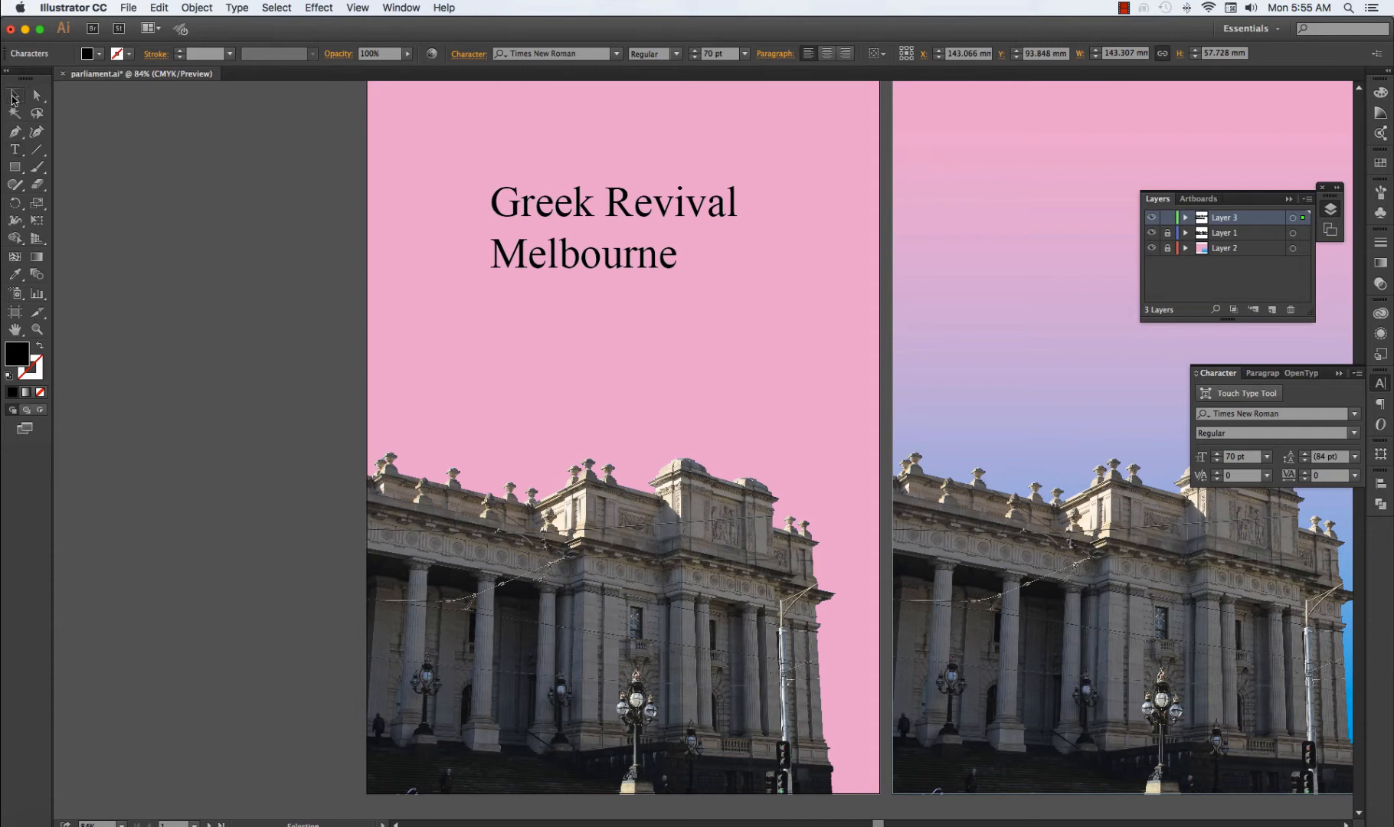
pyautogui.moveTo(665, 211); pyautogui.dragTo(724, 166)
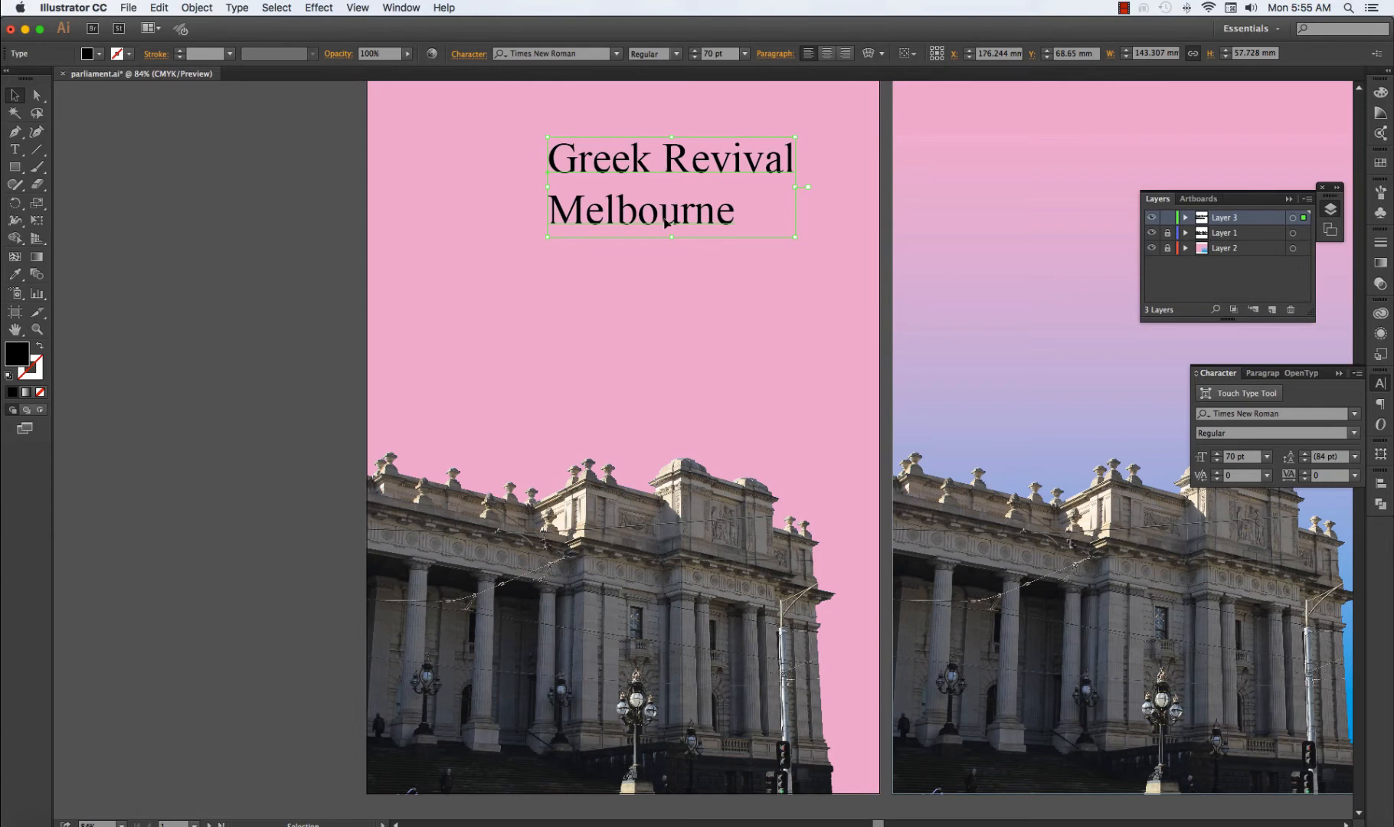
# Set the "Greek Revival" line in the Trajan Pro Regular font and deselect the text.
pyautogui.doubleClick(669, 162)
pyautogui.tripleClick(687, 157)
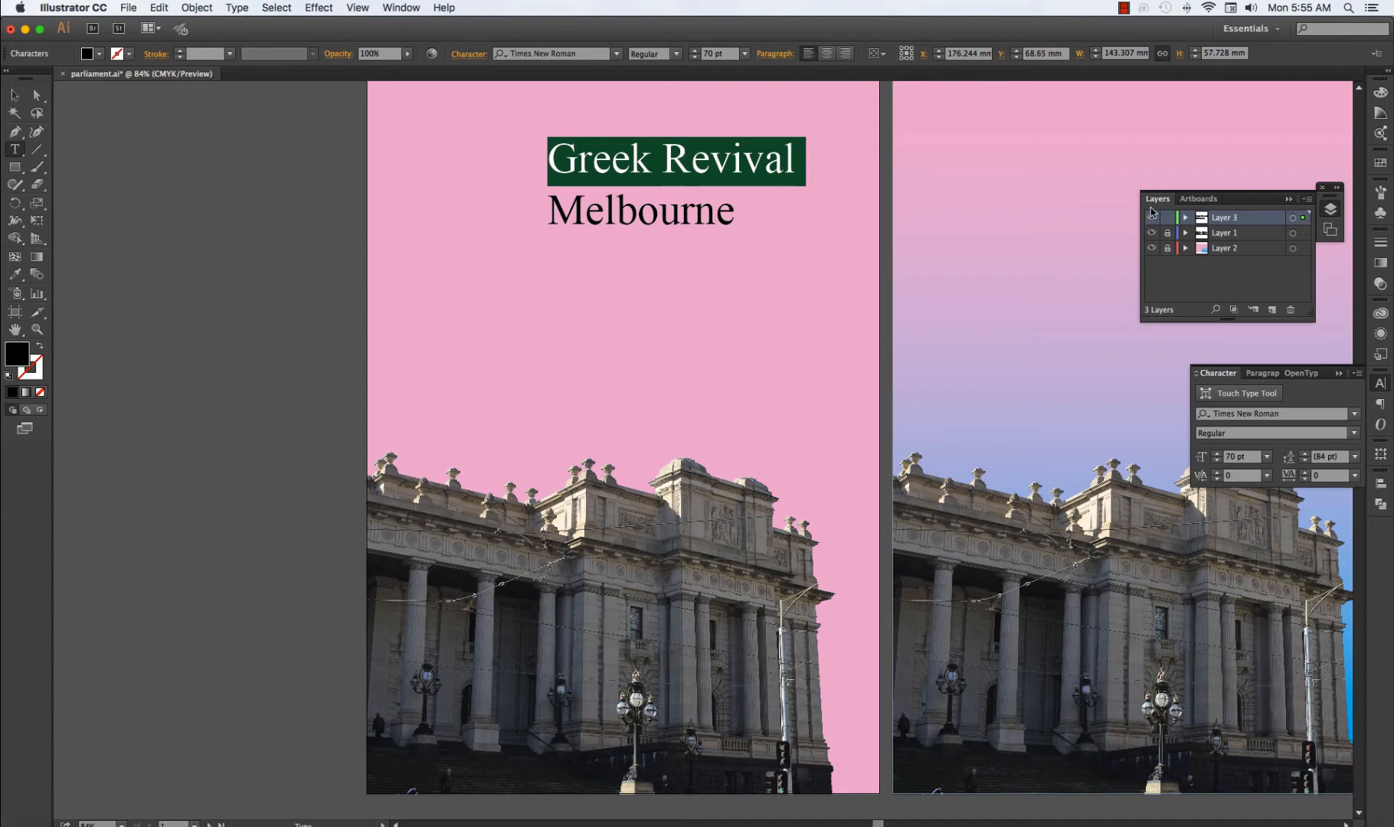
pyautogui.click(1275, 413)
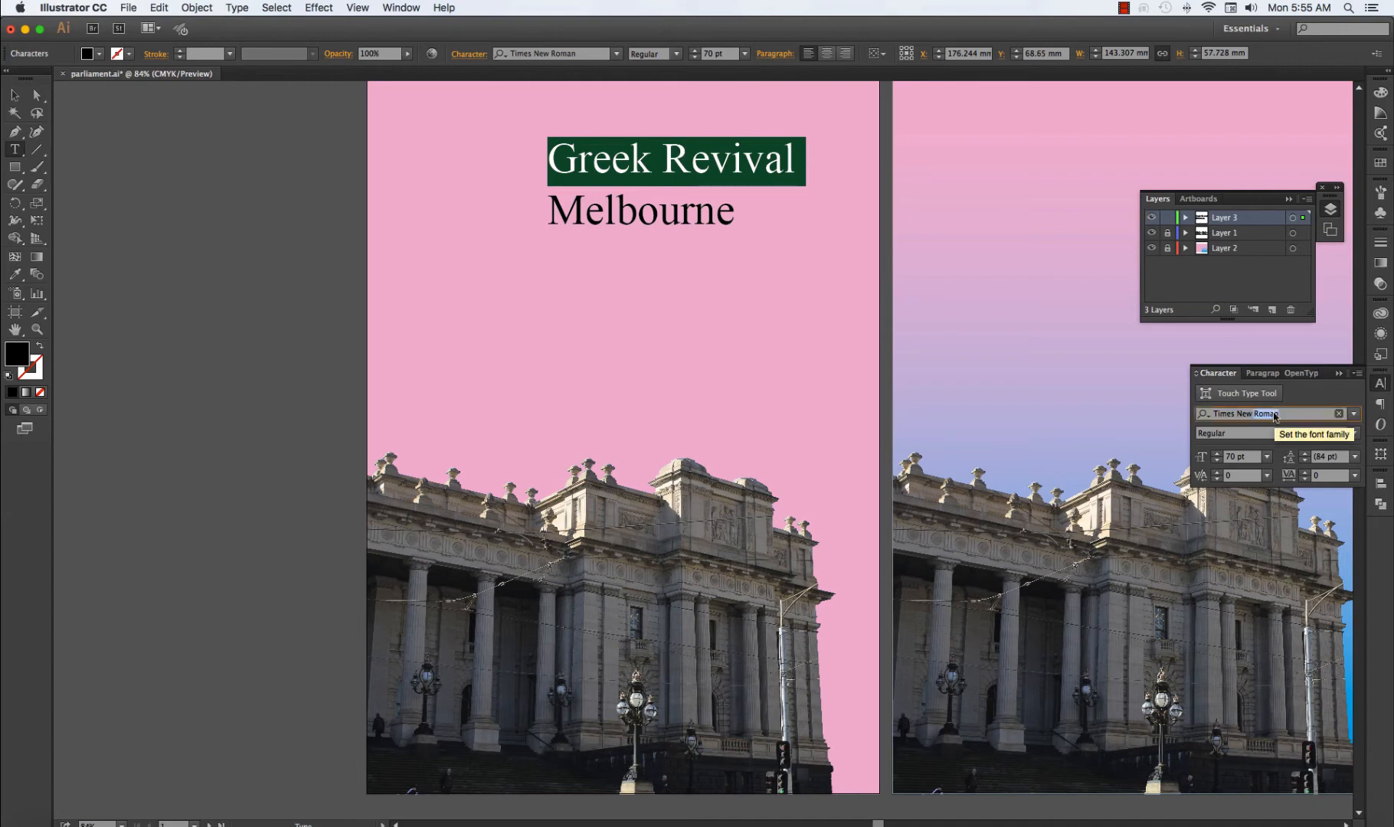
pyautogui.click(1381, 384)
pyautogui.click(1382, 384)
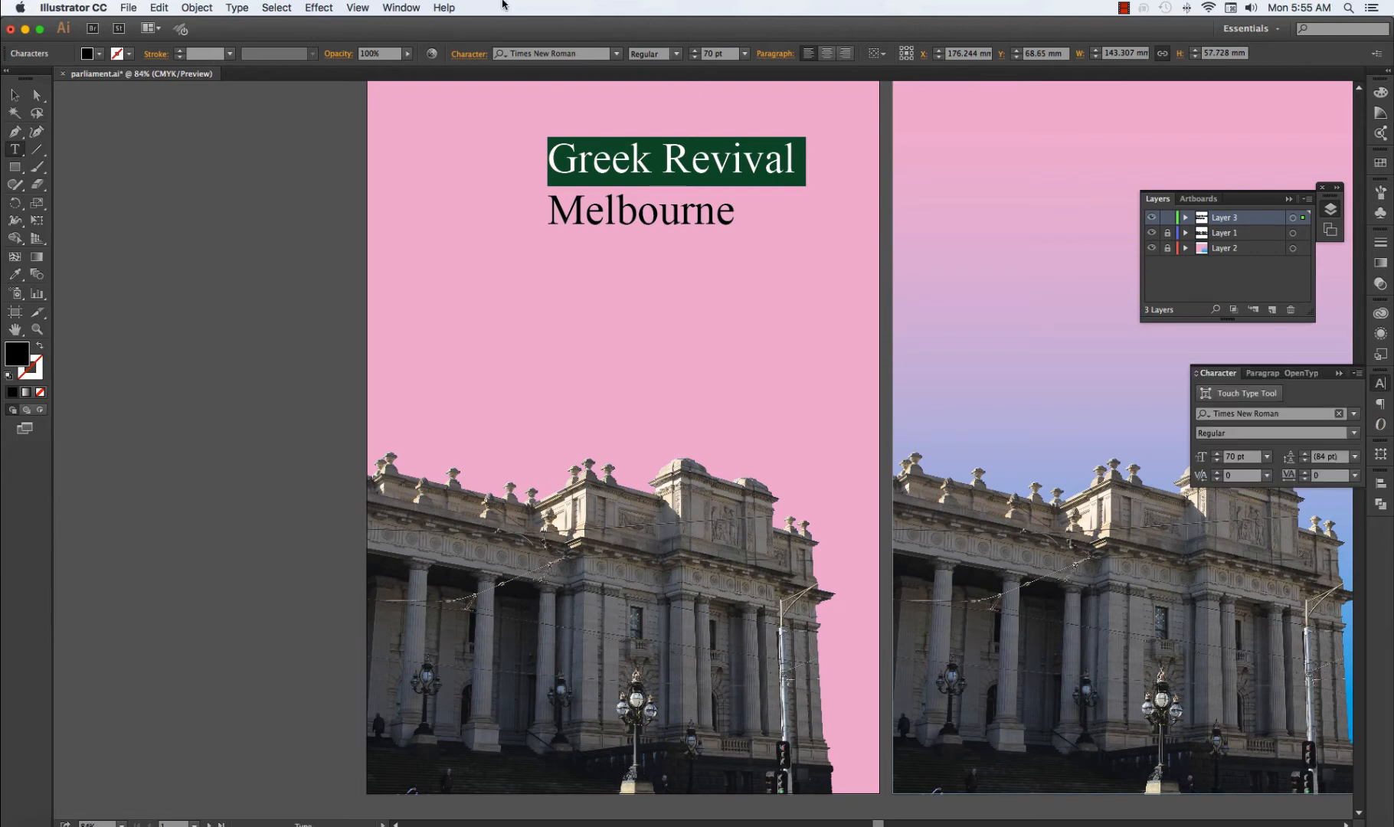
pyautogui.click(402, 8)
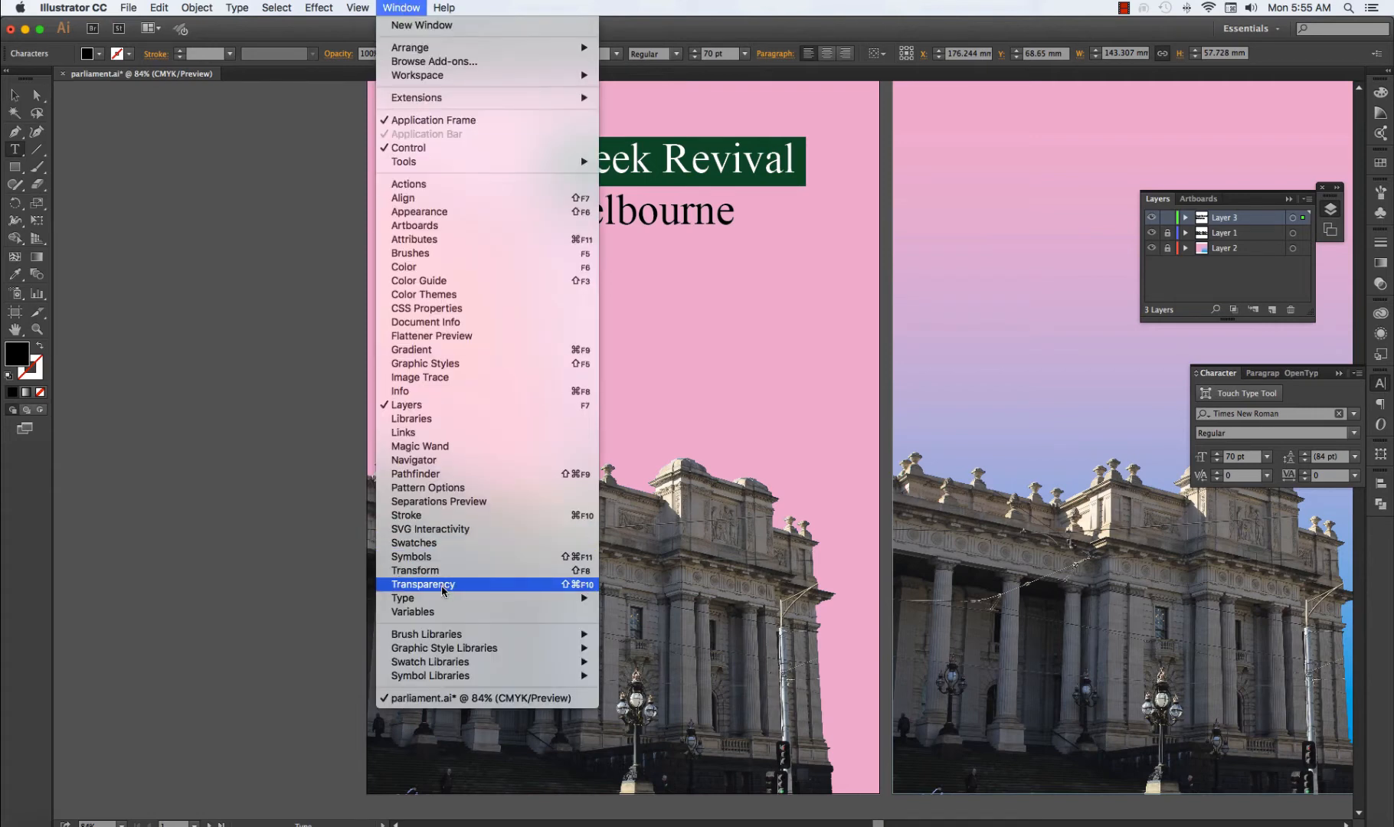
pyautogui.moveTo(566, 598)
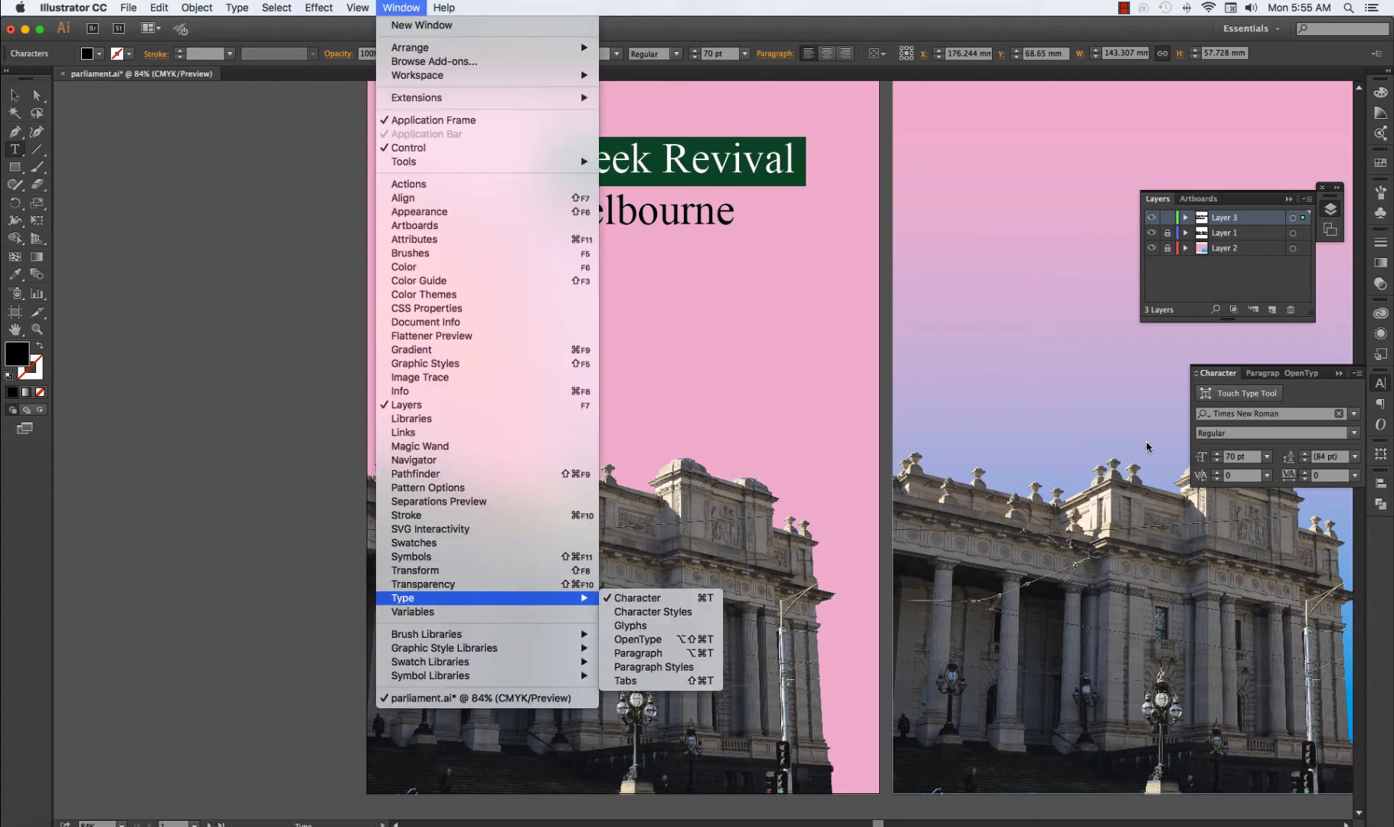
pyautogui.click(1380, 384)
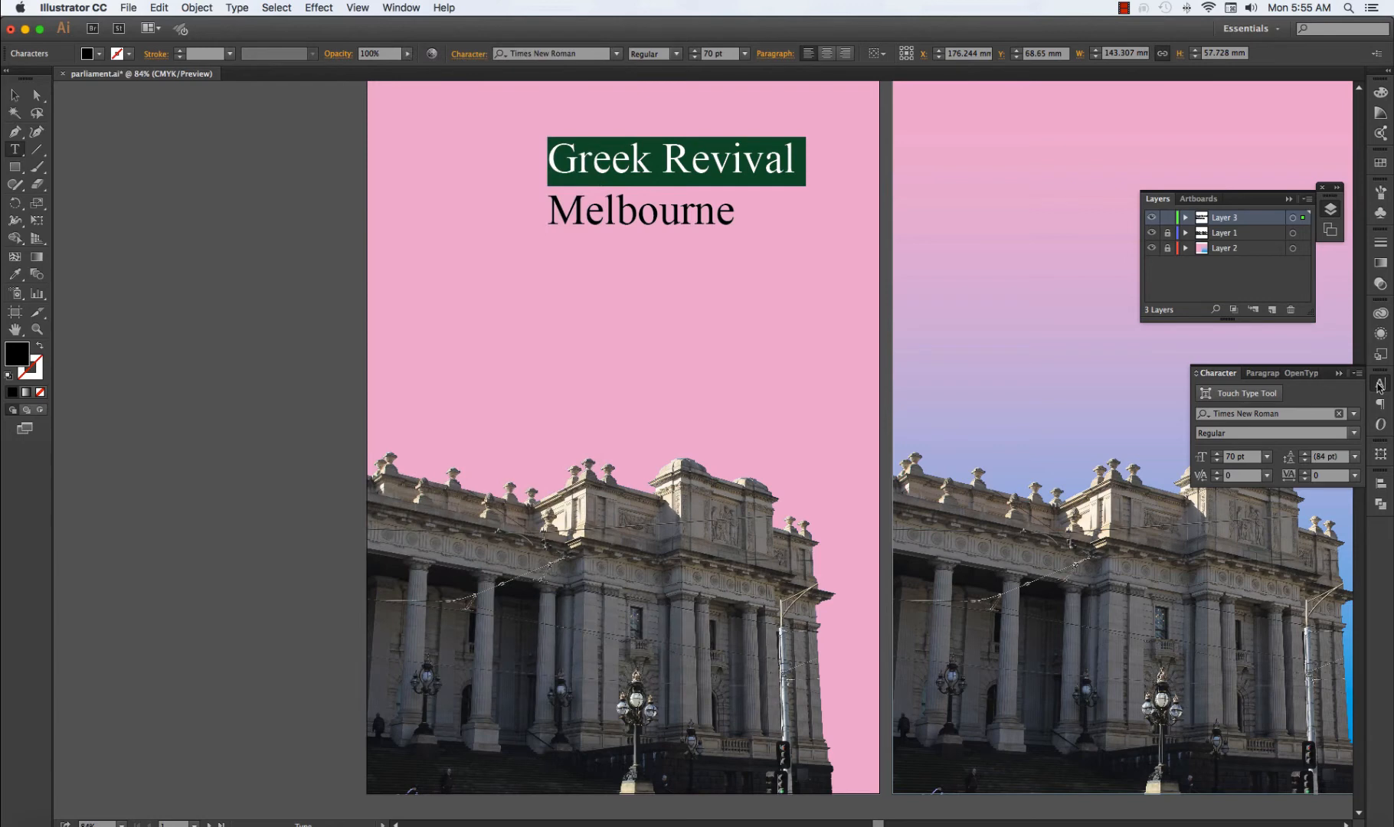
pyautogui.click(1280, 414)
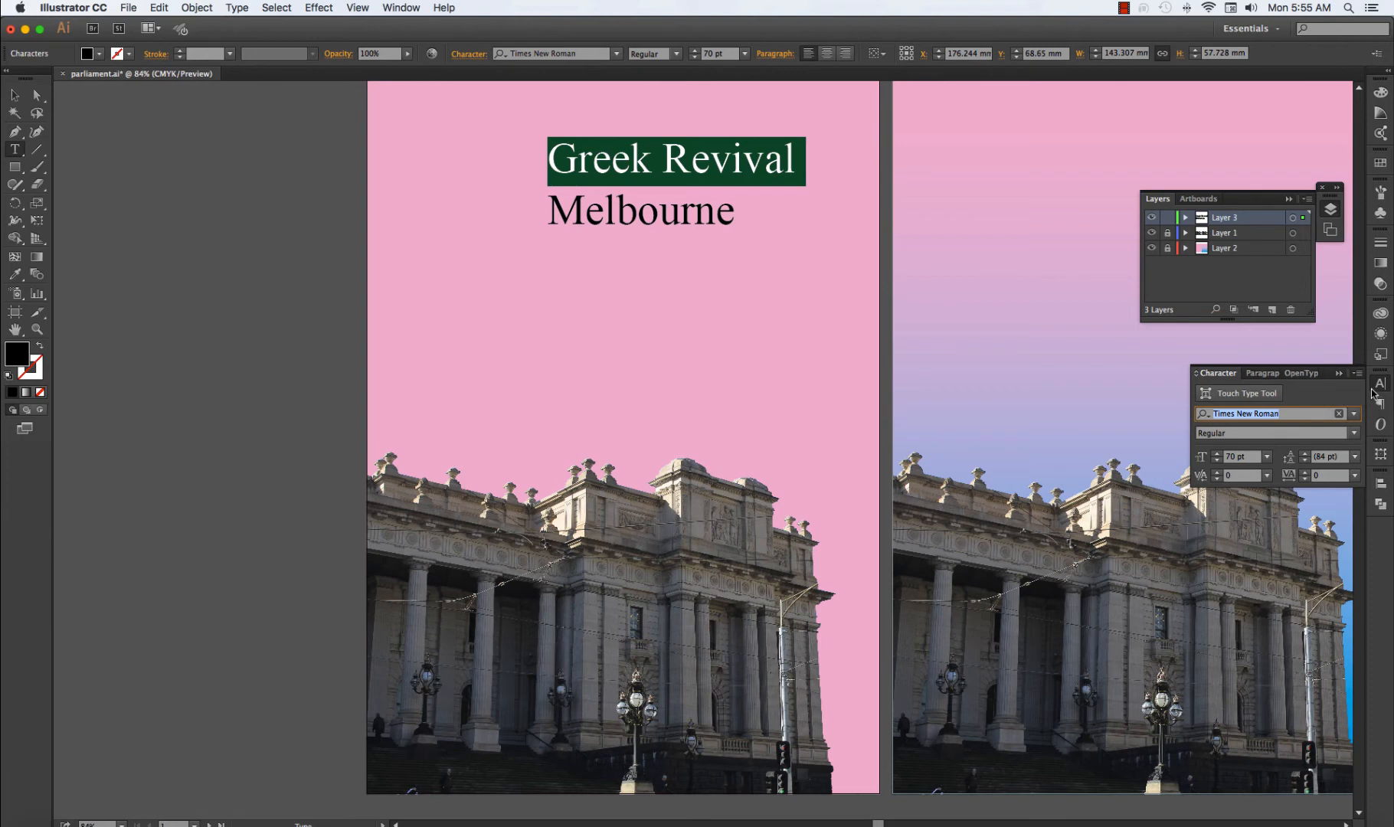
pyautogui.write('ra')
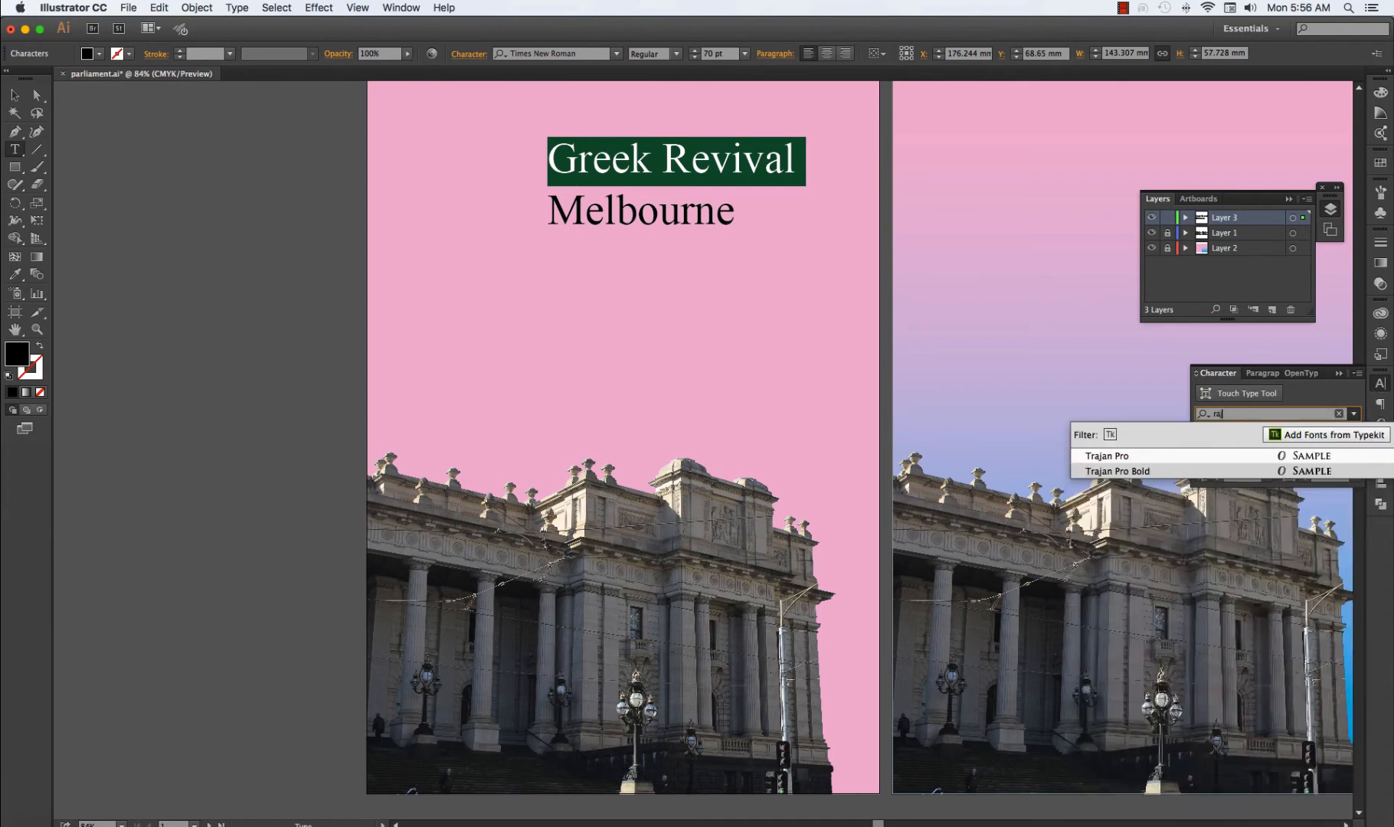
pyautogui.write('ja')
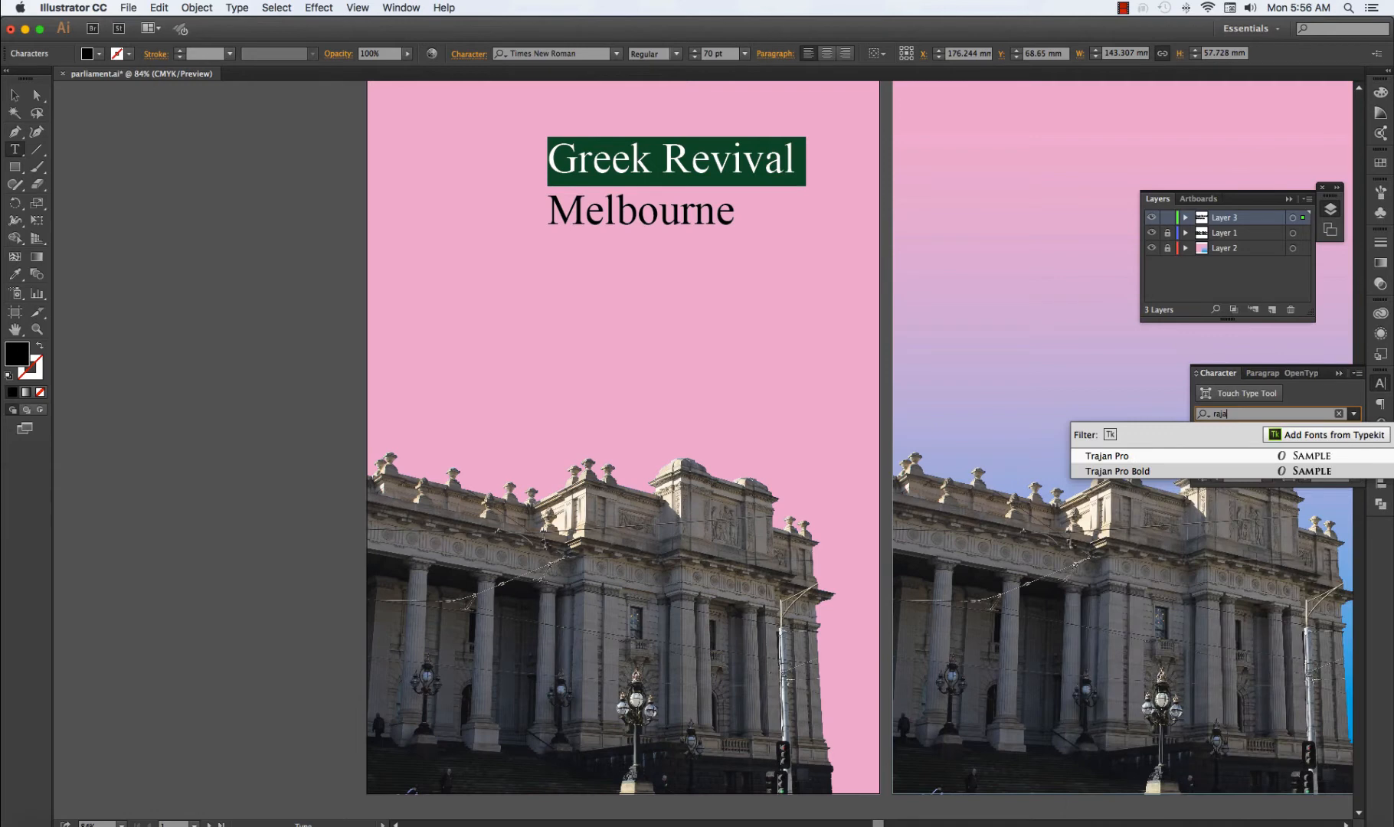
pyautogui.click(1114, 457)
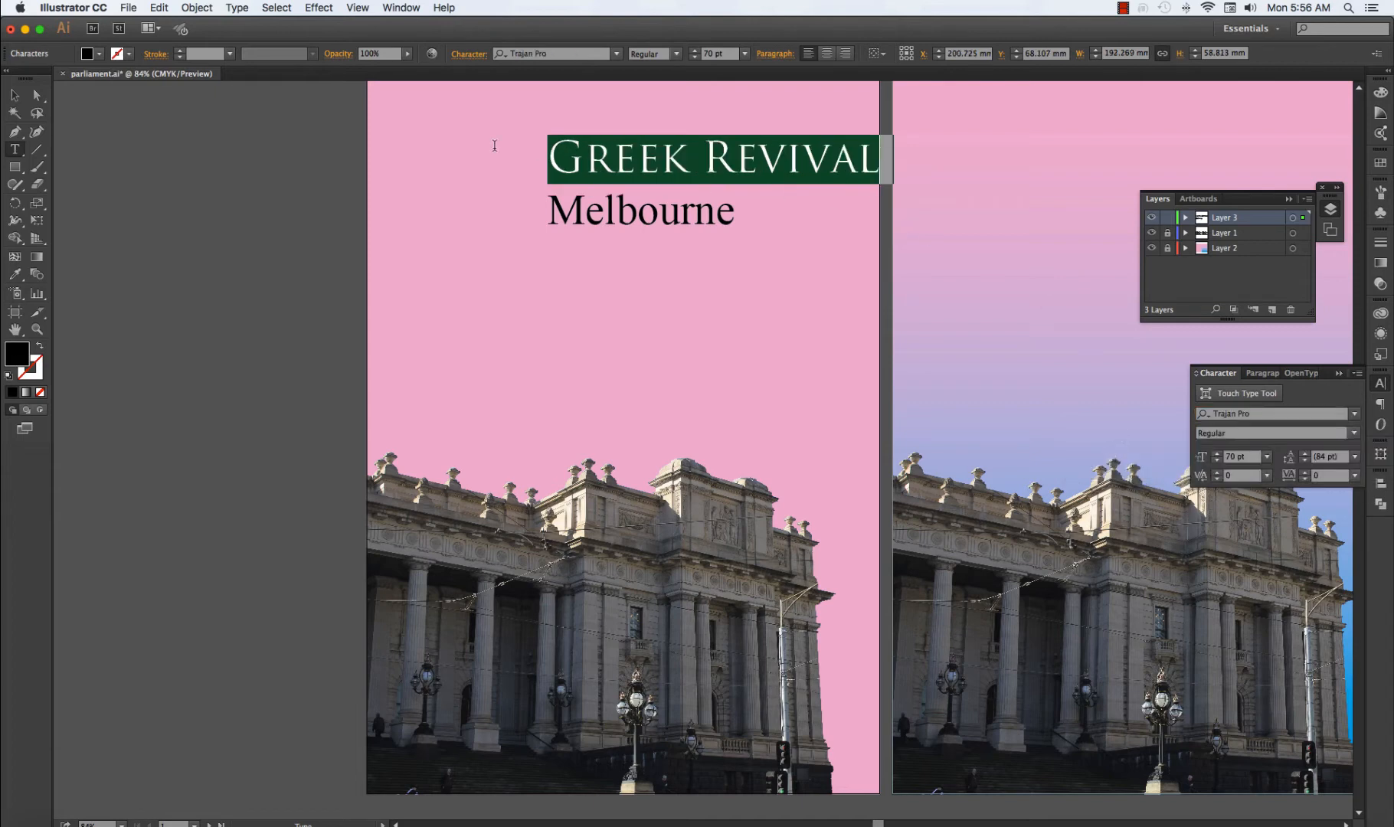
pyautogui.click(16, 96)
pyautogui.click(639, 350)
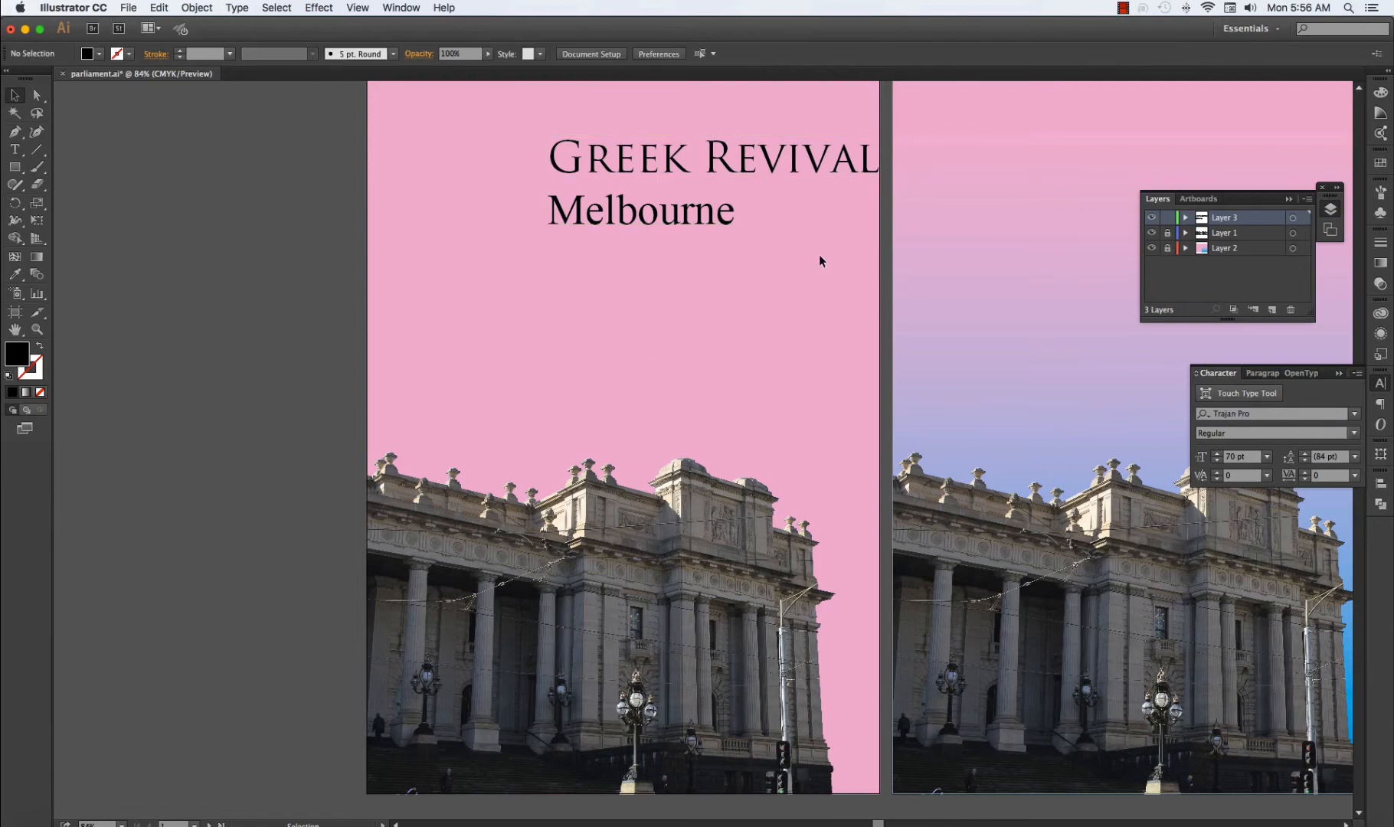
# Set the "Melbourne" line in the Bickham Script Pro font.
pyautogui.press('super+equal')
pyautogui.press('super+equal')
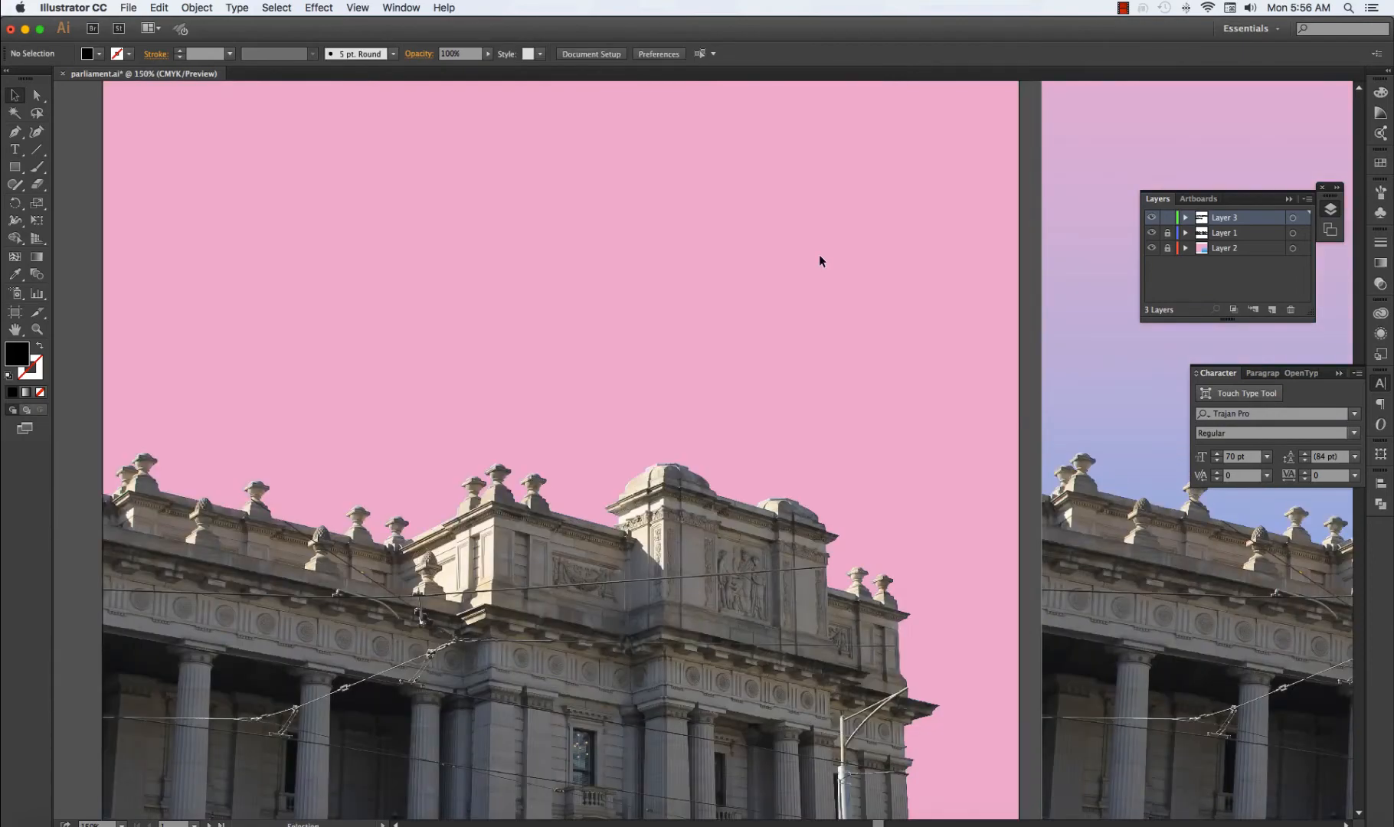
pyautogui.moveTo(843, 223); pyautogui.dragTo(803, 463)
pyautogui.moveTo(799, 258); pyautogui.dragTo(788, 402)
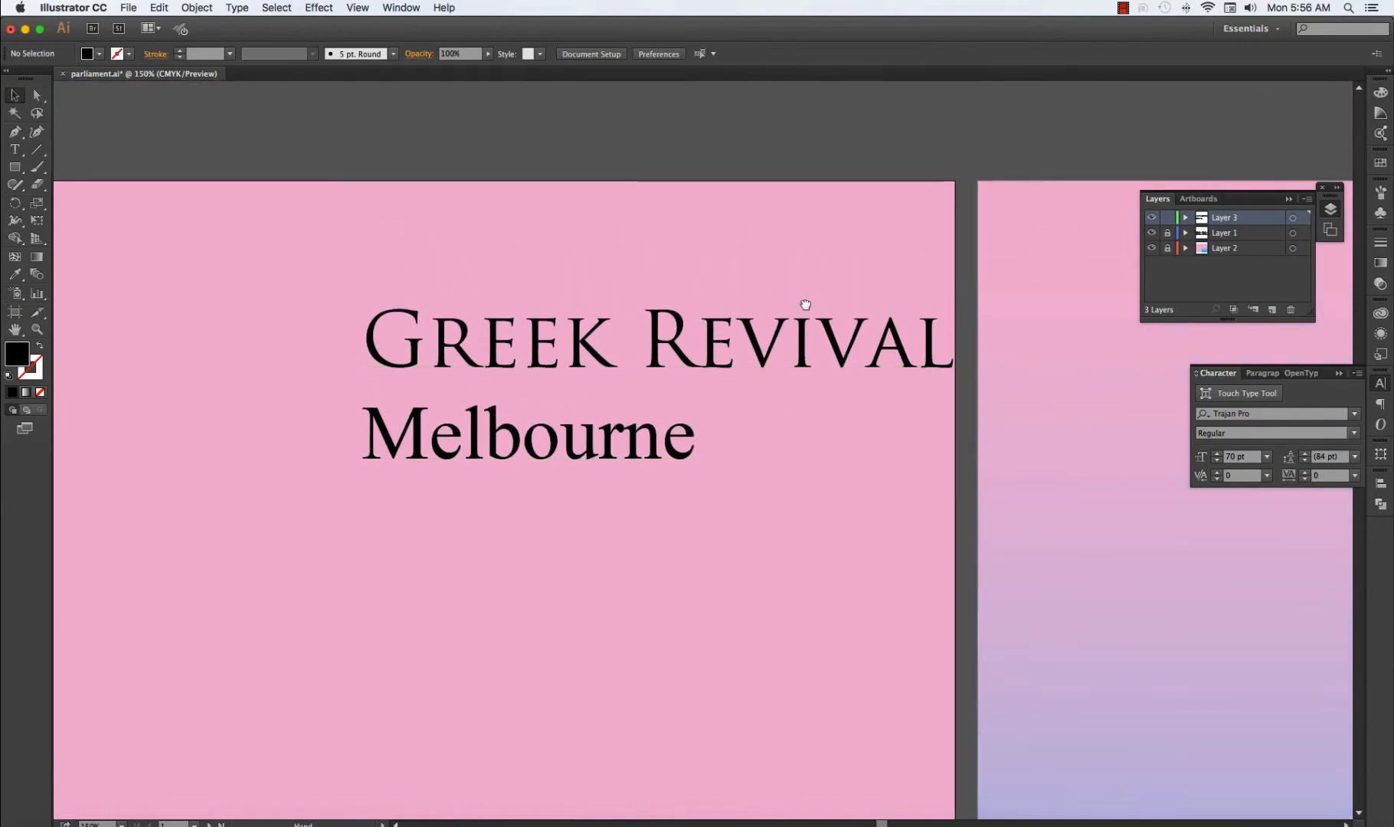
pyautogui.moveTo(805, 305); pyautogui.dragTo(836, 296)
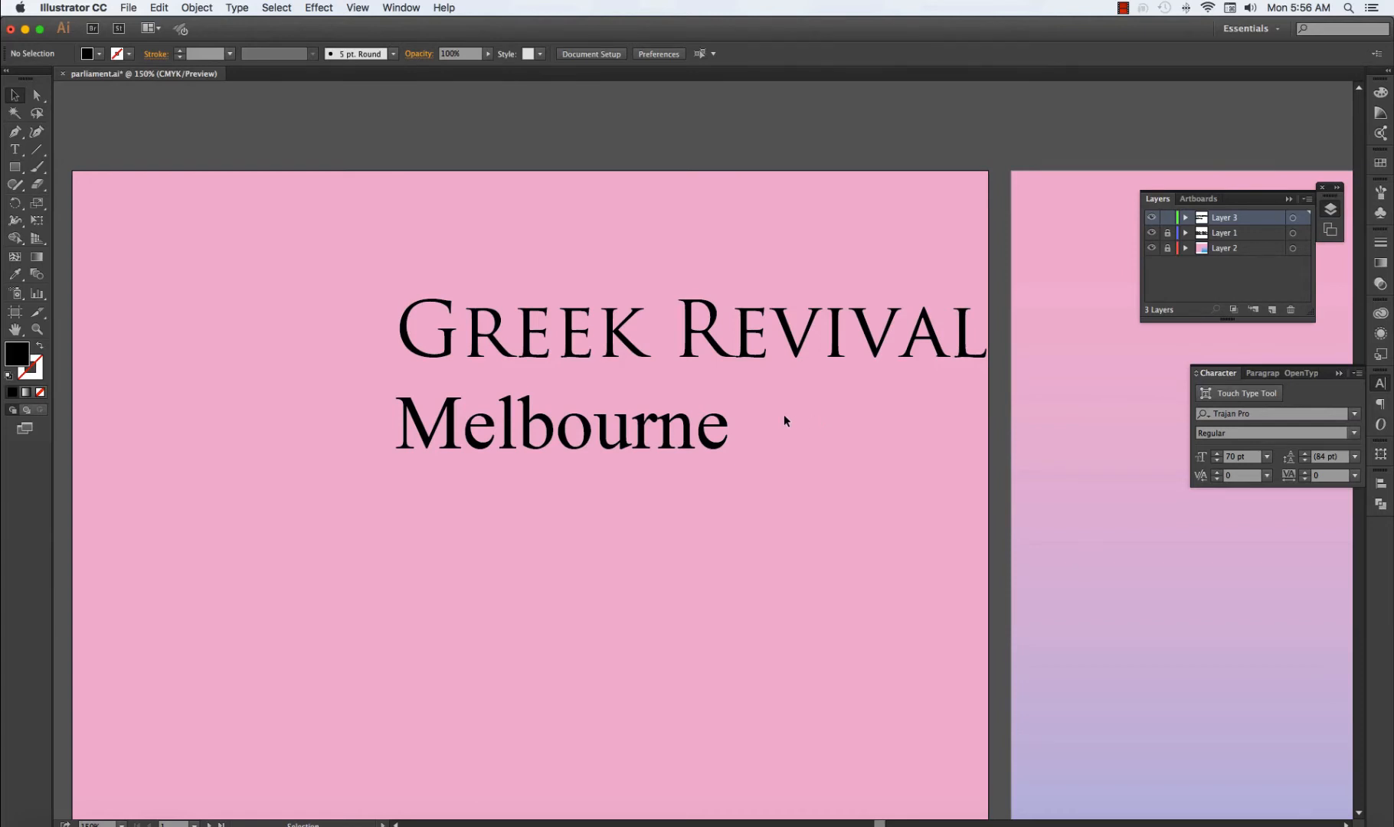
pyautogui.doubleClick(605, 435)
pyautogui.click(621, 428)
pyautogui.doubleClick(621, 429)
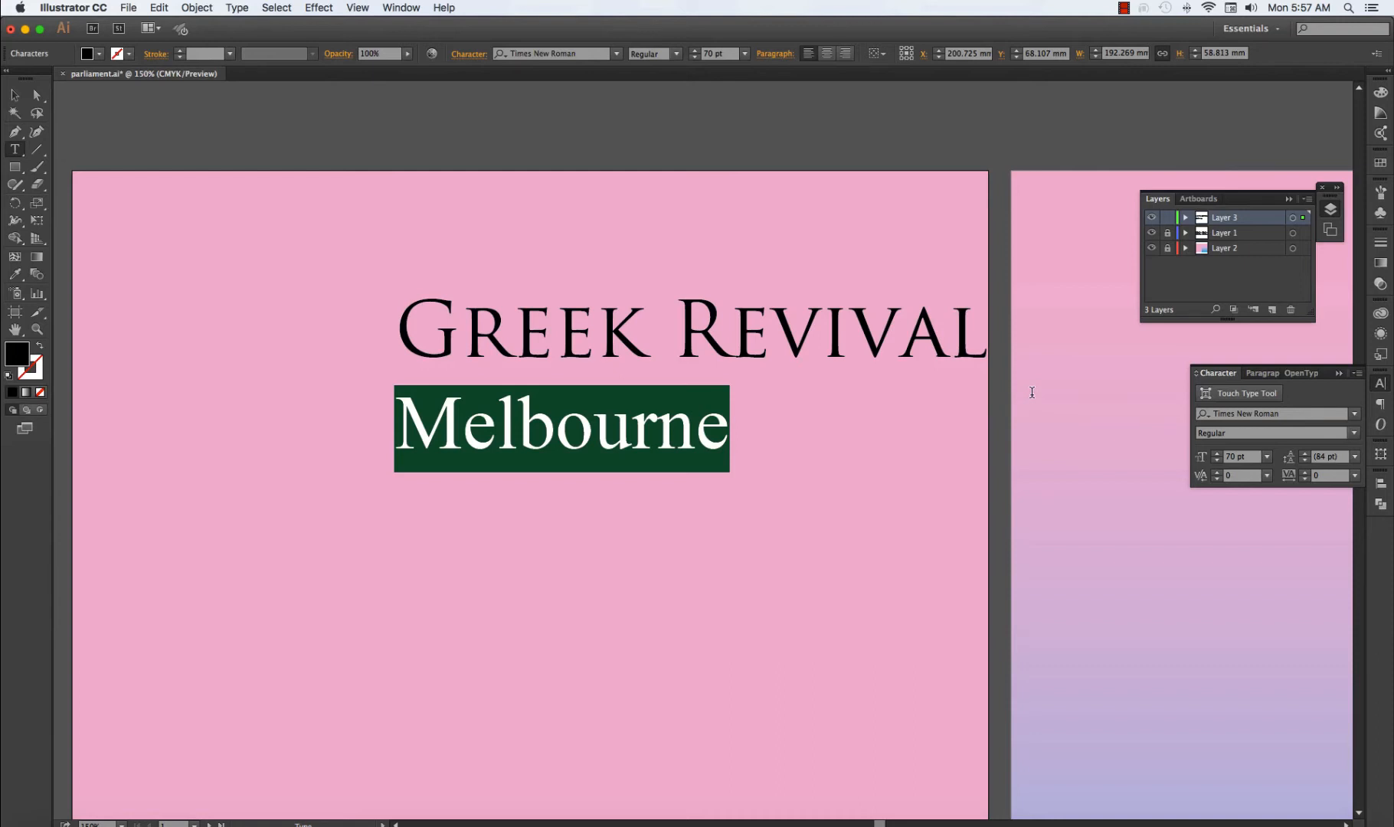
pyautogui.click(237, 9)
pyautogui.moveTo(250, 52)
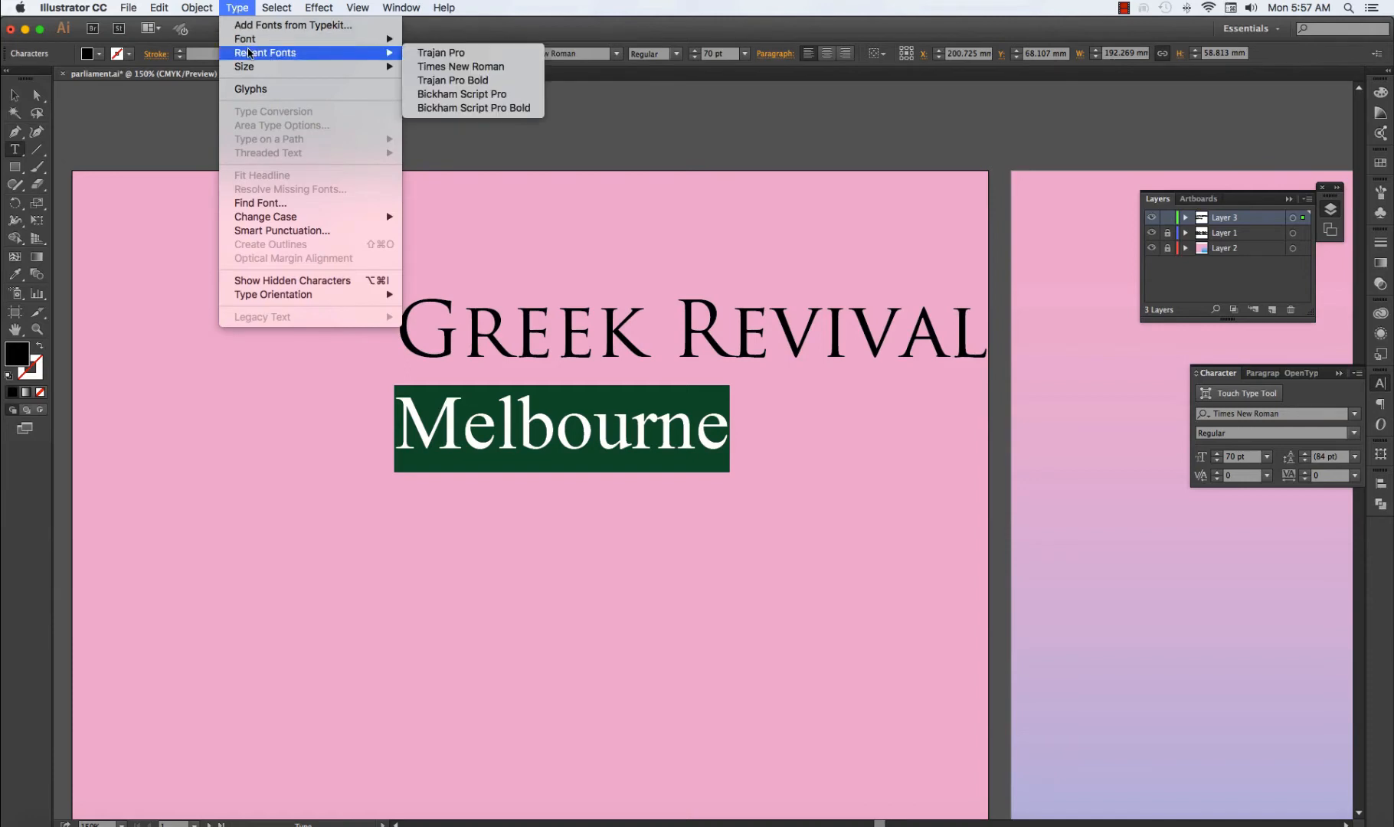
pyautogui.click(474, 96)
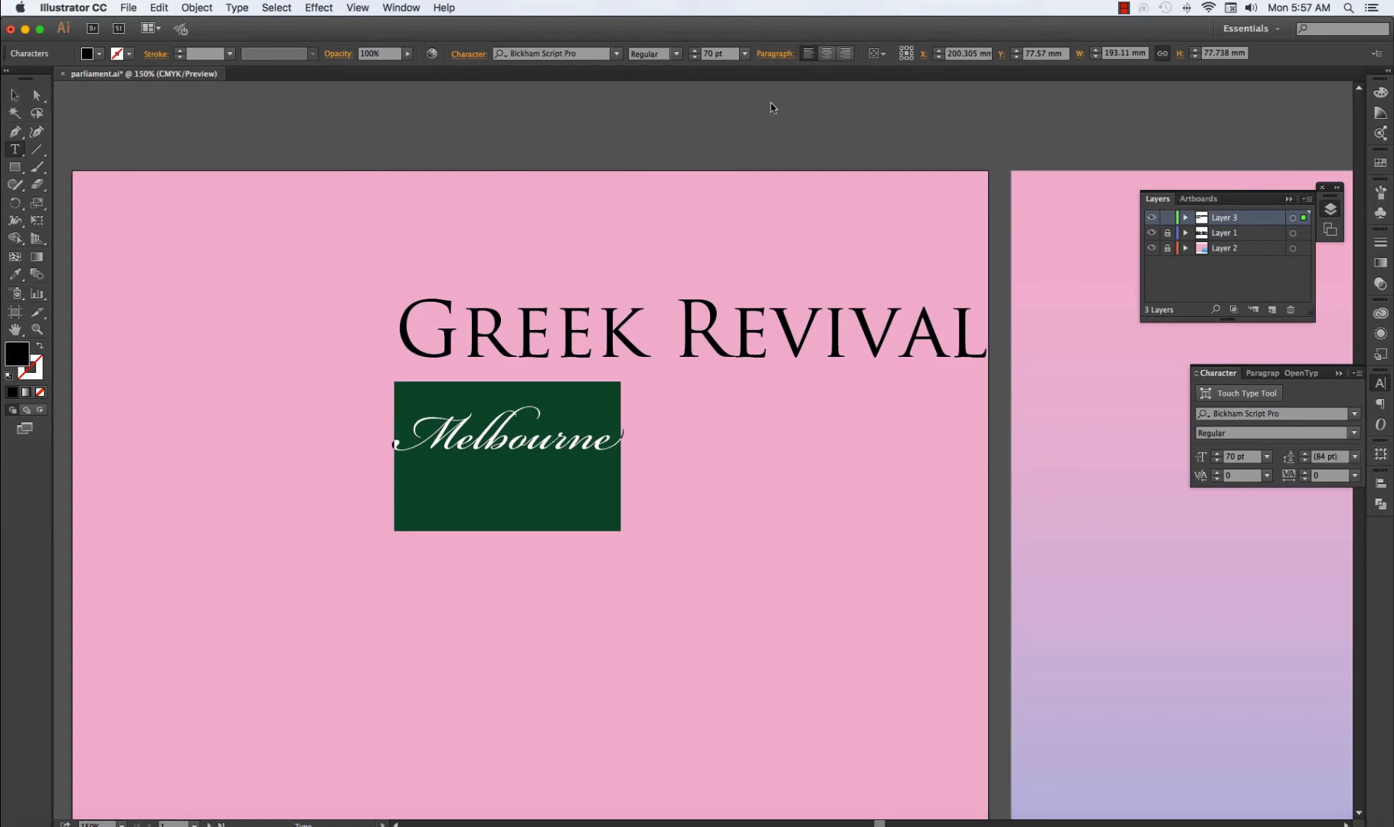
# Try the "Melbourne" line in uppercase, undo the case change and deselect the text.
pyautogui.click(239, 10)
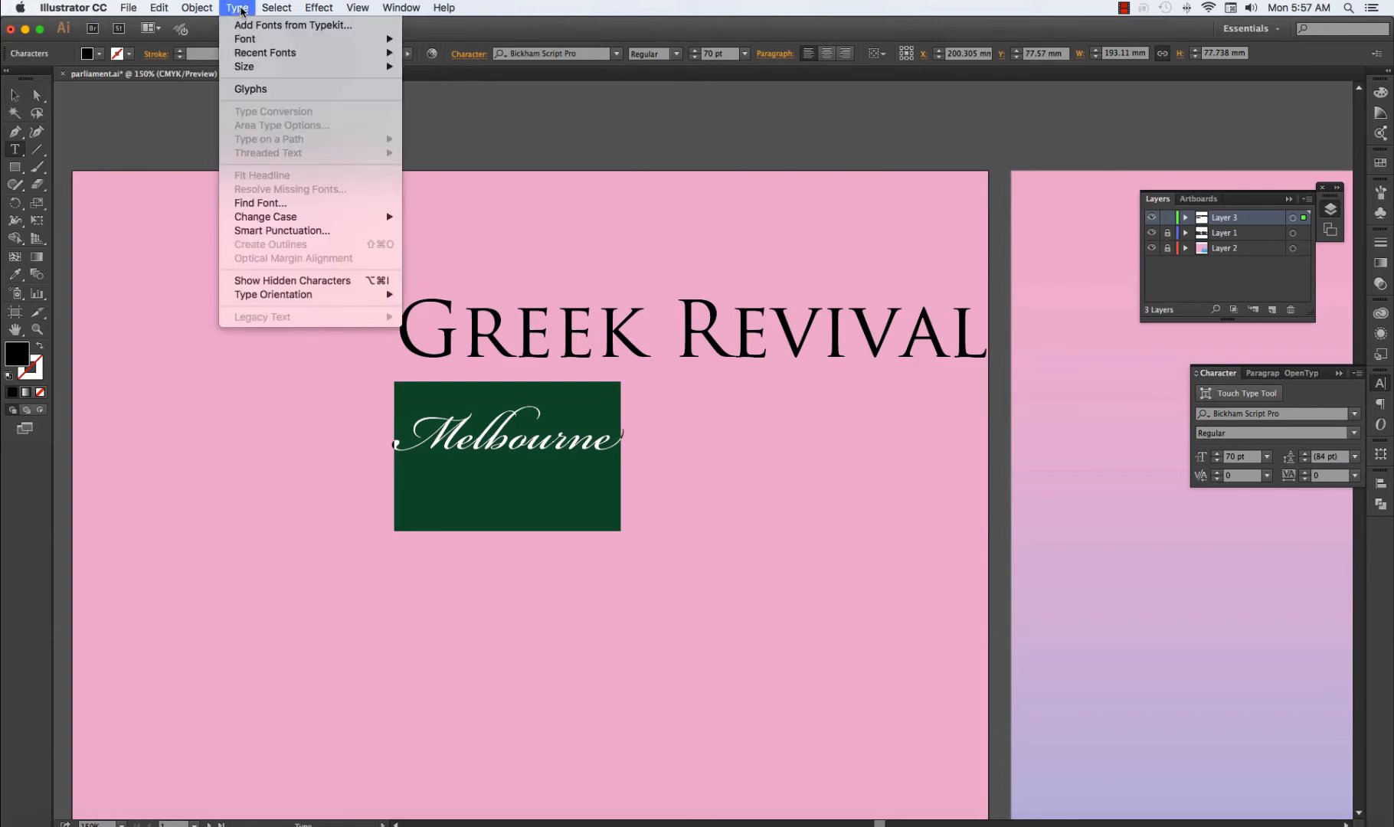
pyautogui.moveTo(279, 216)
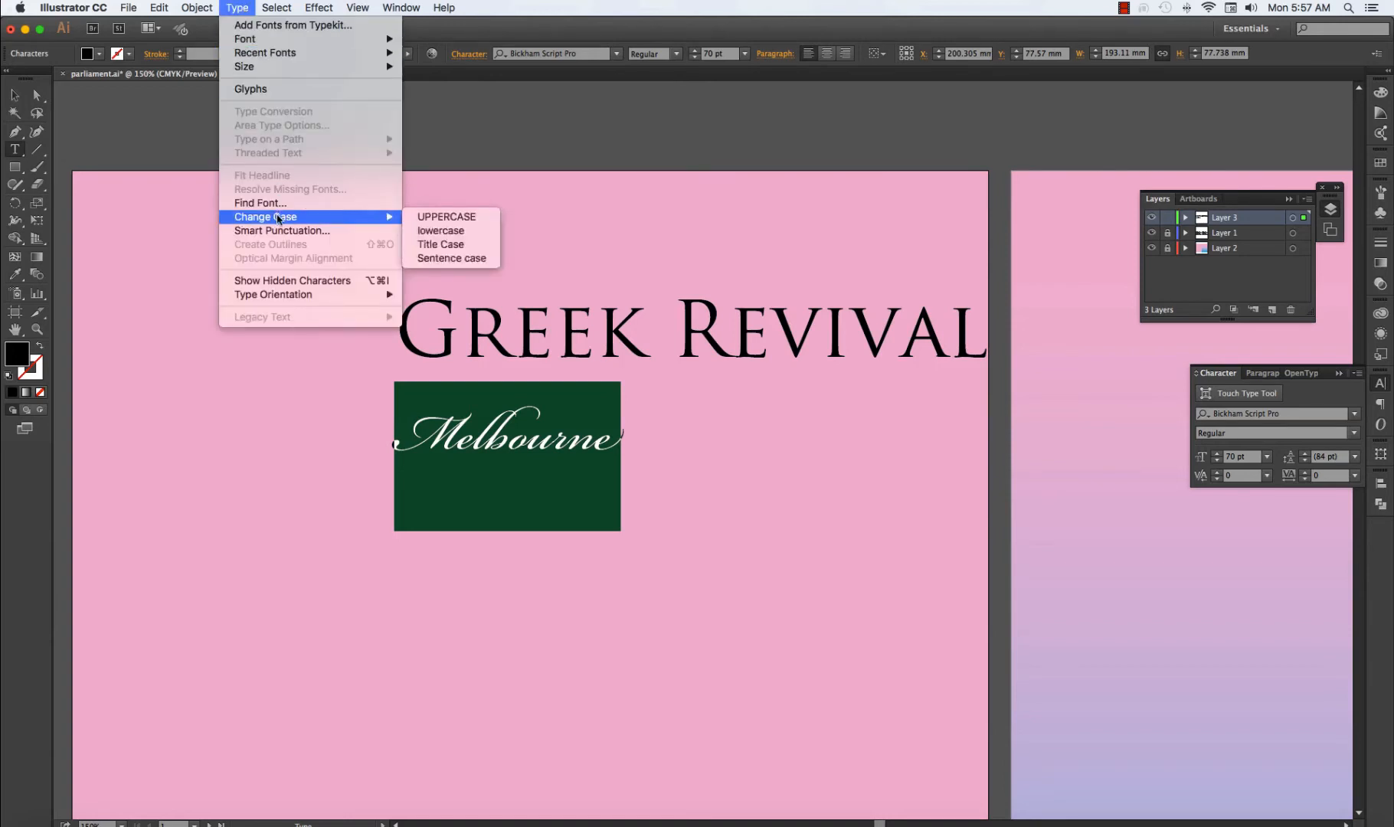
pyautogui.click(433, 217)
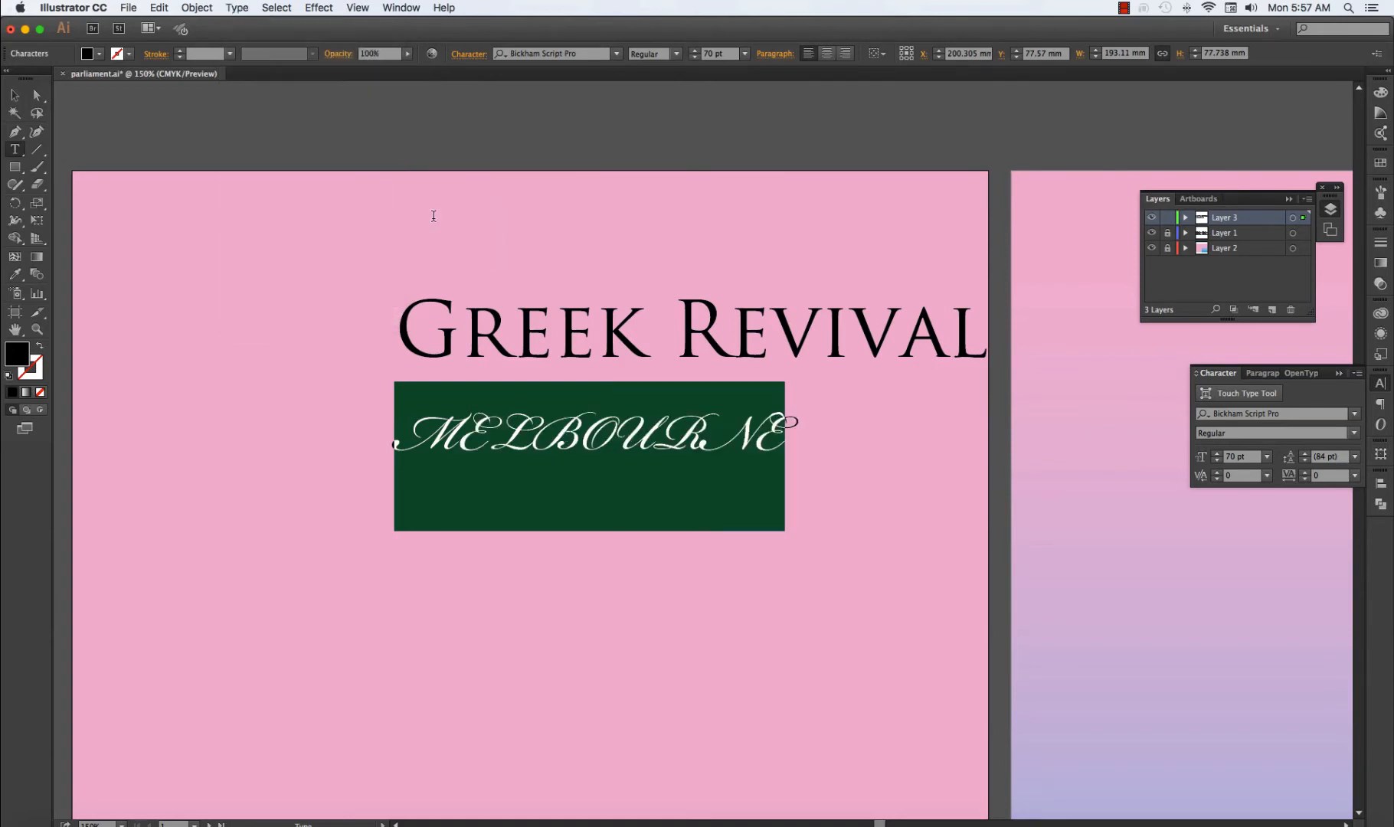
pyautogui.click(15, 95)
pyautogui.click(127, 225)
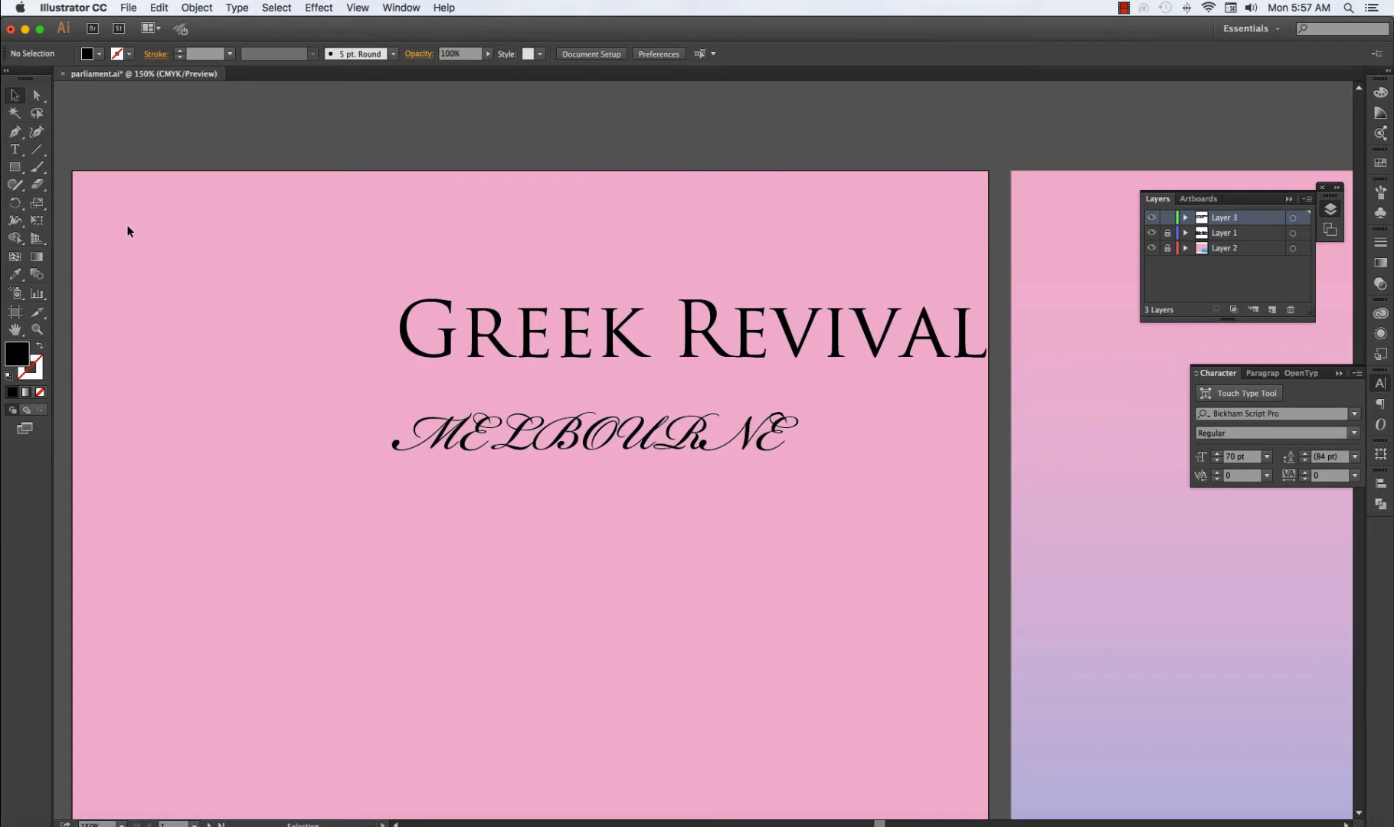
pyautogui.press('super+z')
pyautogui.press('super+z')
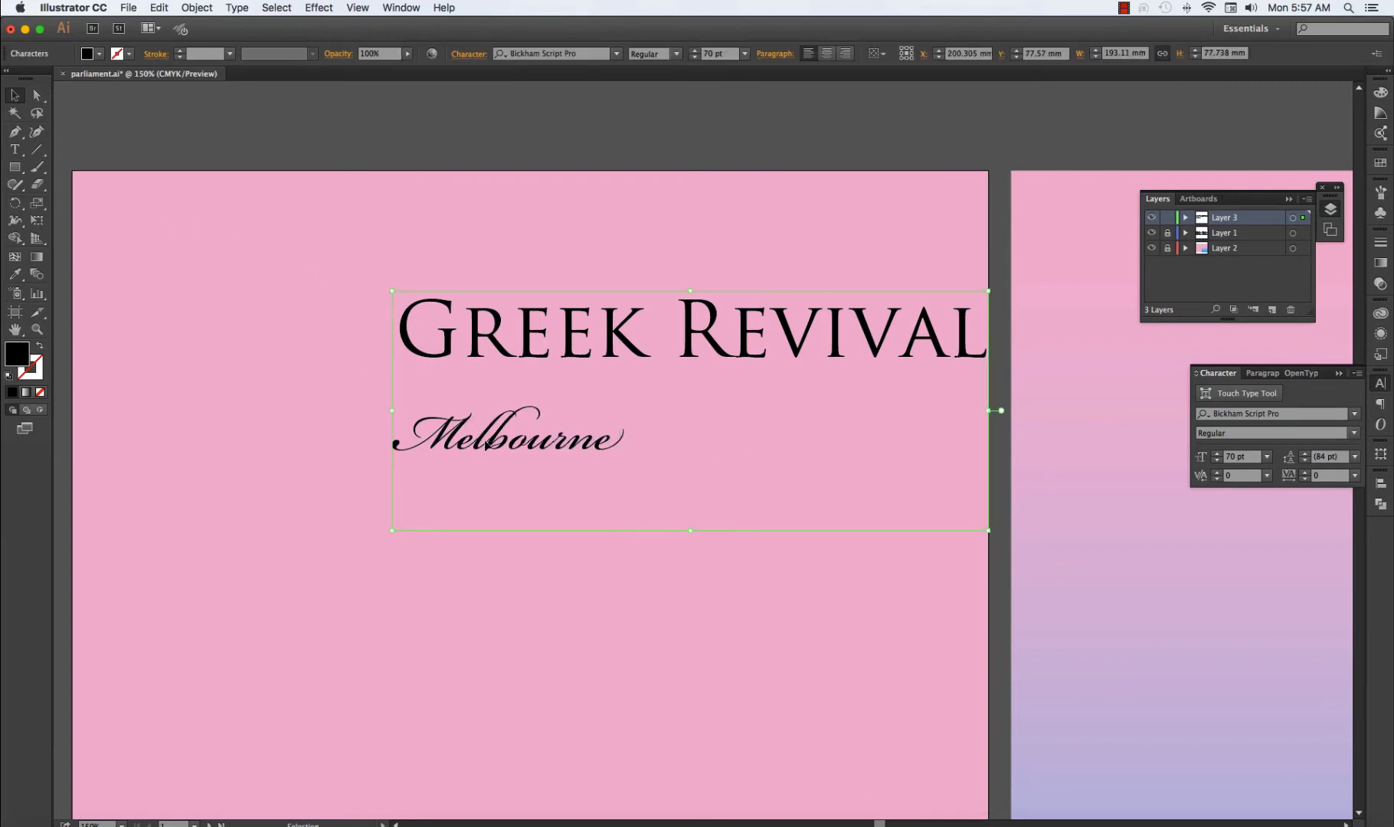
pyautogui.click(158, 280)
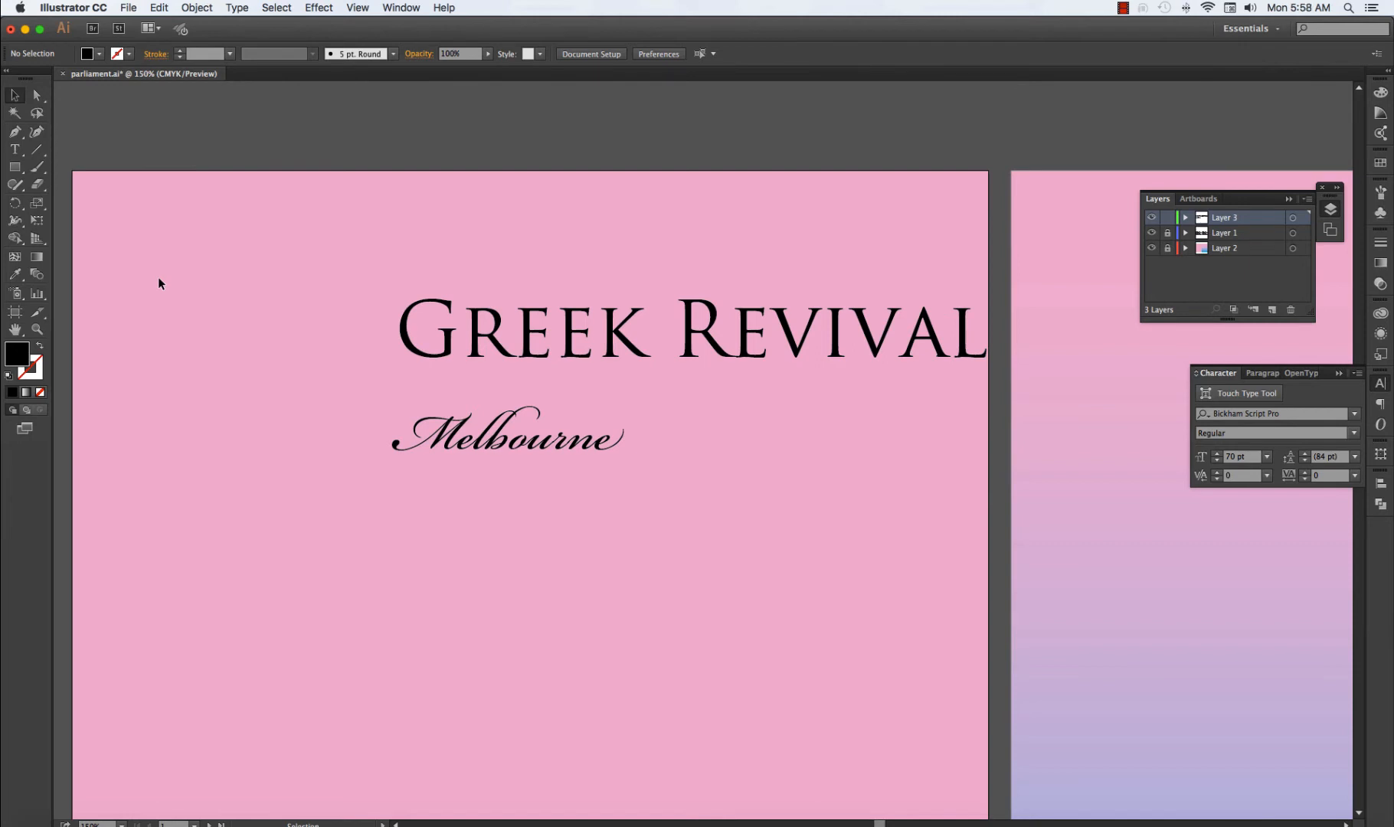
# Set the "Greek Revival" line in the Bickham Script Pro font.
pyautogui.click(487, 337)
pyautogui.doubleClick(490, 331)
pyautogui.tripleClick(493, 325)
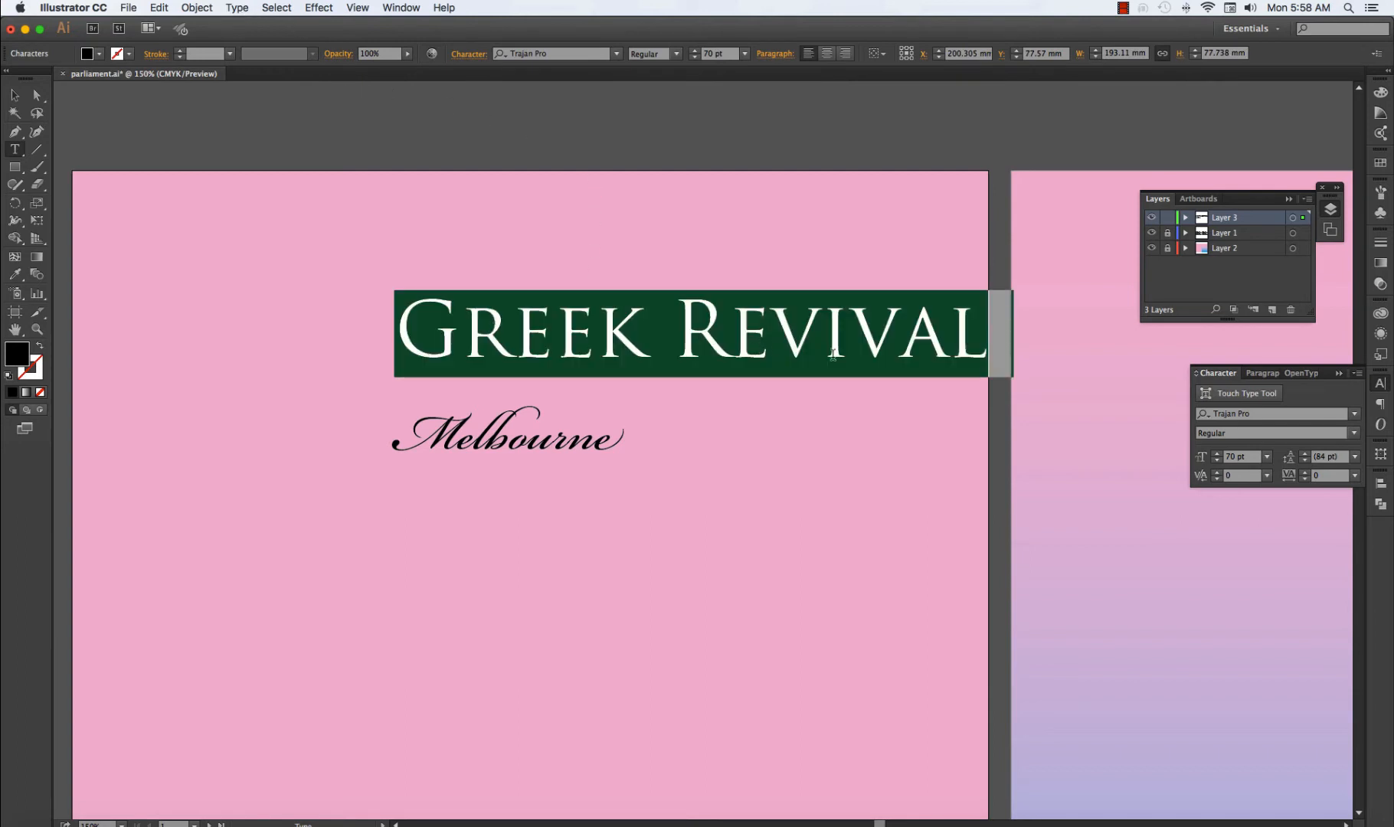
pyautogui.click(239, 9)
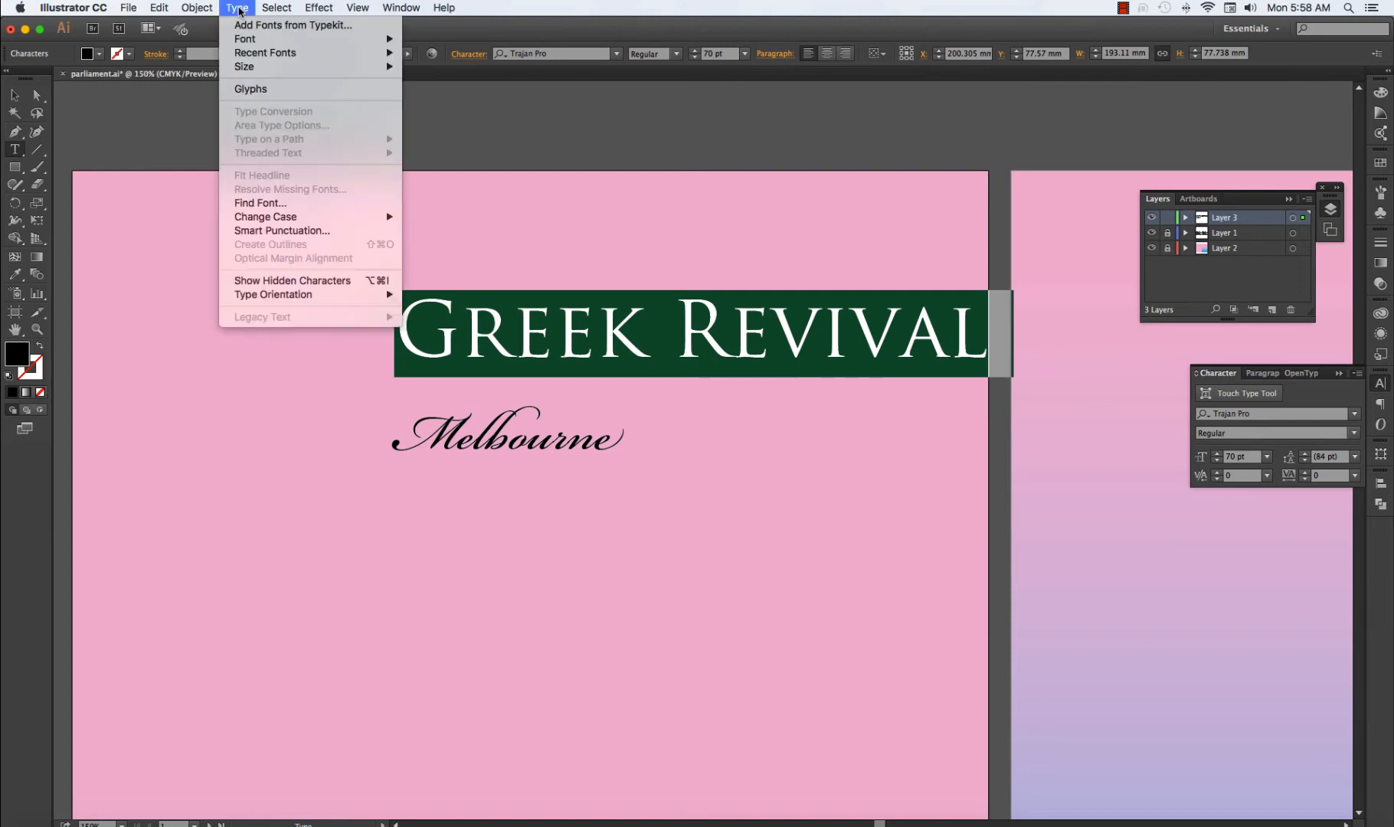
pyautogui.moveTo(237, 60)
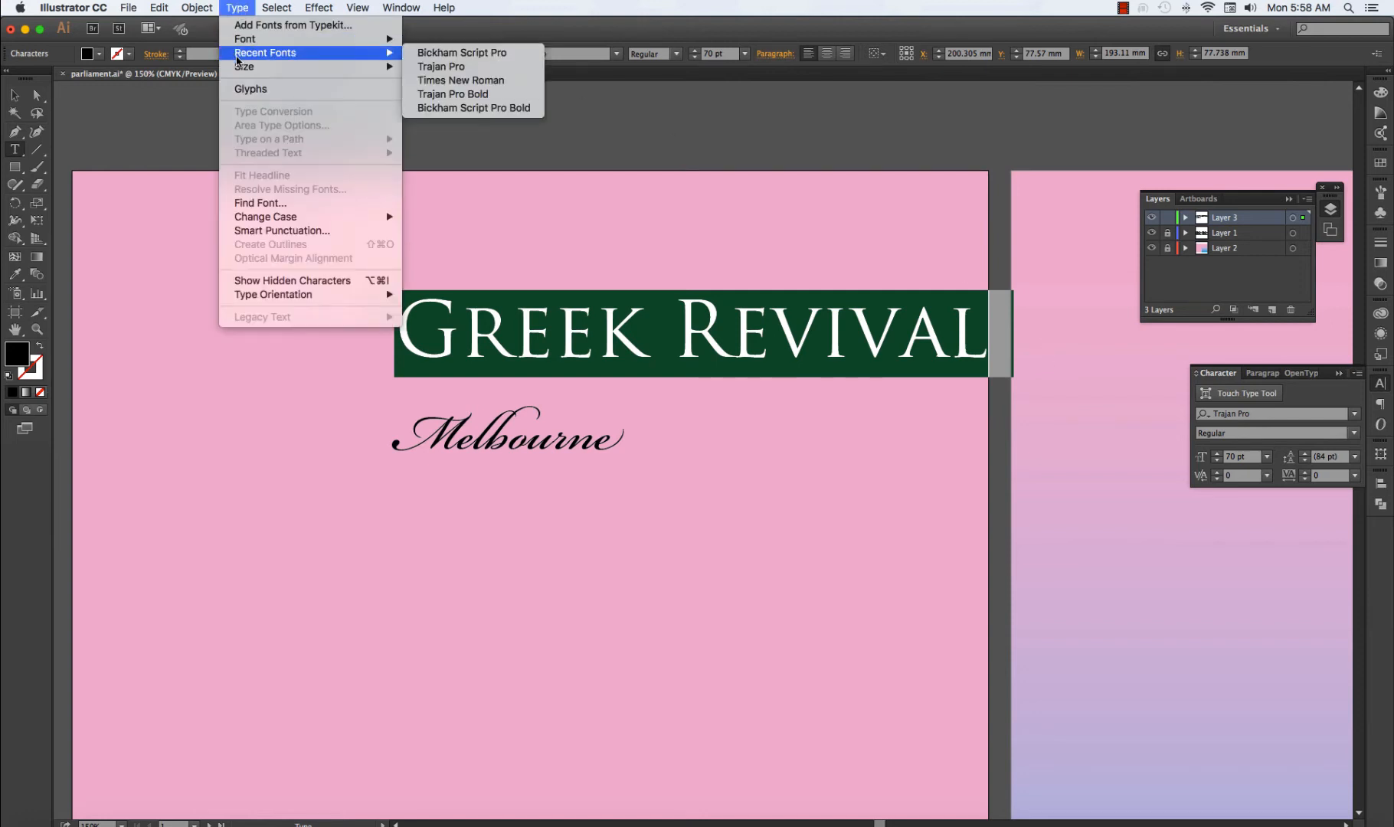
pyautogui.click(443, 52)
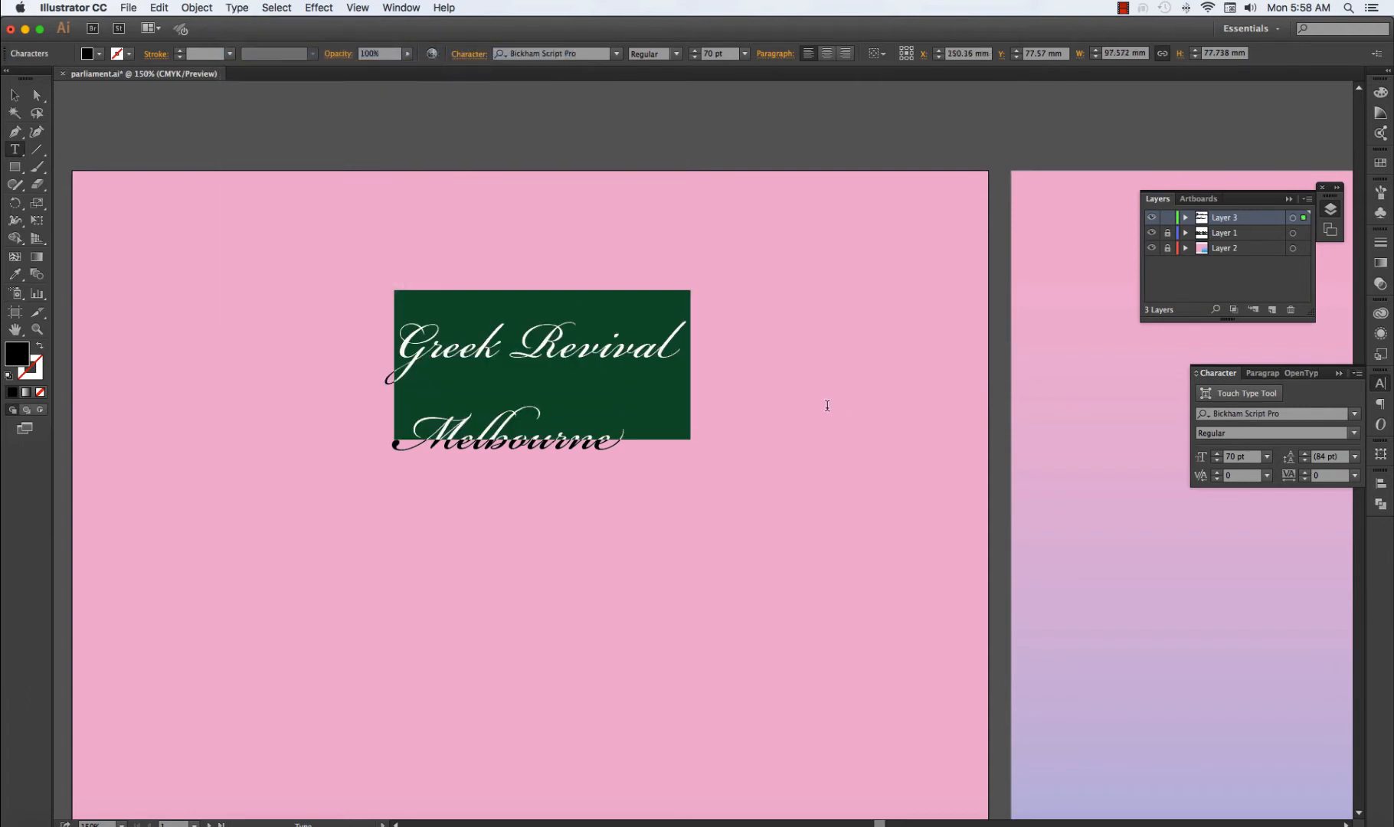
# Set the "Melbourne" line in the Trajan Pro font and leave text editing.
pyautogui.click(571, 493)
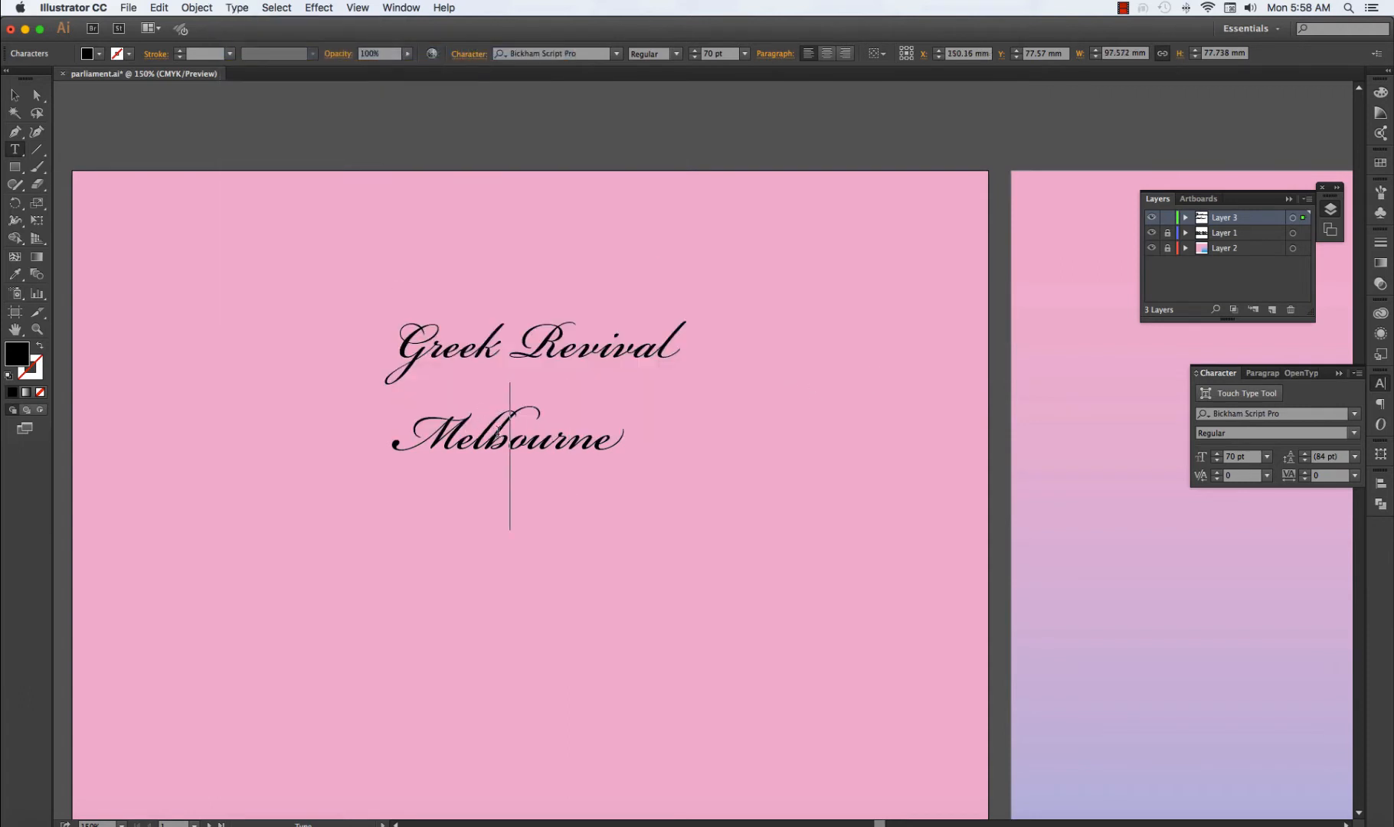
pyautogui.doubleClick(524, 432)
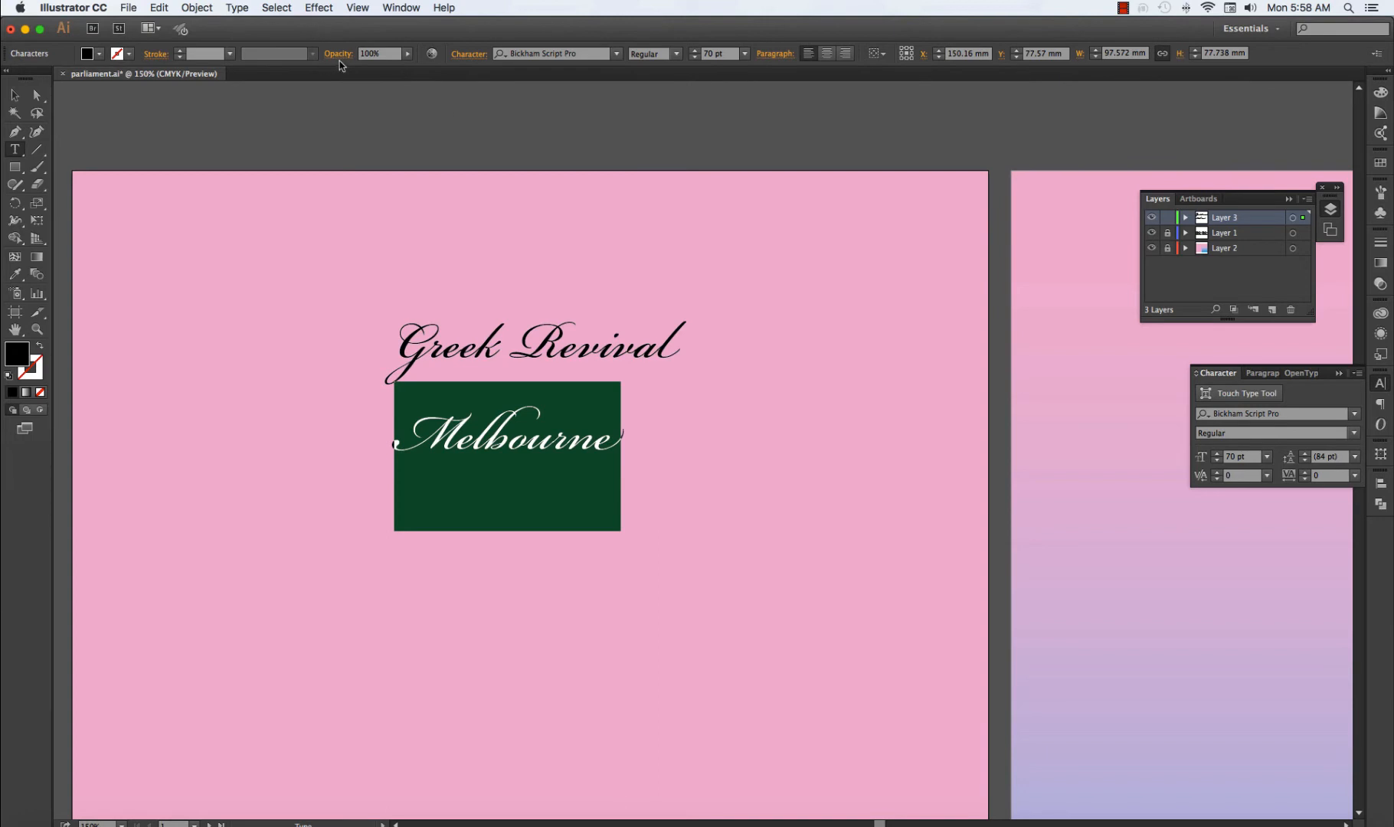
pyautogui.click(615, 54)
pyautogui.click(237, 9)
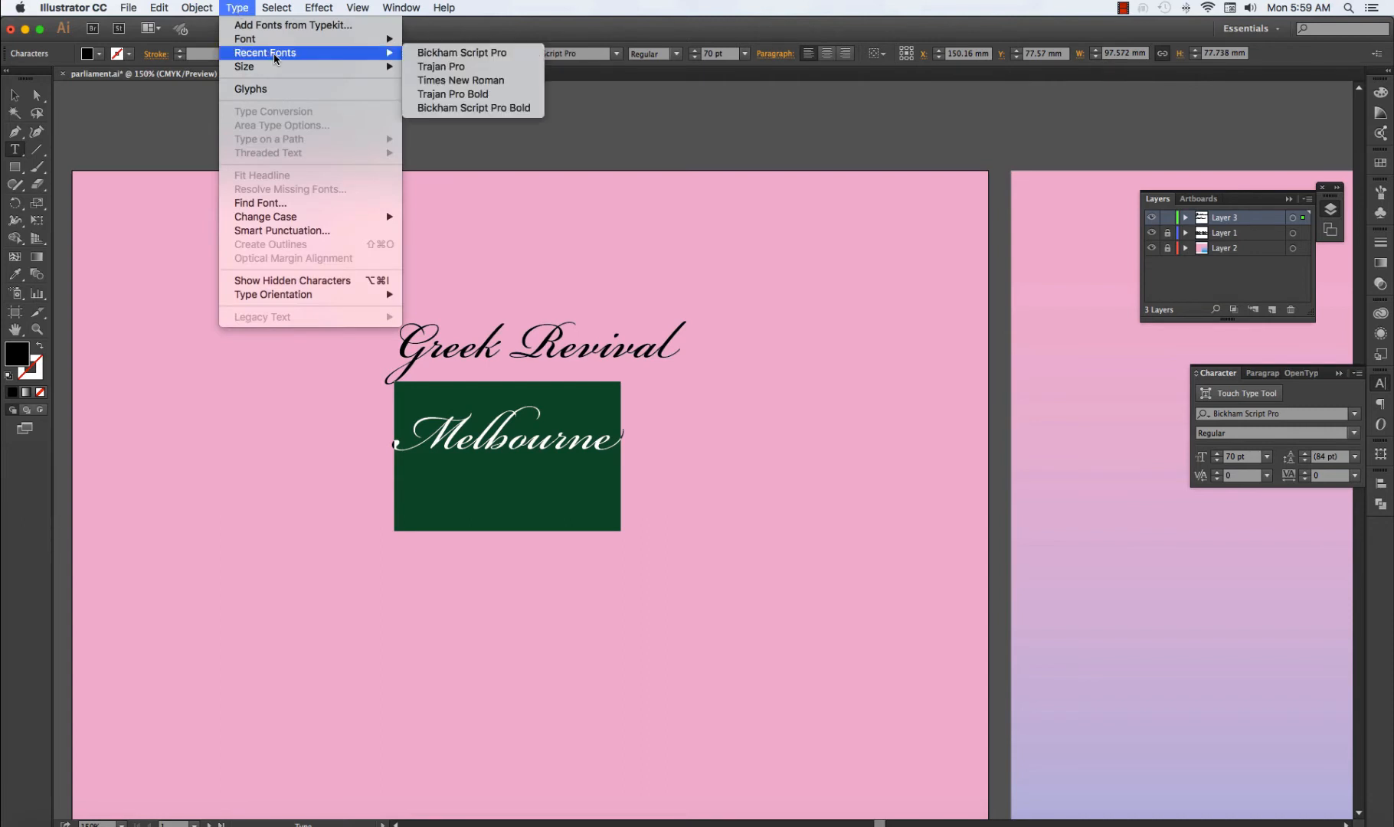
pyautogui.click(471, 70)
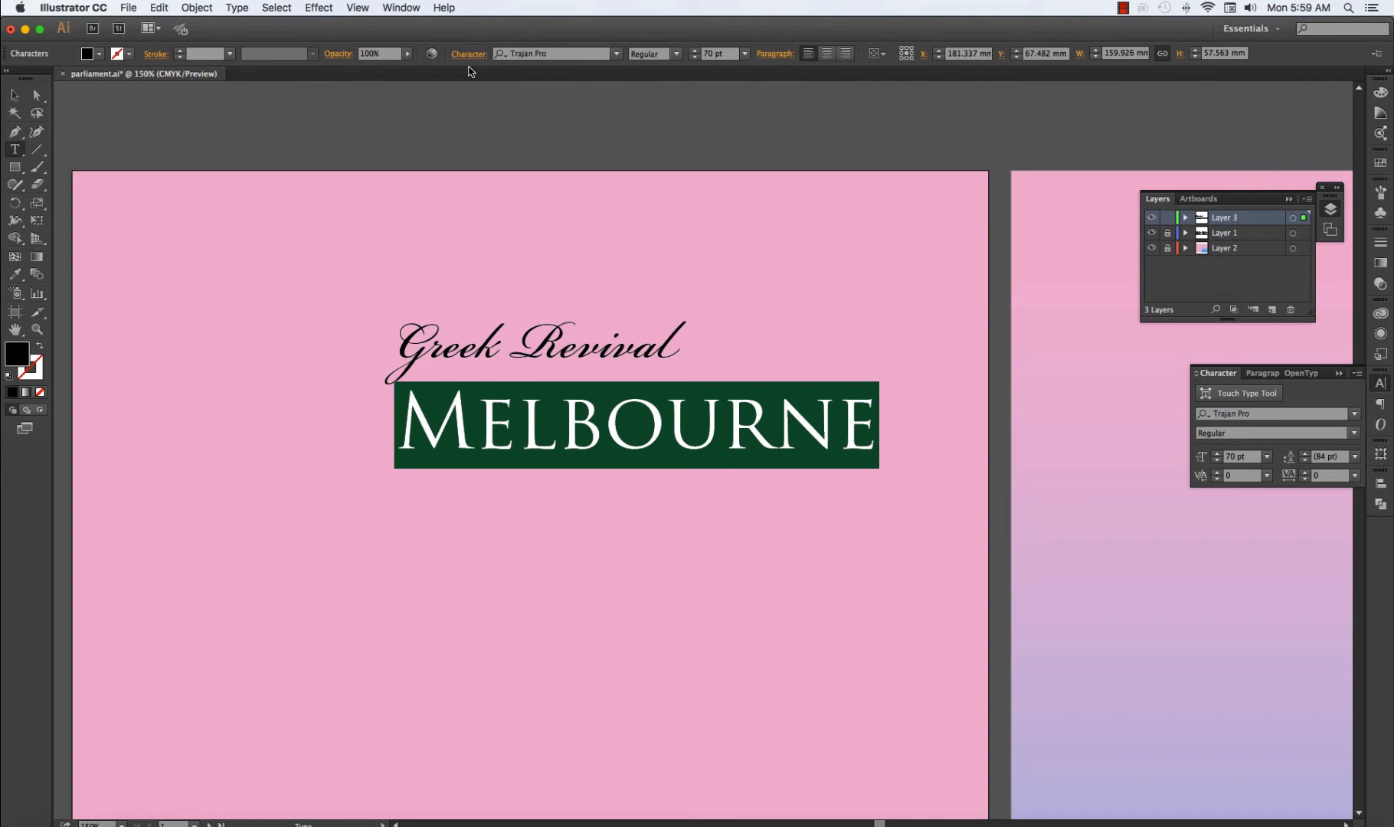
pyautogui.click(15, 95)
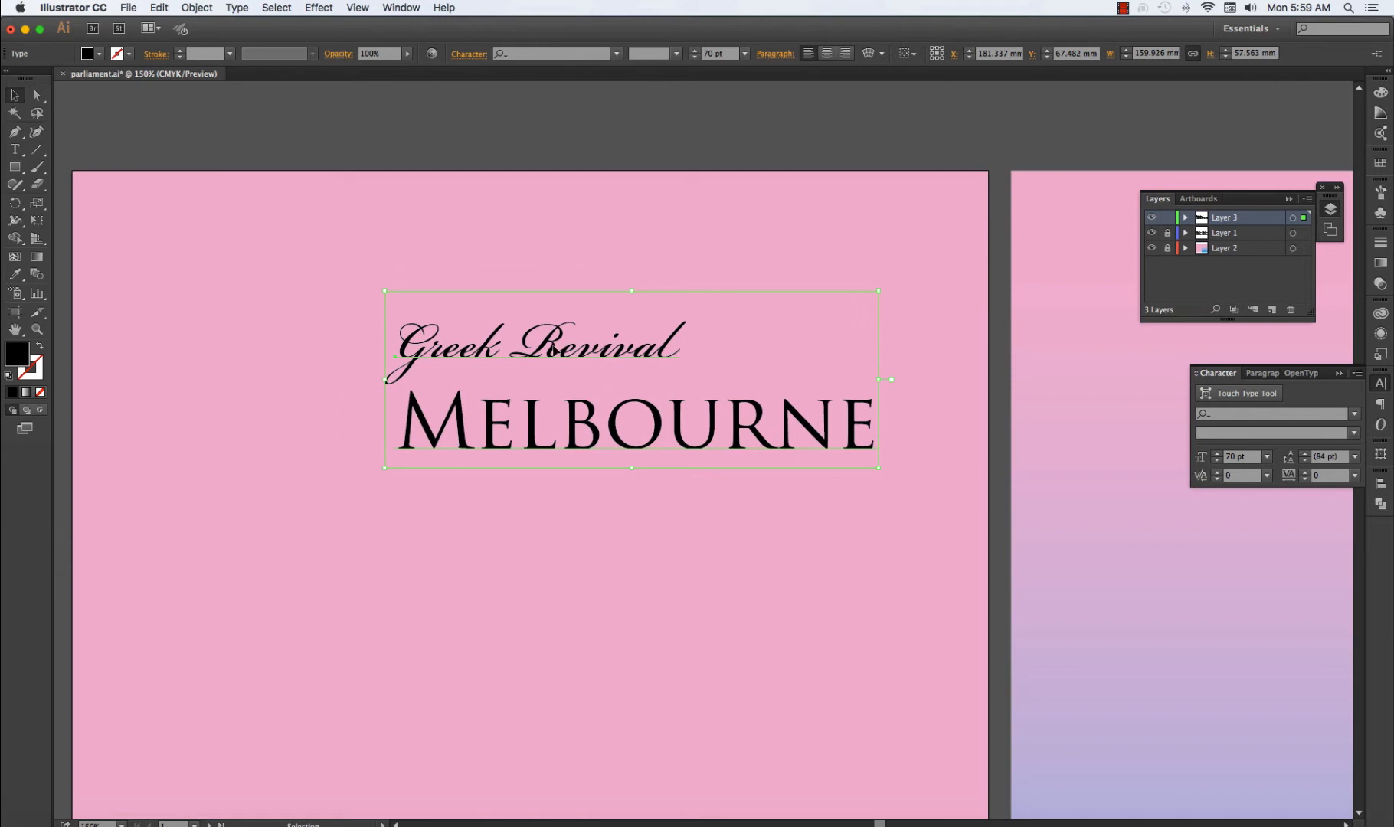
# Enlarge the "Greek Revival" line to a font size of 120 pt.
pyautogui.doubleClick(554, 348)
pyautogui.tripleClick(555, 350)
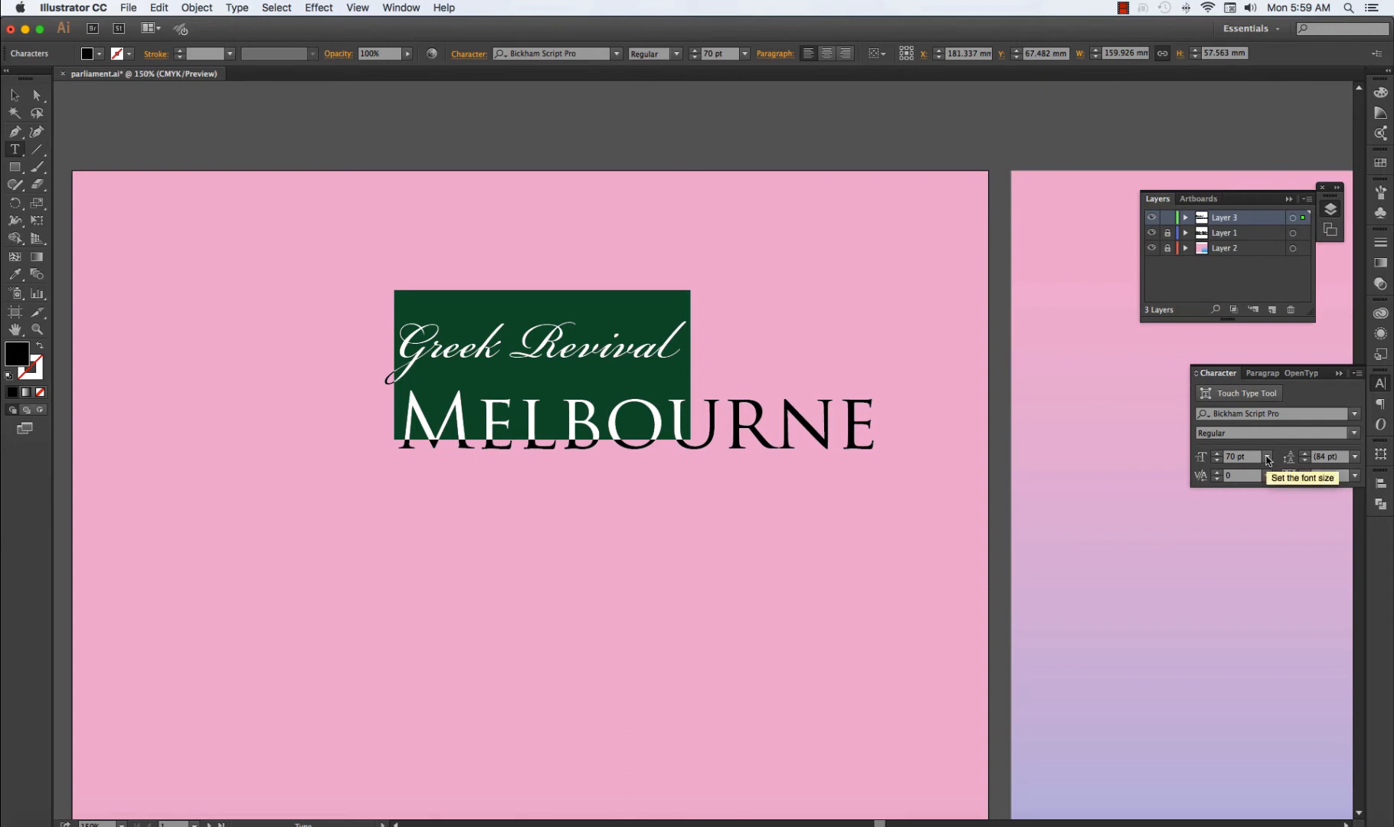
pyautogui.click(1217, 453)
pyautogui.click(1217, 453)
pyautogui.click(1217, 453)
pyautogui.click(1217, 453)
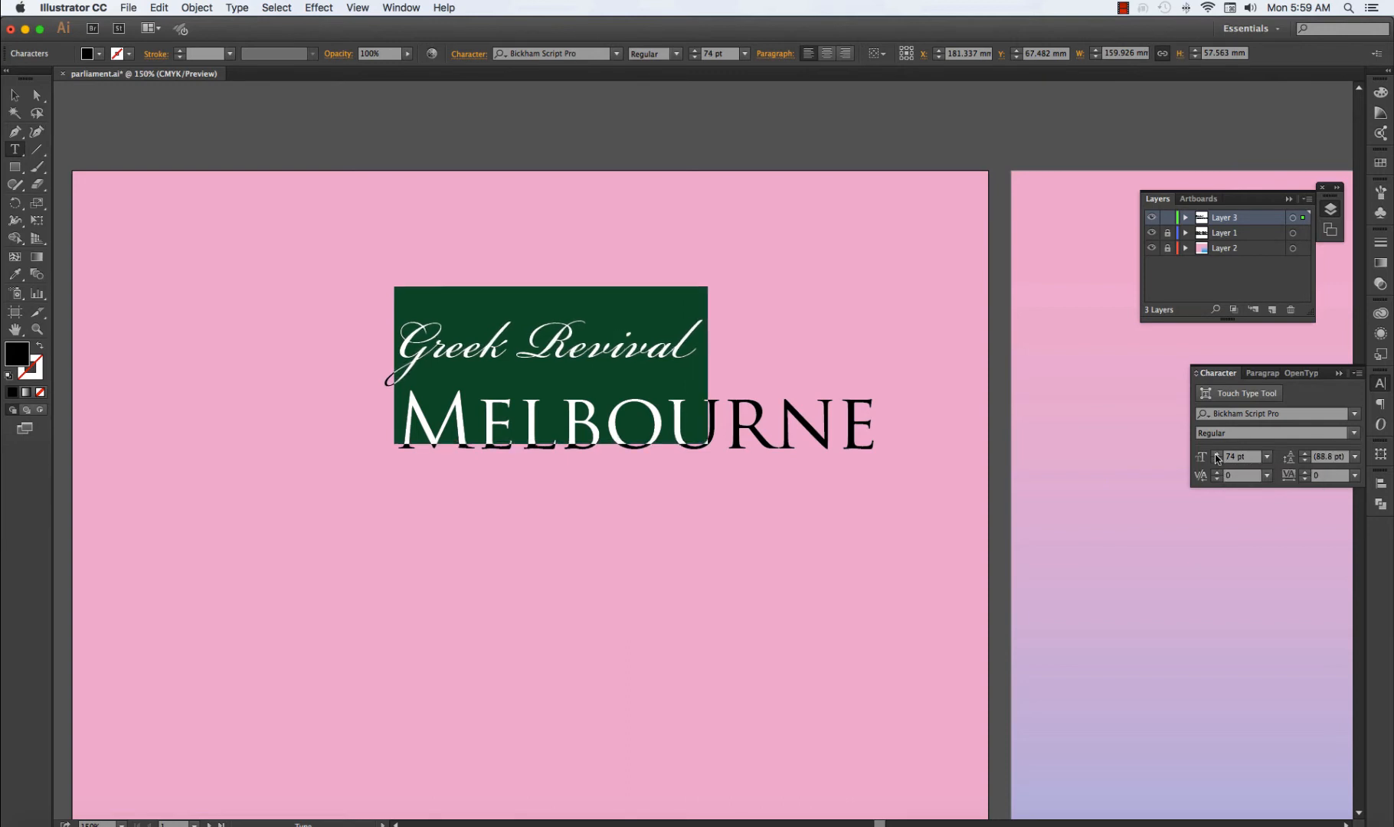
pyautogui.click(1217, 453)
pyautogui.click(1217, 454)
pyautogui.click(1217, 453)
pyautogui.click(1217, 453)
pyautogui.click(1217, 454)
pyautogui.click(1217, 453)
pyautogui.click(1217, 453)
pyautogui.click(1217, 453)
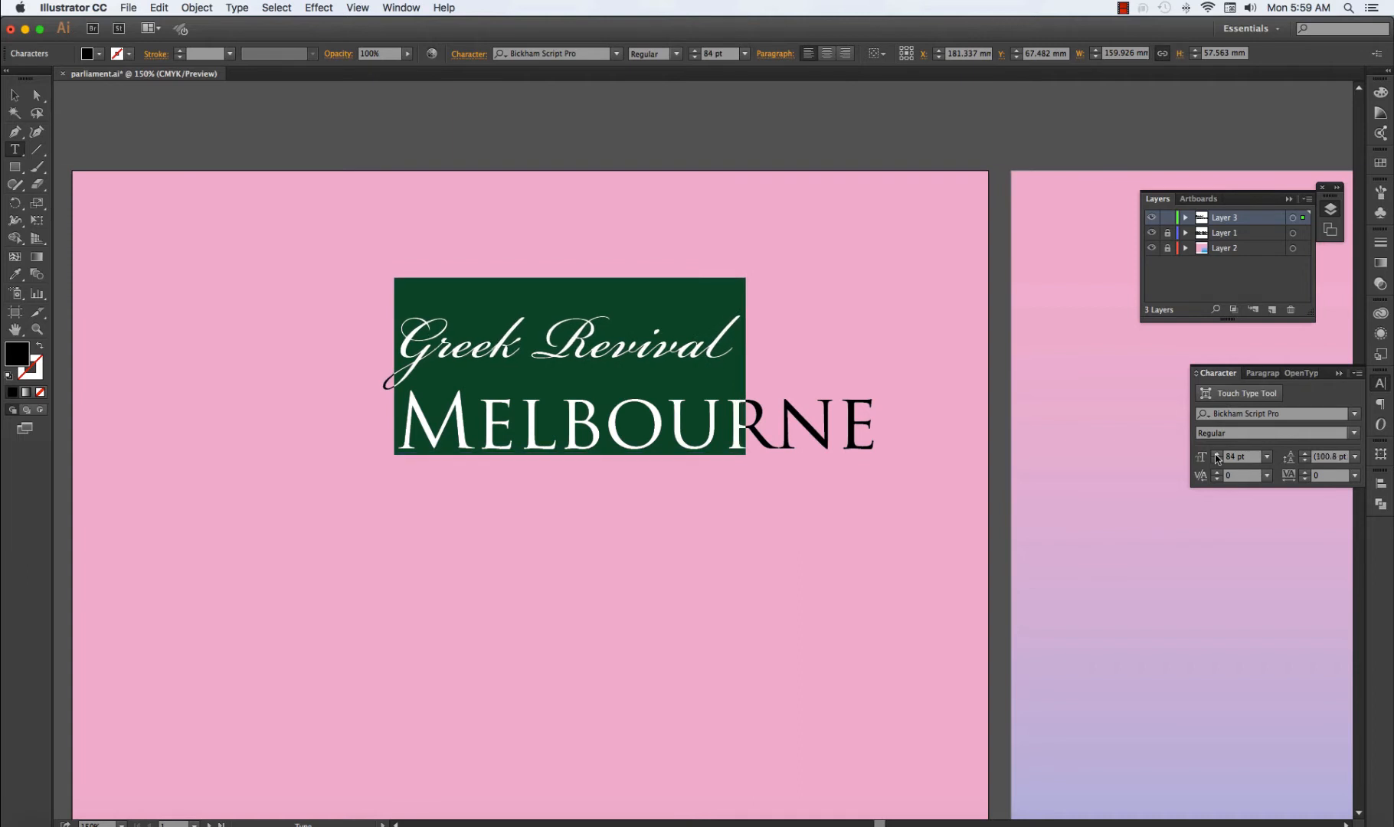
pyautogui.click(1217, 456)
pyautogui.click(1217, 456)
pyautogui.click(1217, 456)
pyautogui.click(1217, 455)
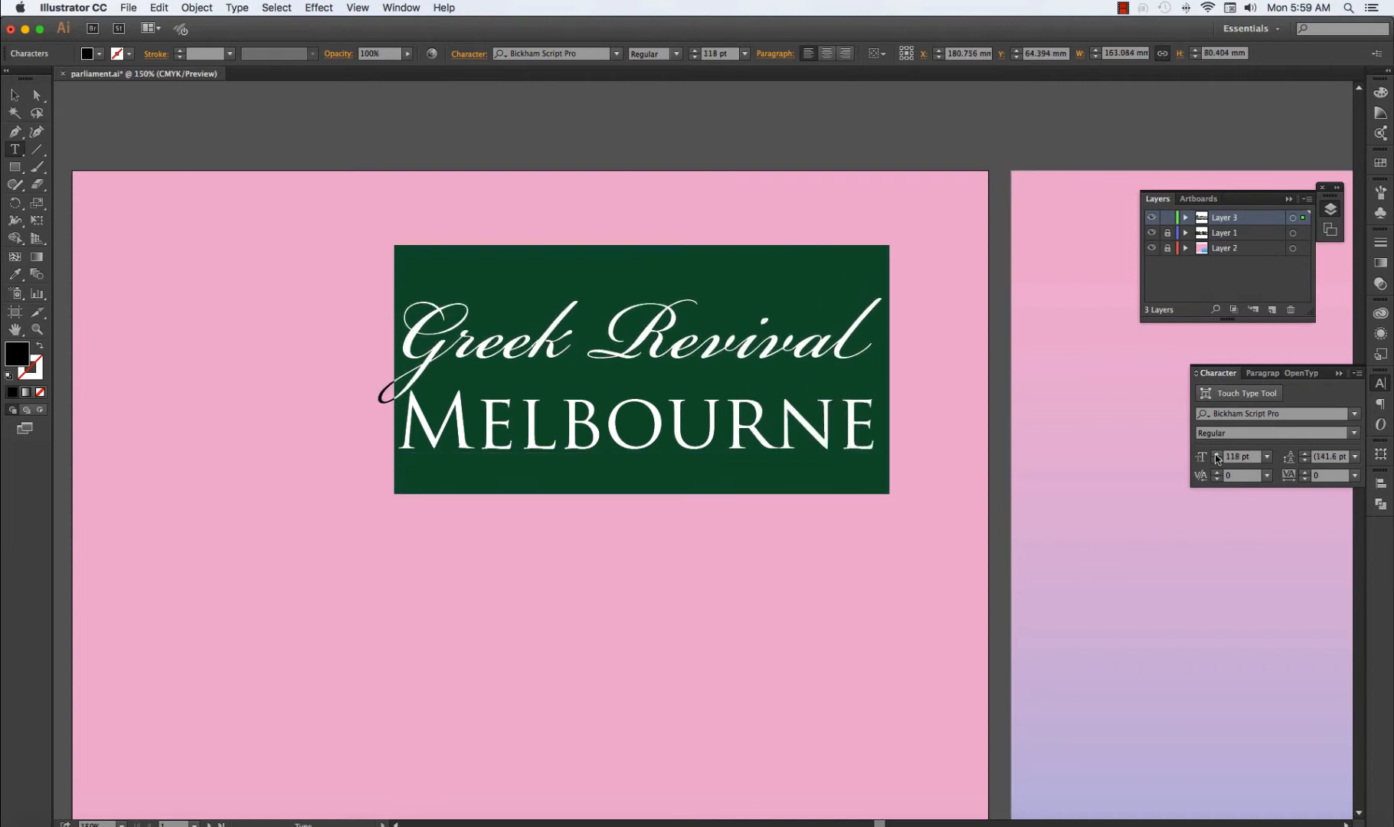
pyautogui.click(1217, 456)
pyautogui.click(1217, 455)
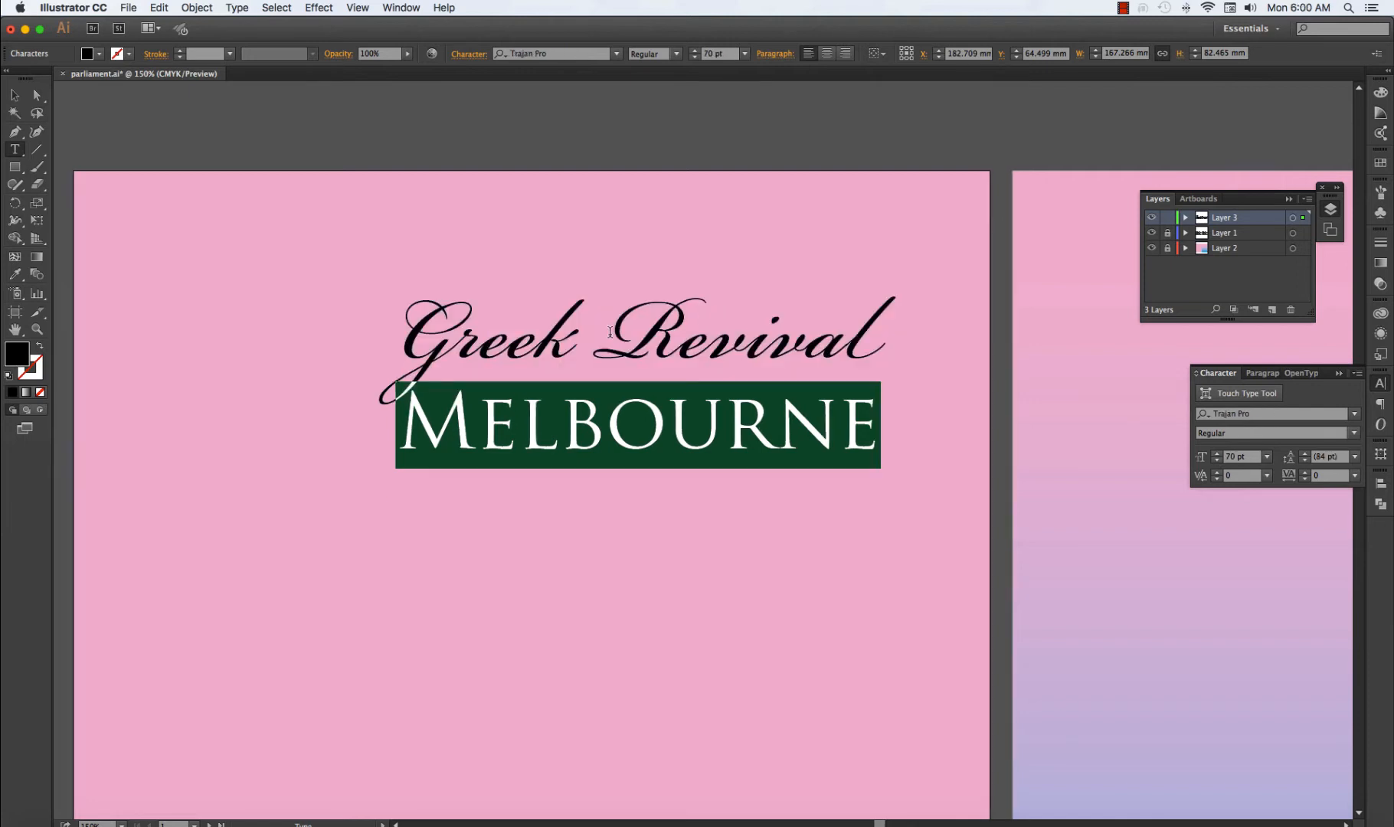
# Increase the "Greek Revival" line's font size further to 142 pt and leave text editing.
pyautogui.tripleClick(609, 331)
pyautogui.click(767, 331)
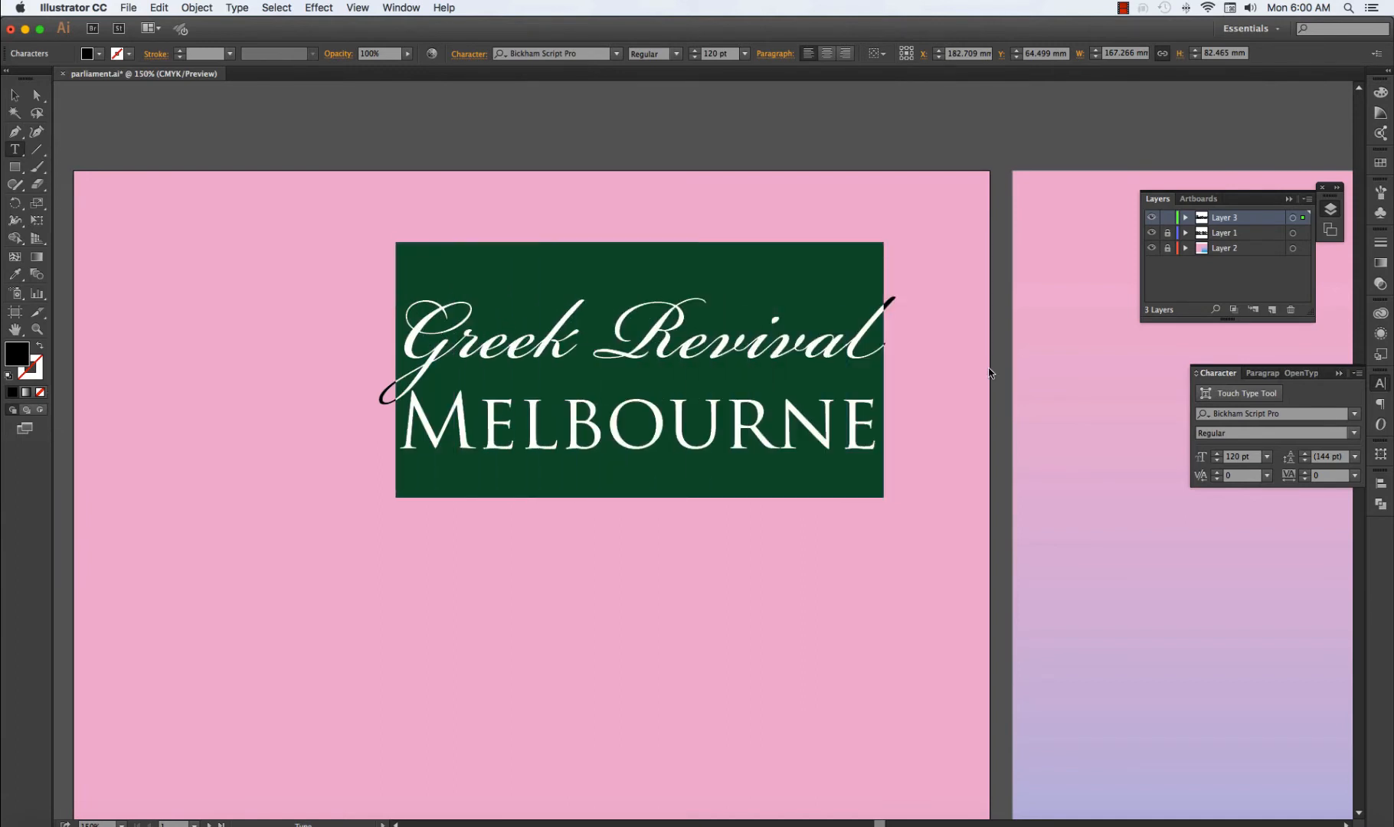
pyautogui.click(1217, 455)
pyautogui.click(1217, 455)
pyautogui.click(1218, 455)
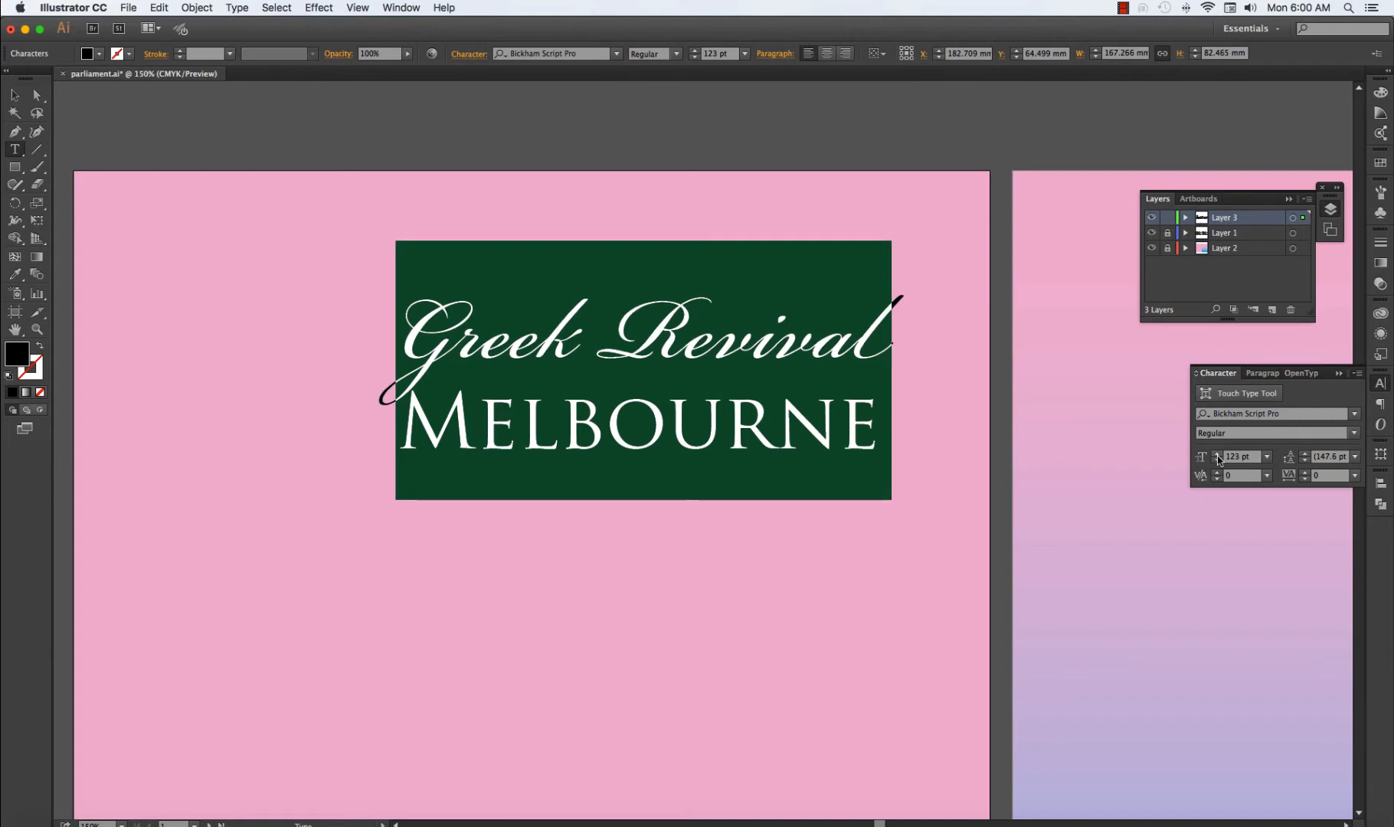
pyautogui.click(1218, 455)
pyautogui.click(1218, 455)
pyautogui.click(1218, 455)
pyautogui.click(1217, 455)
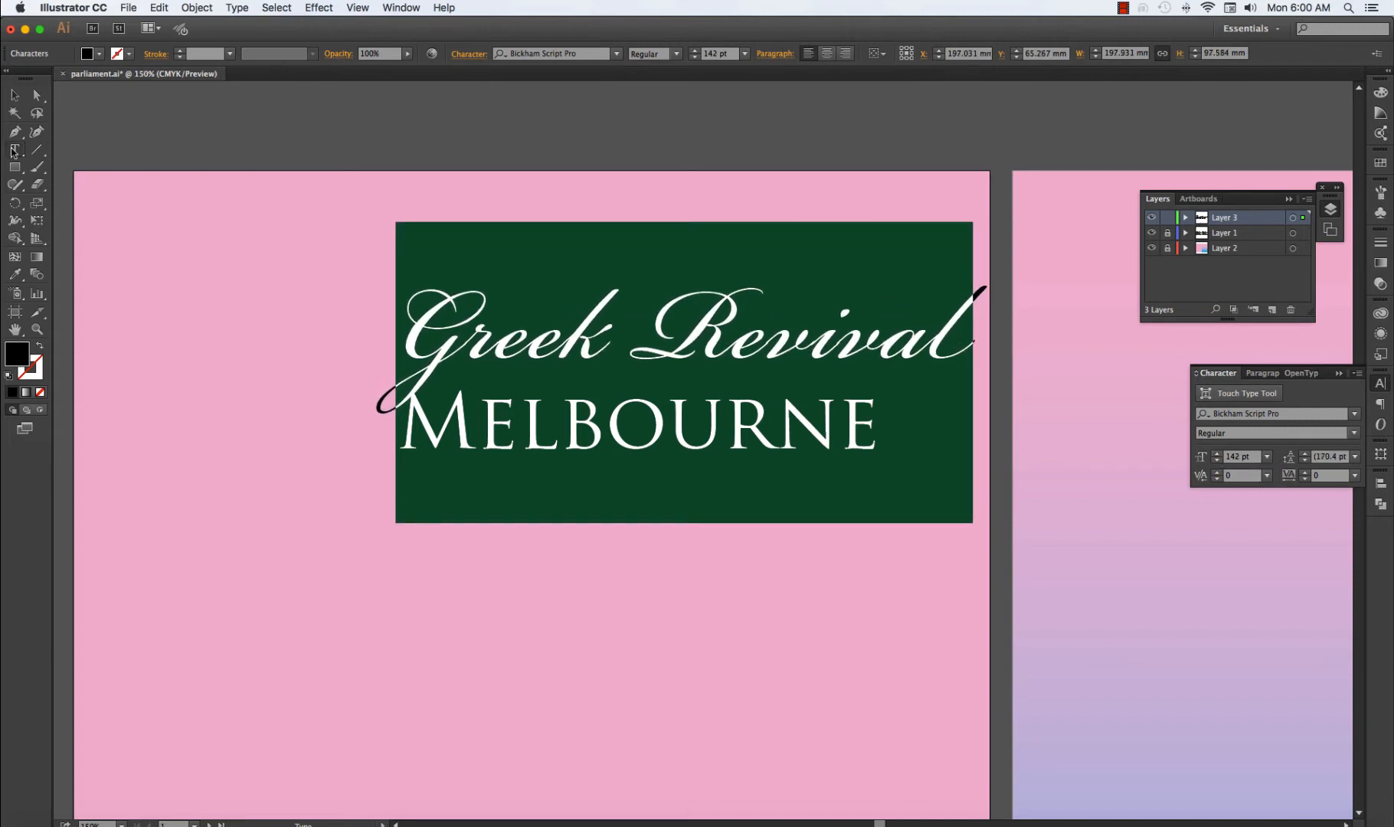
pyautogui.click(17, 96)
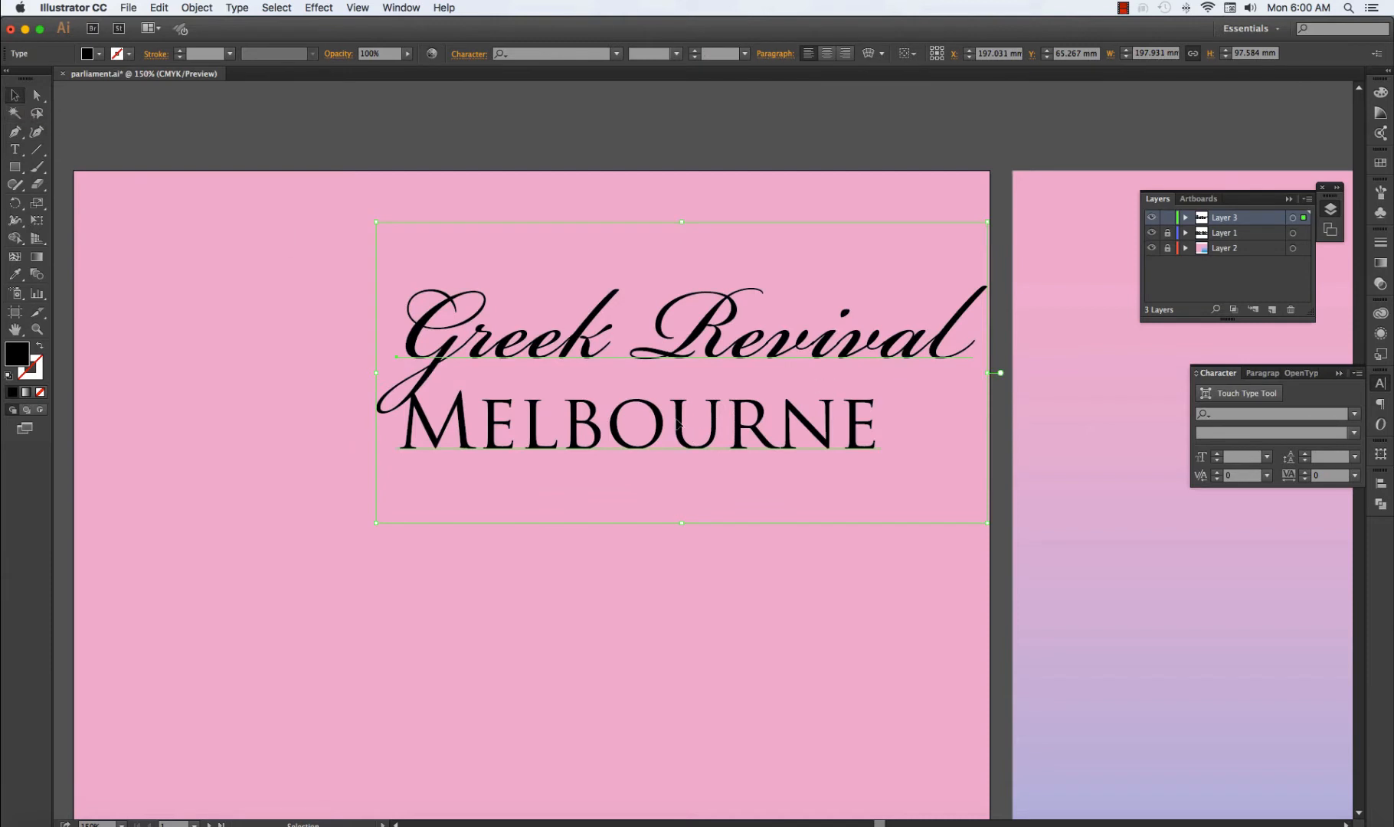
# Widen the letter spacing of the "Melbourne" line to a tracking of 128 and leave text editing.
pyautogui.doubleClick(598, 433)
pyautogui.doubleClick(597, 433)
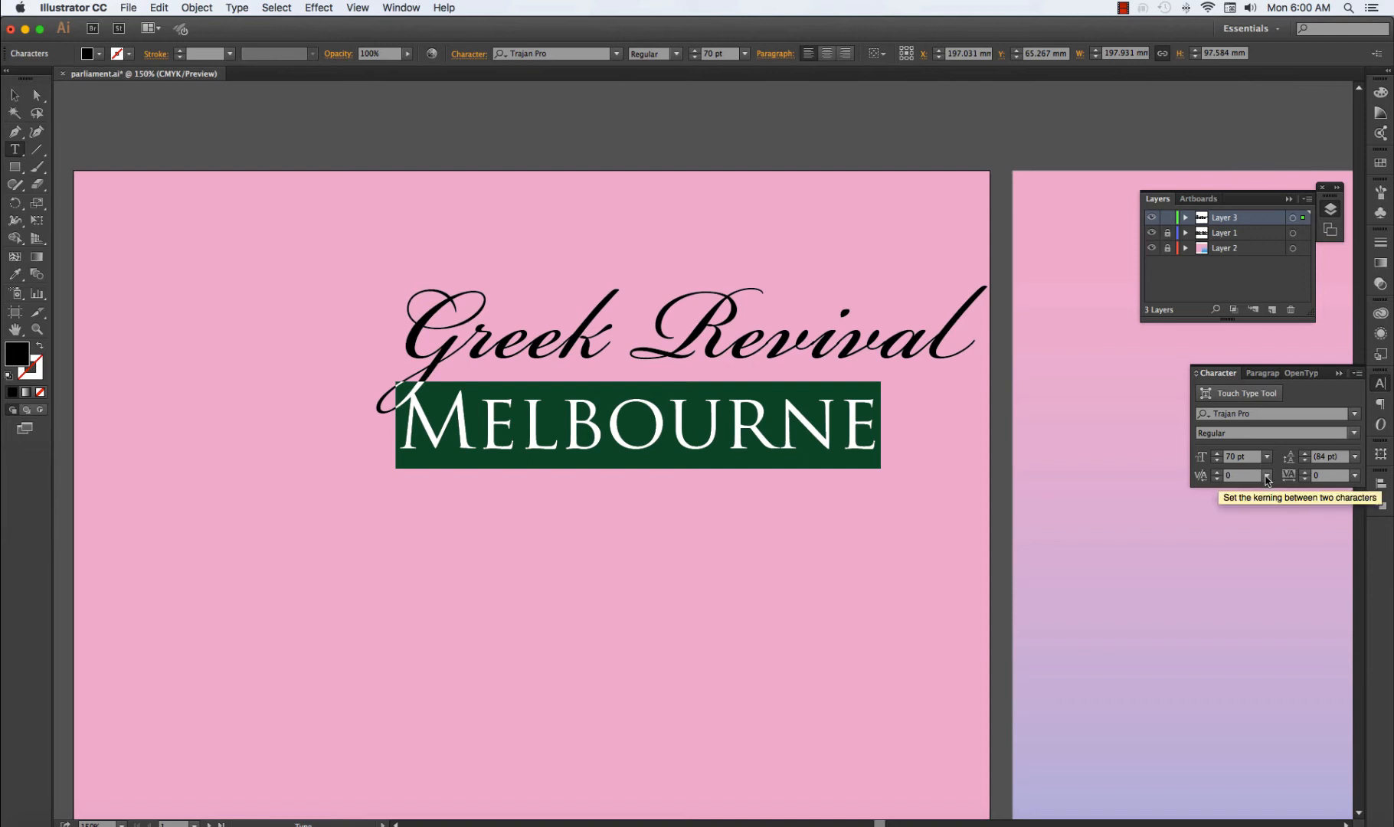
pyautogui.click(1354, 475)
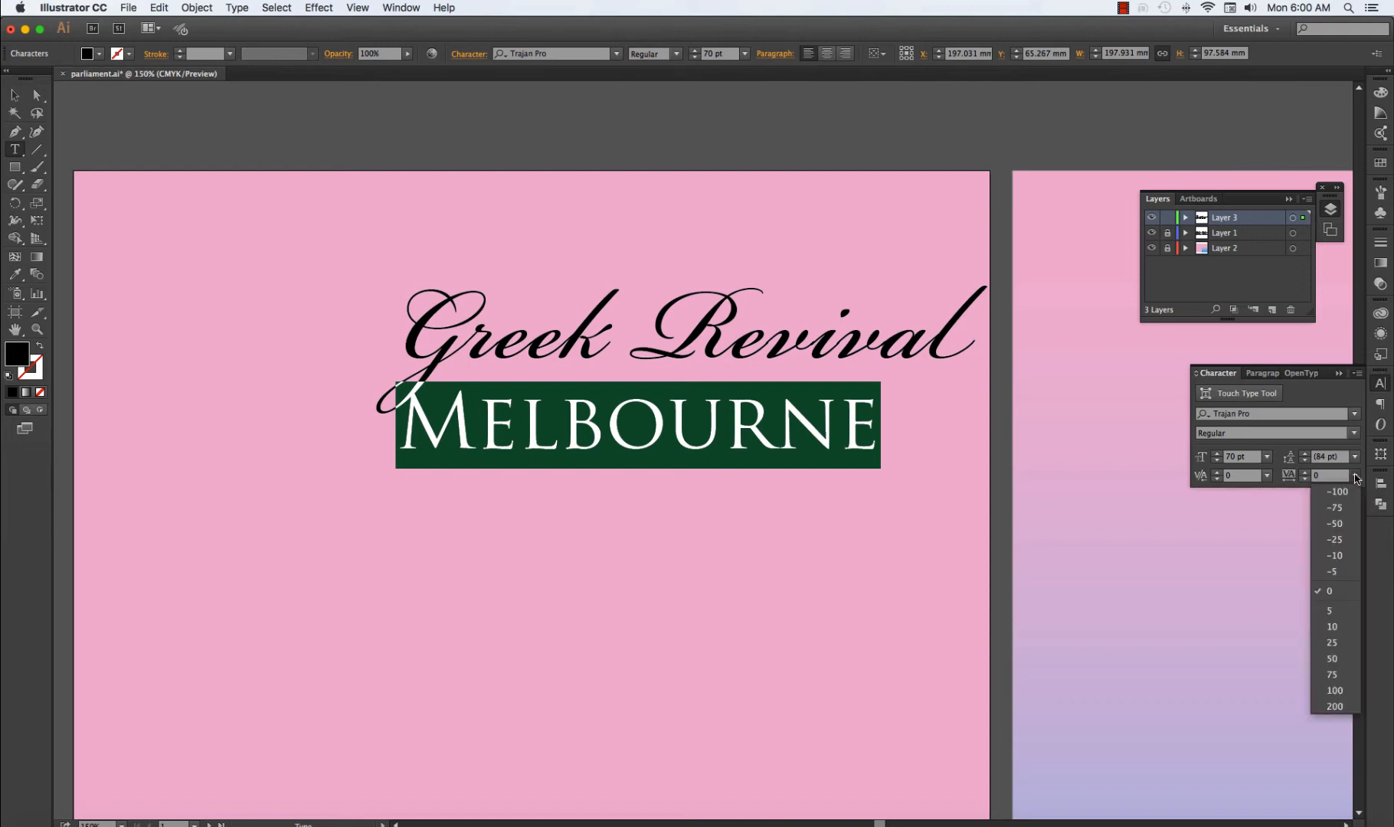
pyautogui.click(1339, 656)
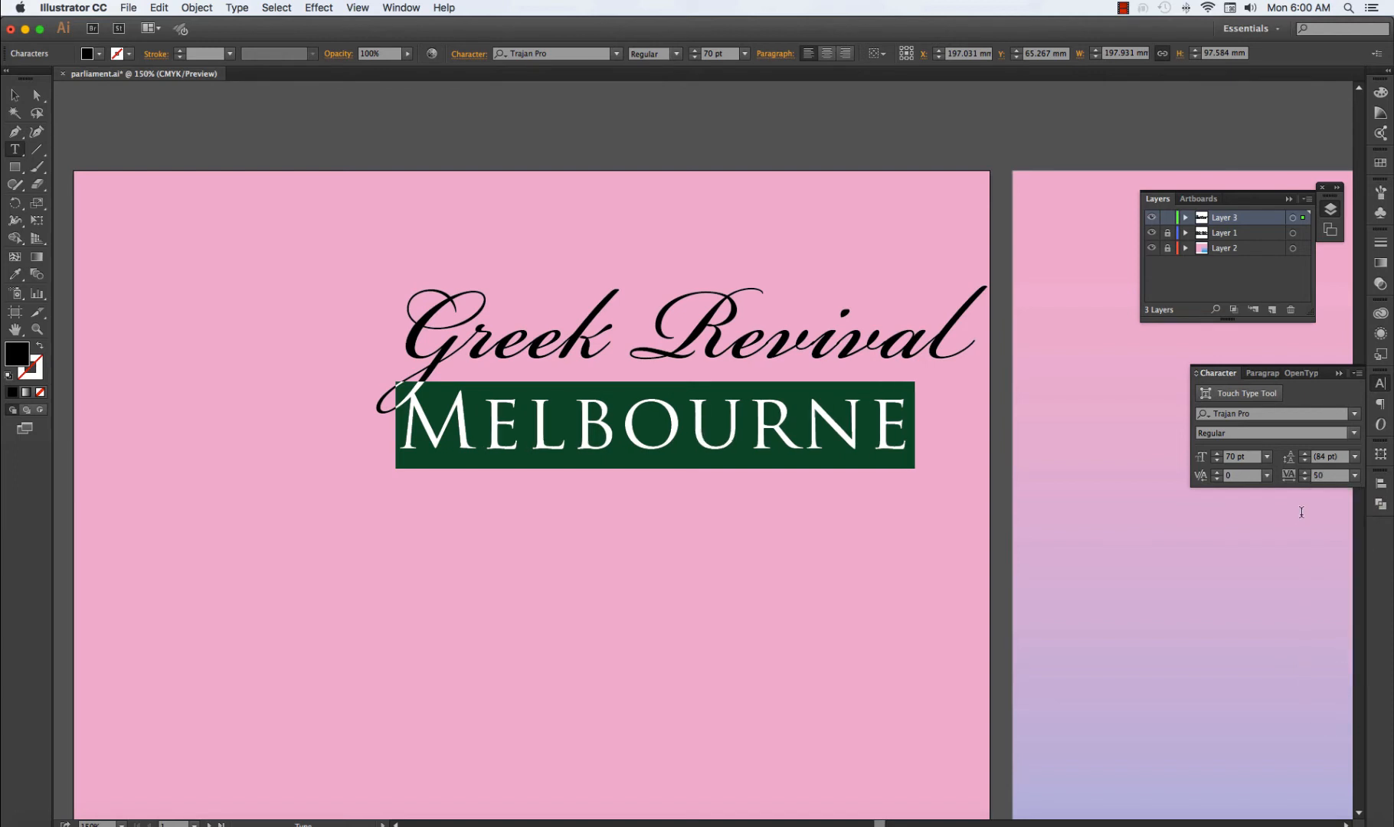
pyautogui.click(1305, 474)
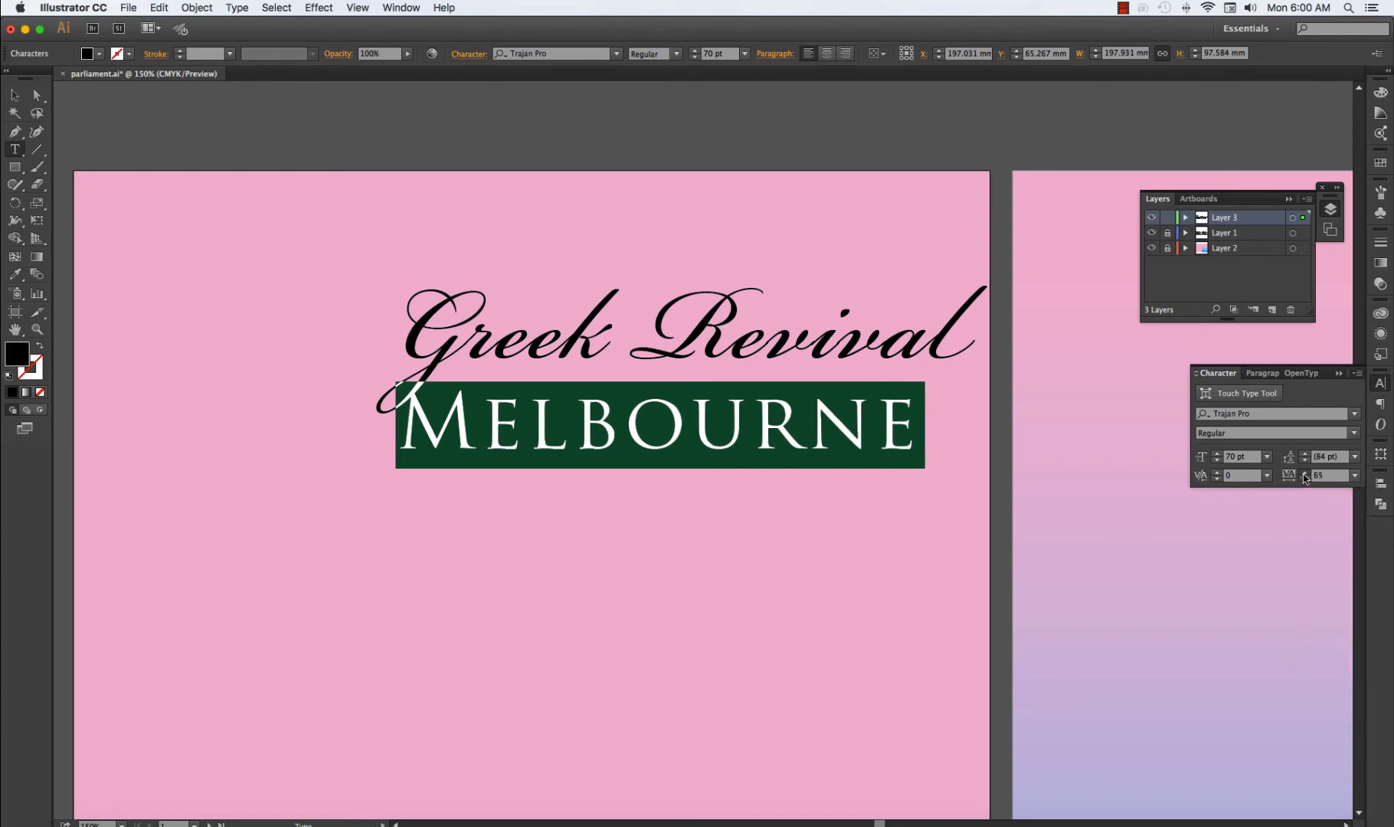
pyautogui.click(1304, 474)
pyautogui.click(1305, 474)
pyautogui.click(1305, 474)
pyautogui.click(1304, 474)
pyautogui.click(1305, 474)
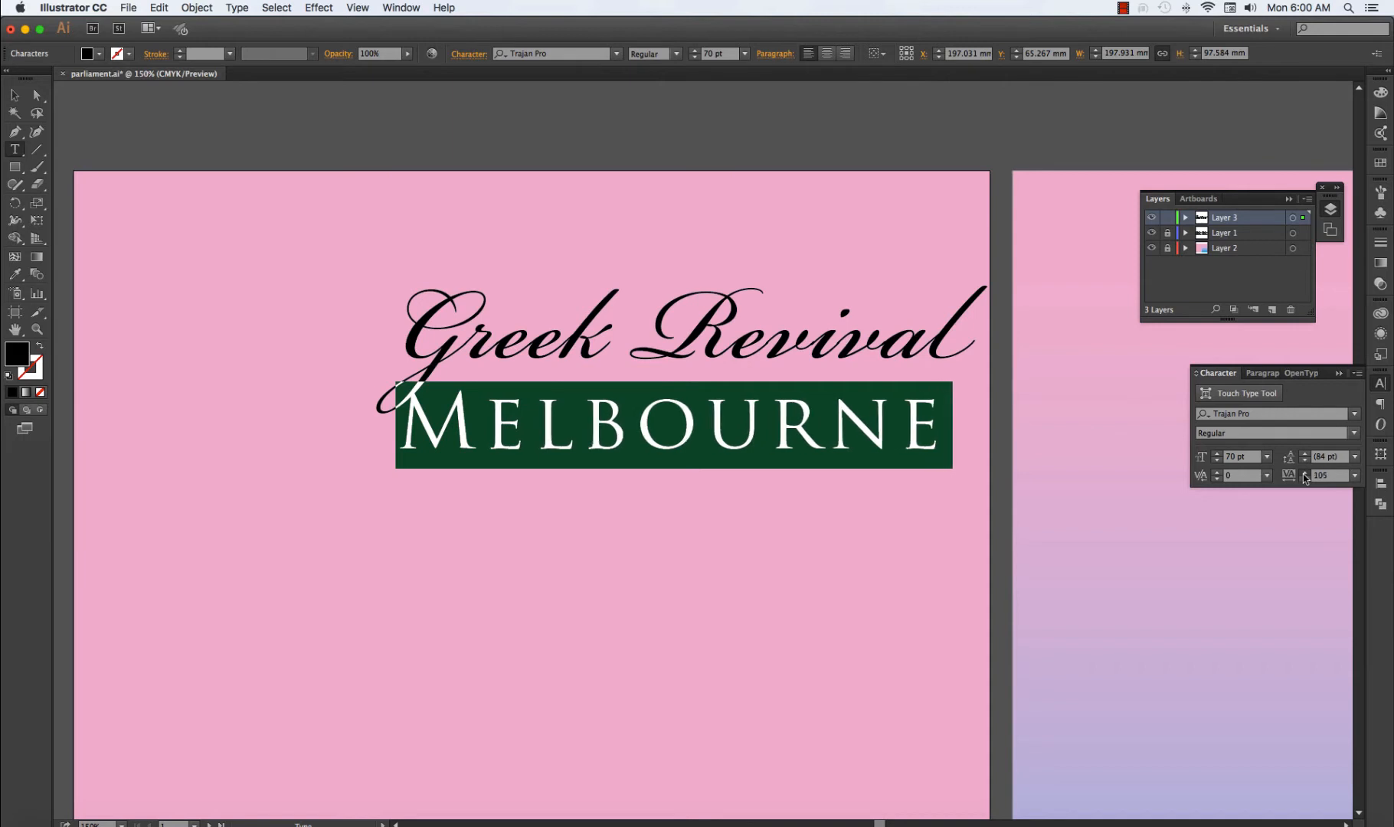
pyautogui.click(1305, 474)
pyautogui.click(1305, 474)
pyautogui.click(1305, 474)
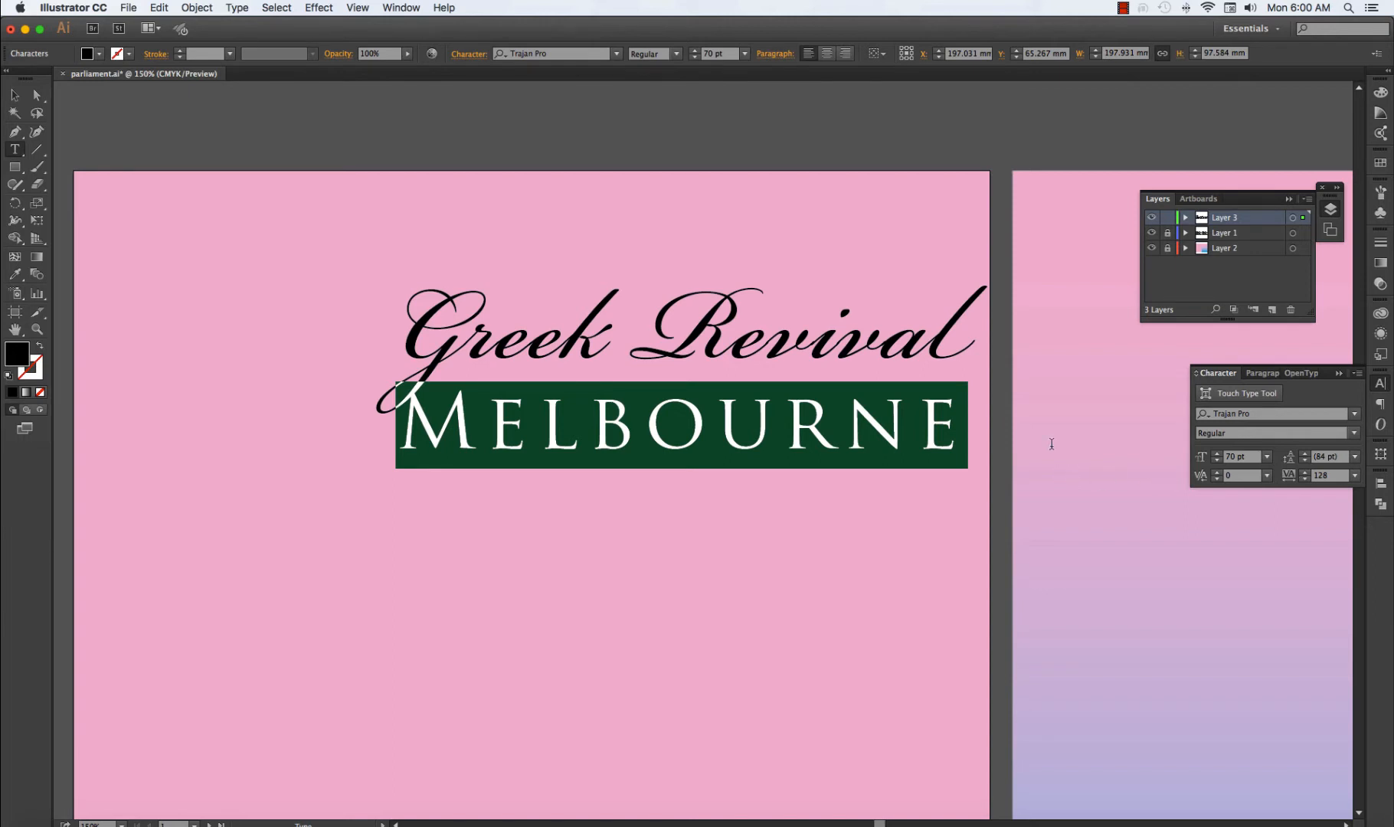
pyautogui.click(13, 95)
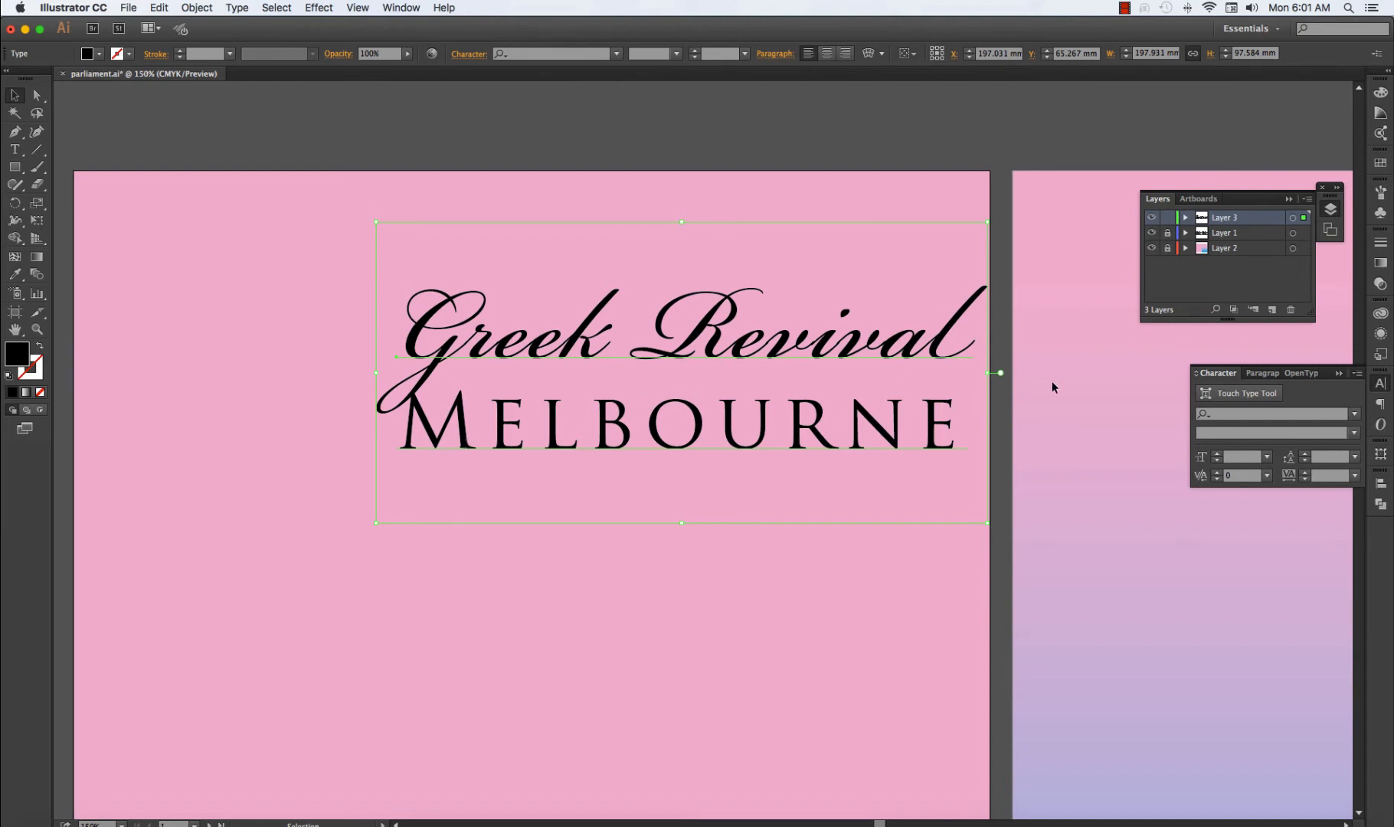
# Reduce the leading of the whole two-line heading to 50 pt and deselect the text.
pyautogui.click(1355, 462)
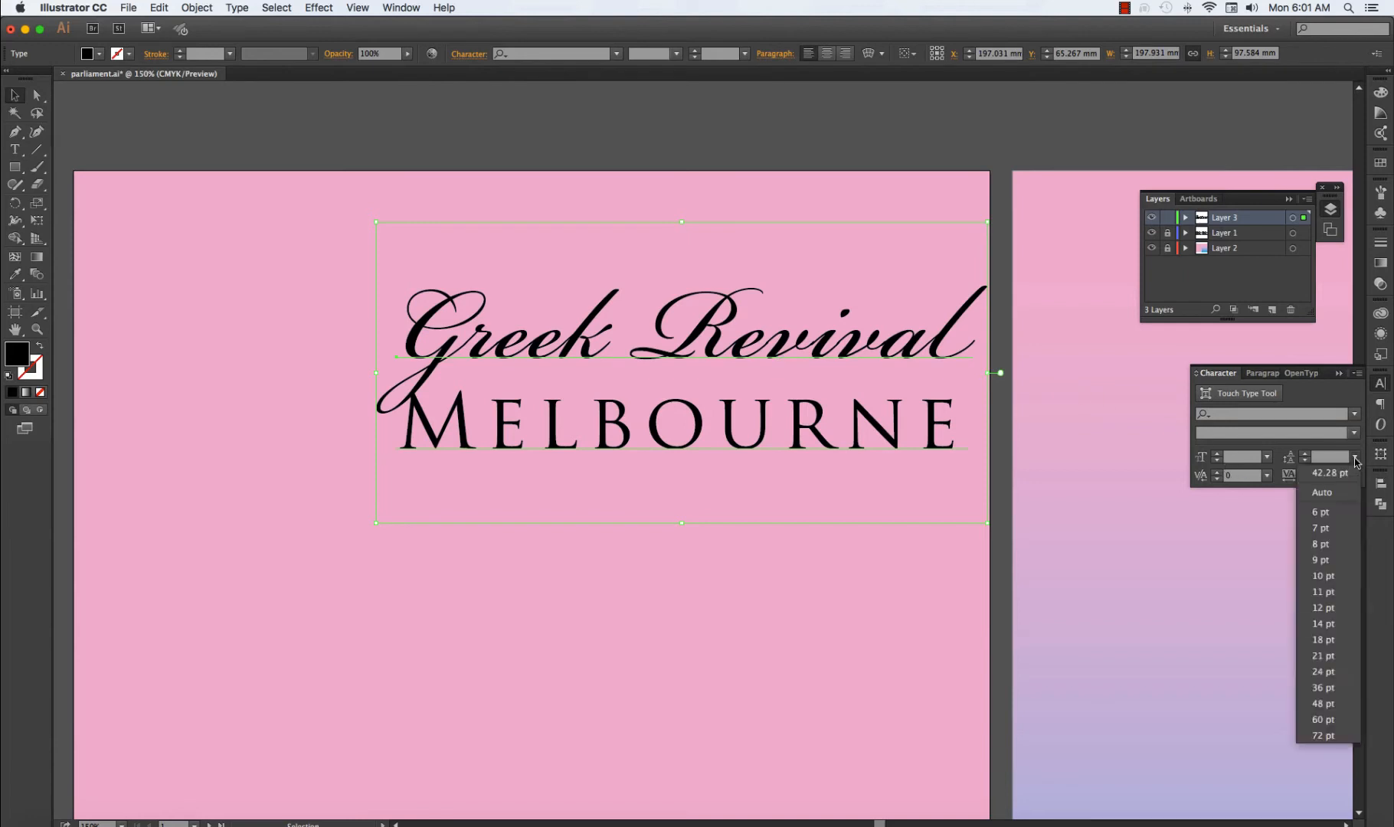
pyautogui.click(1346, 498)
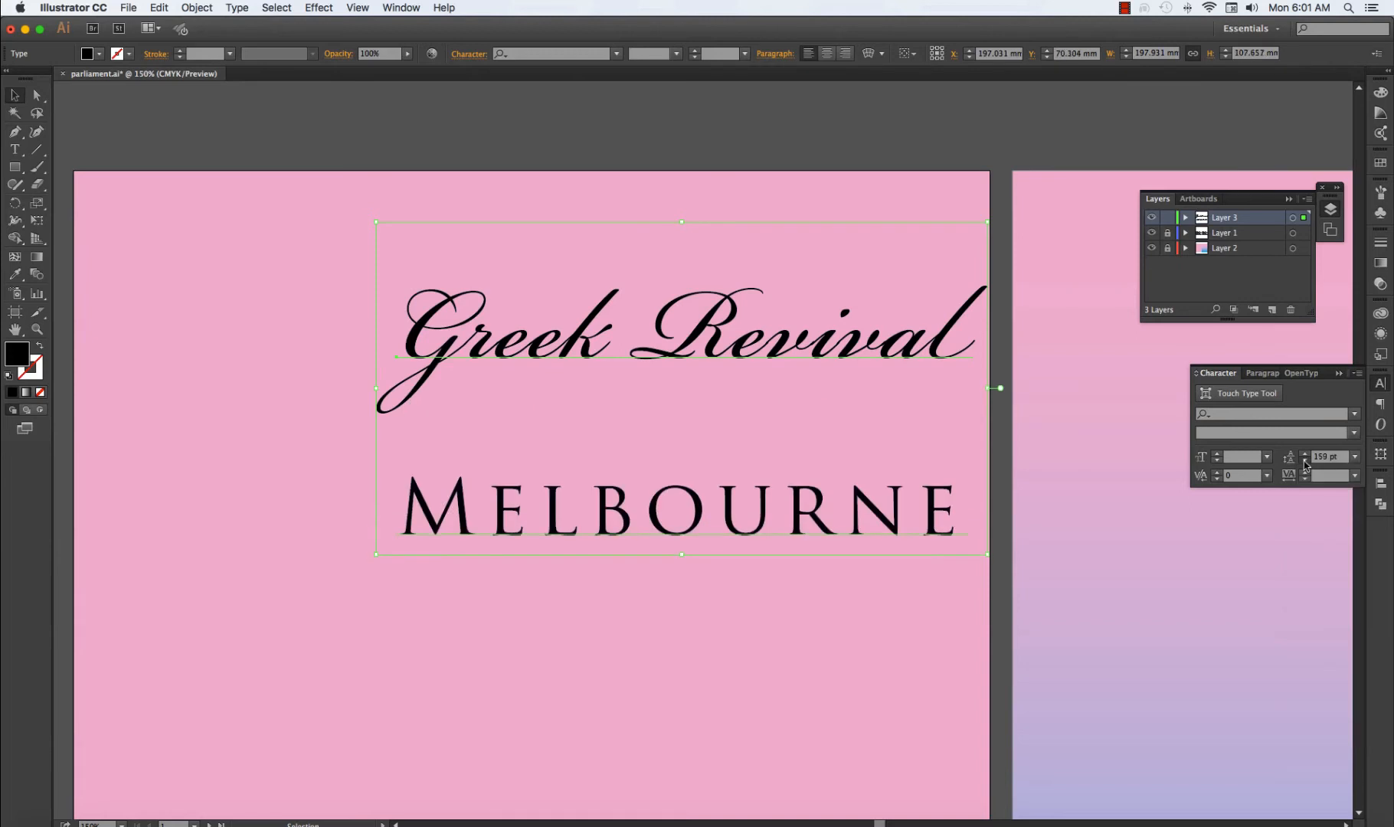
pyautogui.click(1304, 461)
pyautogui.moveTo(1304, 462); pyautogui.dragTo(1306, 464)
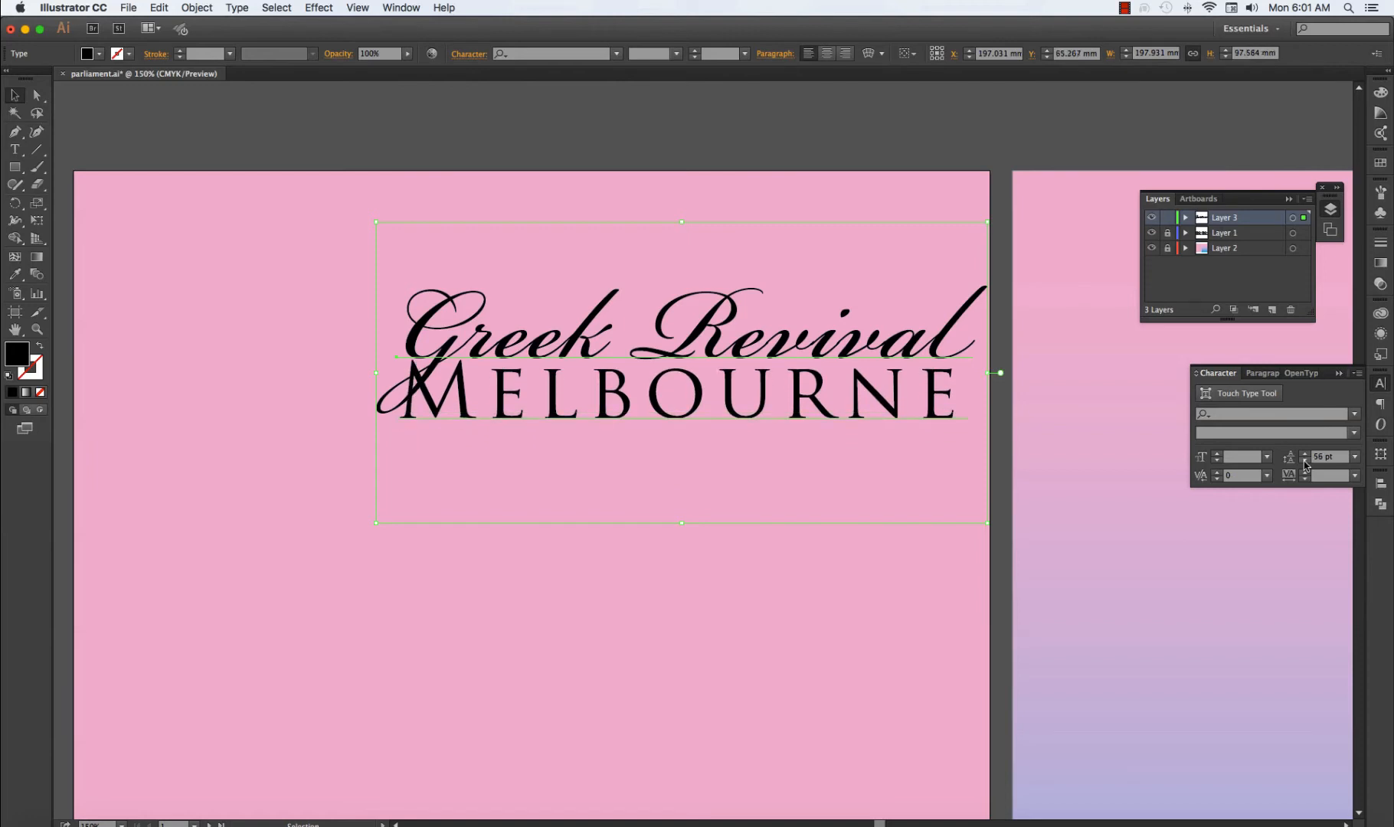
pyautogui.click(1305, 464)
pyautogui.click(1306, 464)
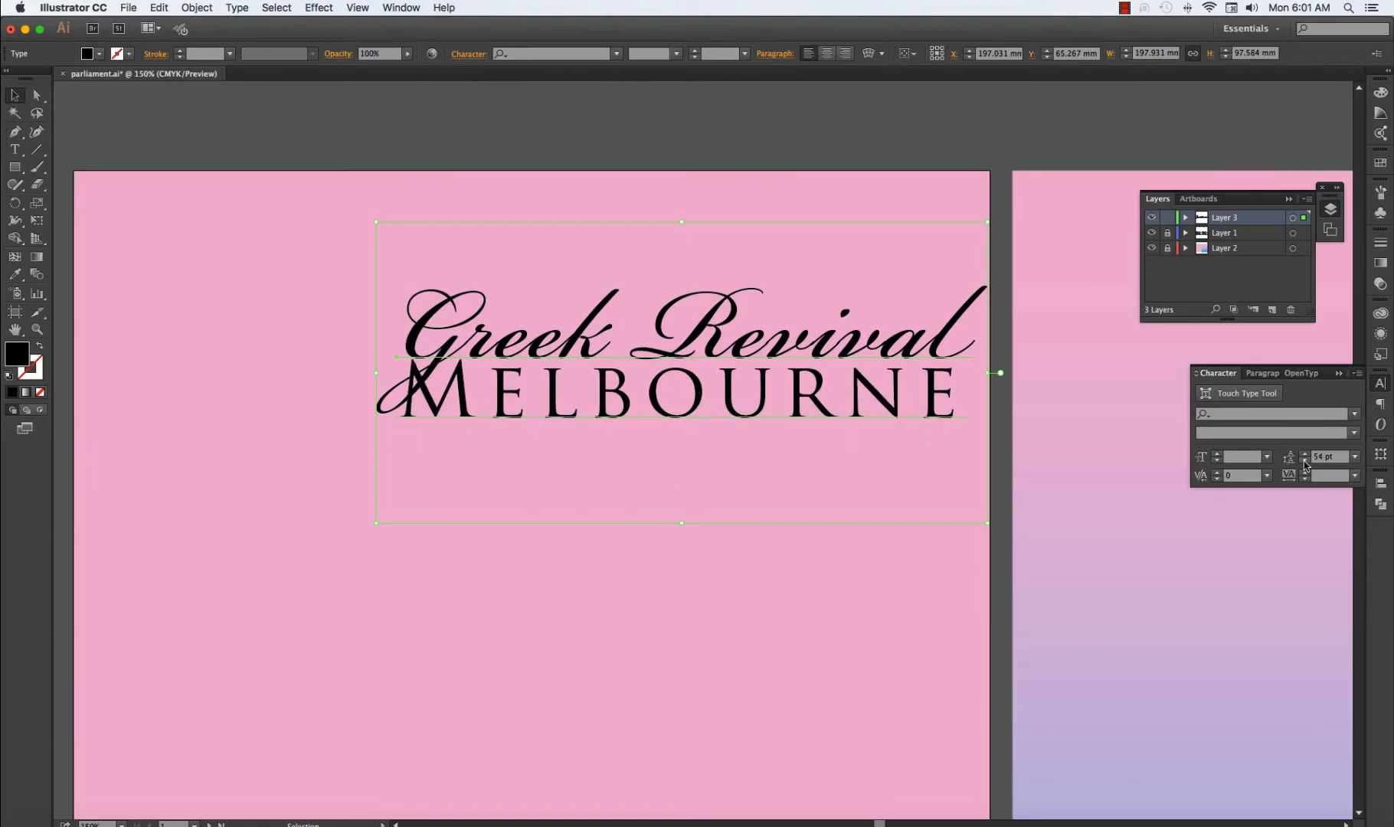
pyautogui.click(1306, 464)
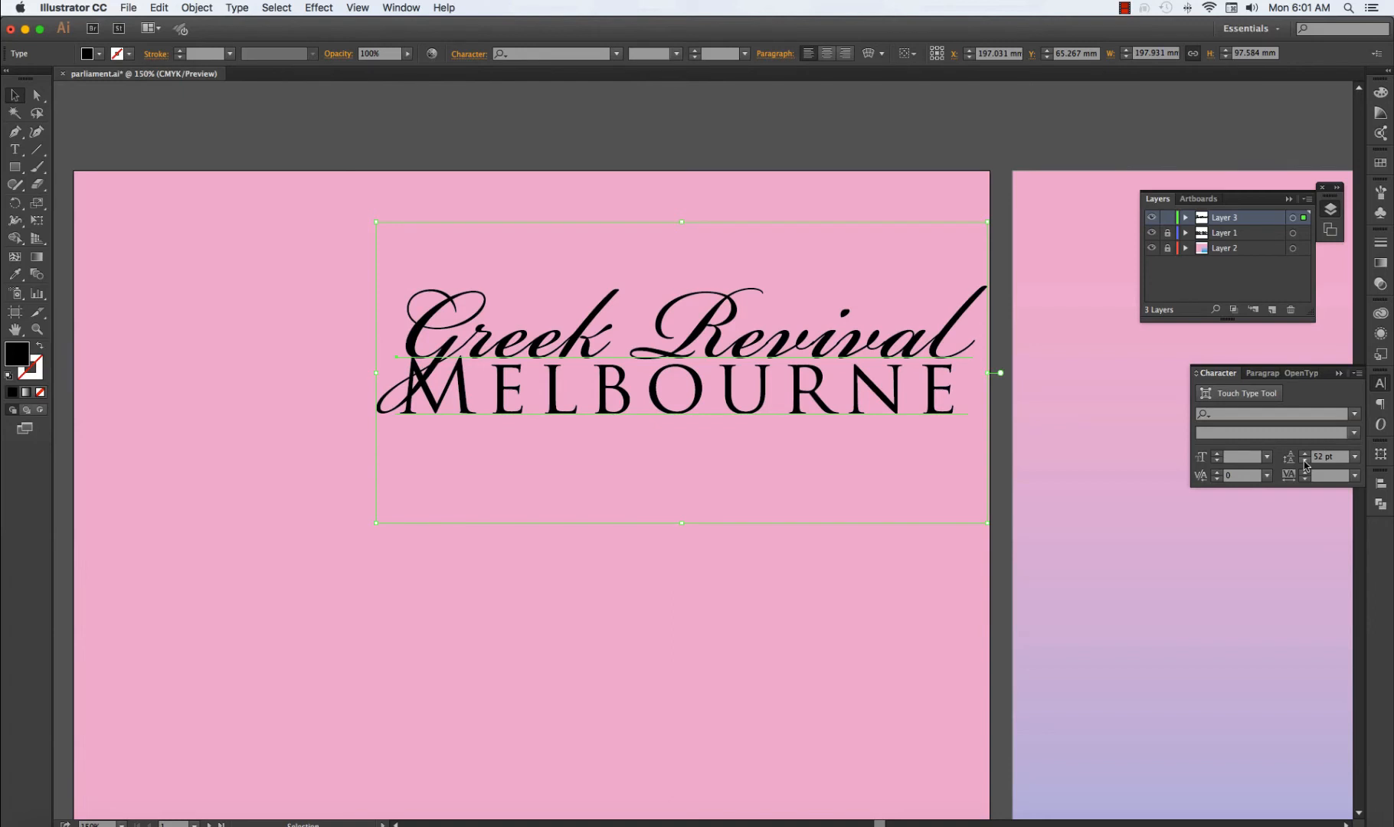
pyautogui.click(1305, 464)
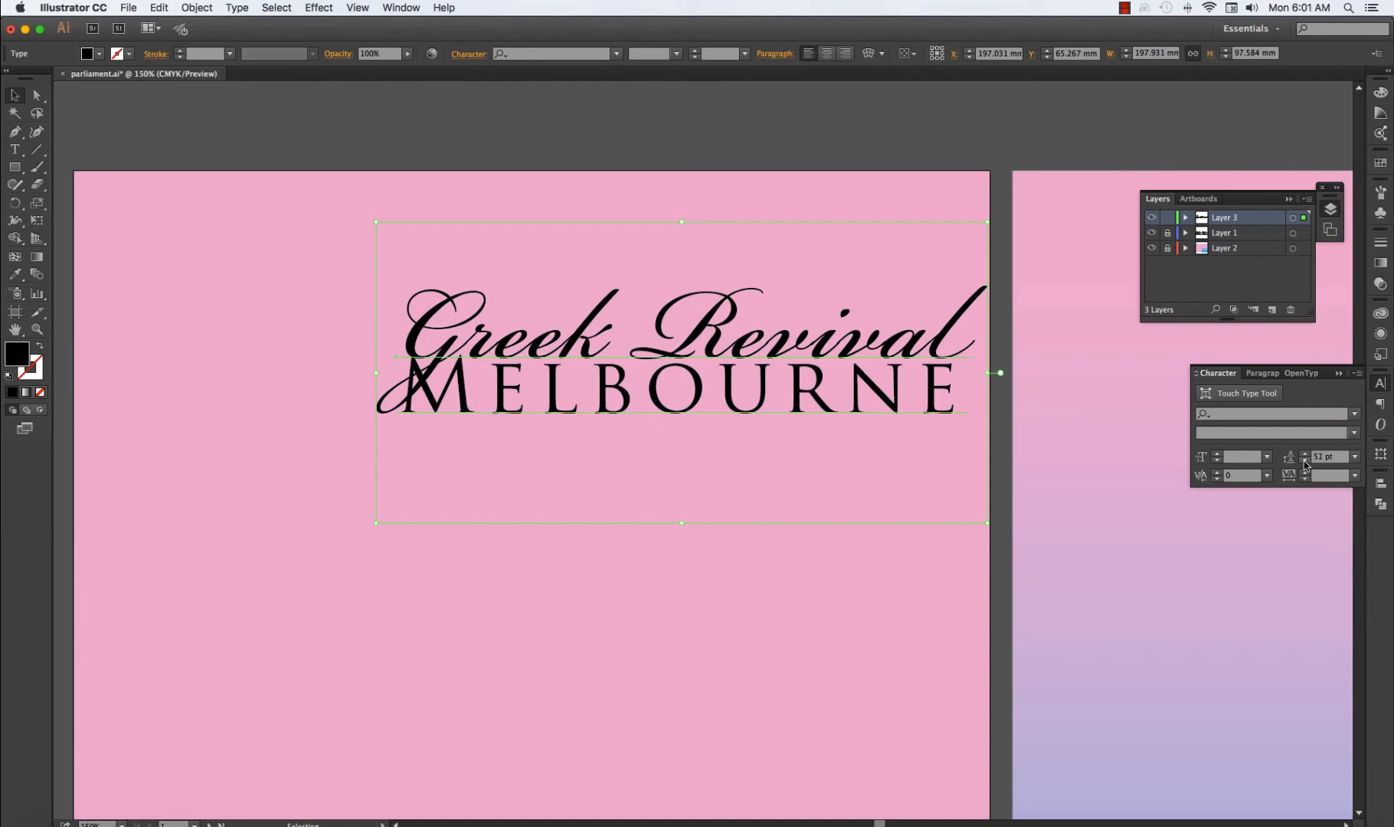
pyautogui.click(1306, 464)
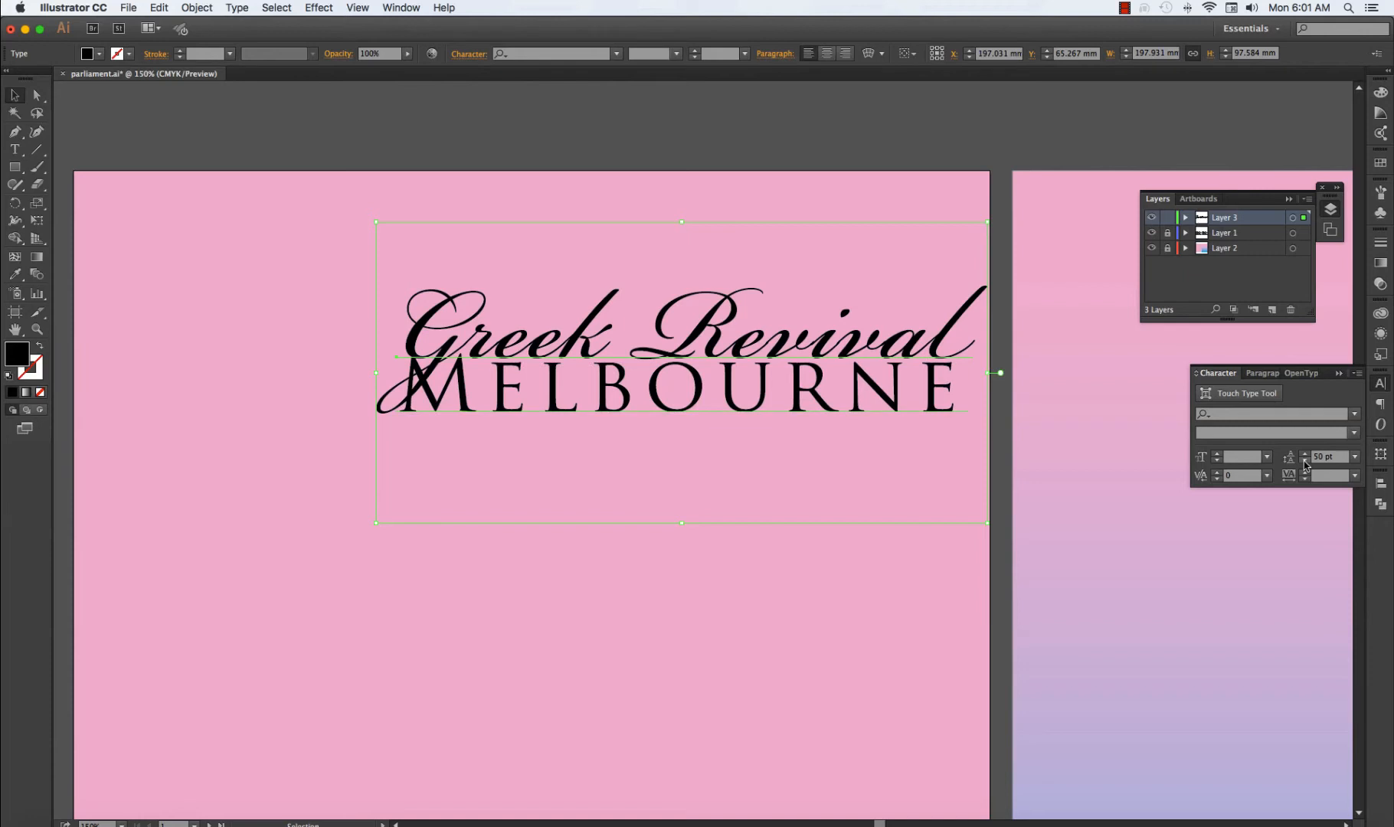
pyautogui.click(117, 234)
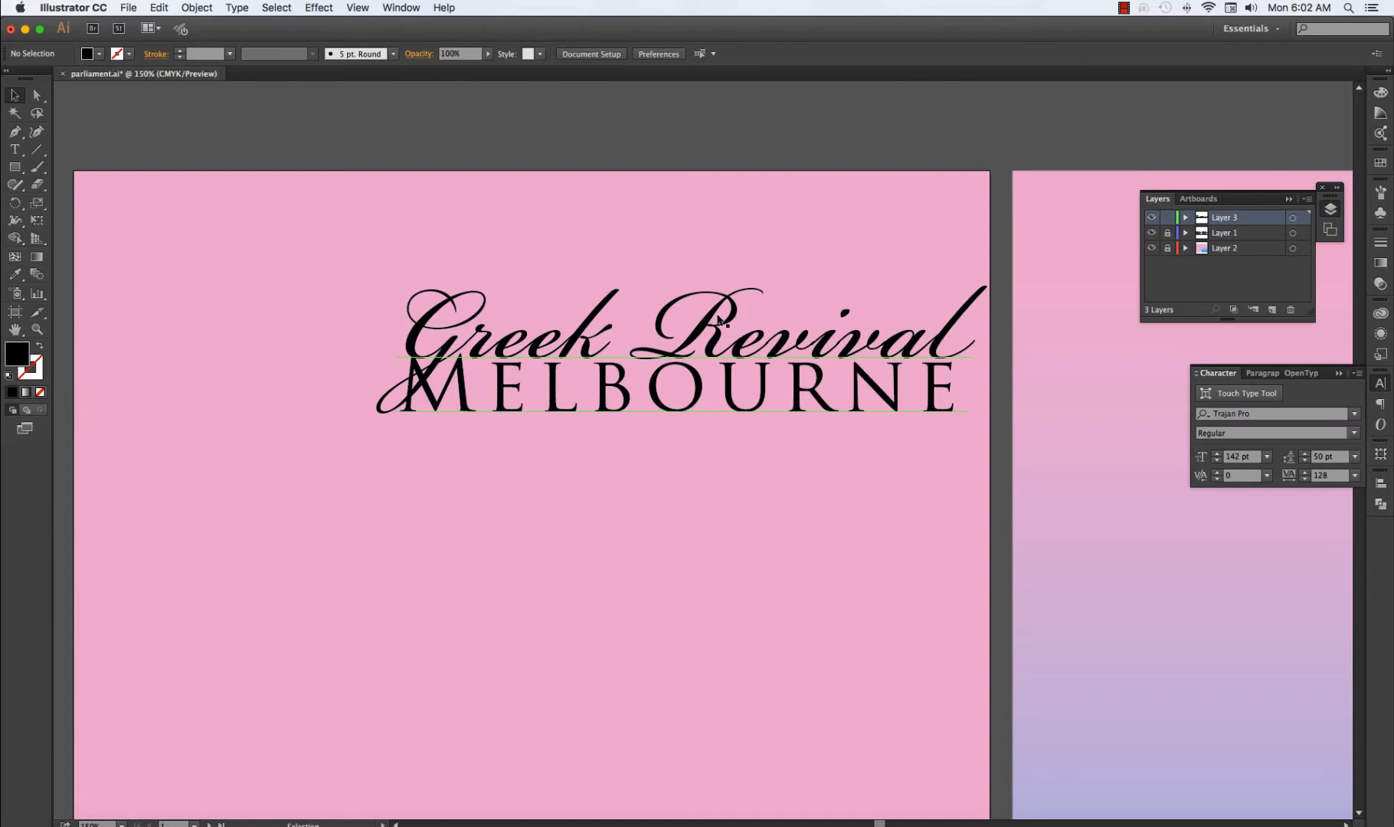
# Recolour the "Melbourne" line dark grey using a Color Guide shade, then leave text editing and deselect the heading.
pyautogui.doubleClick(699, 398)
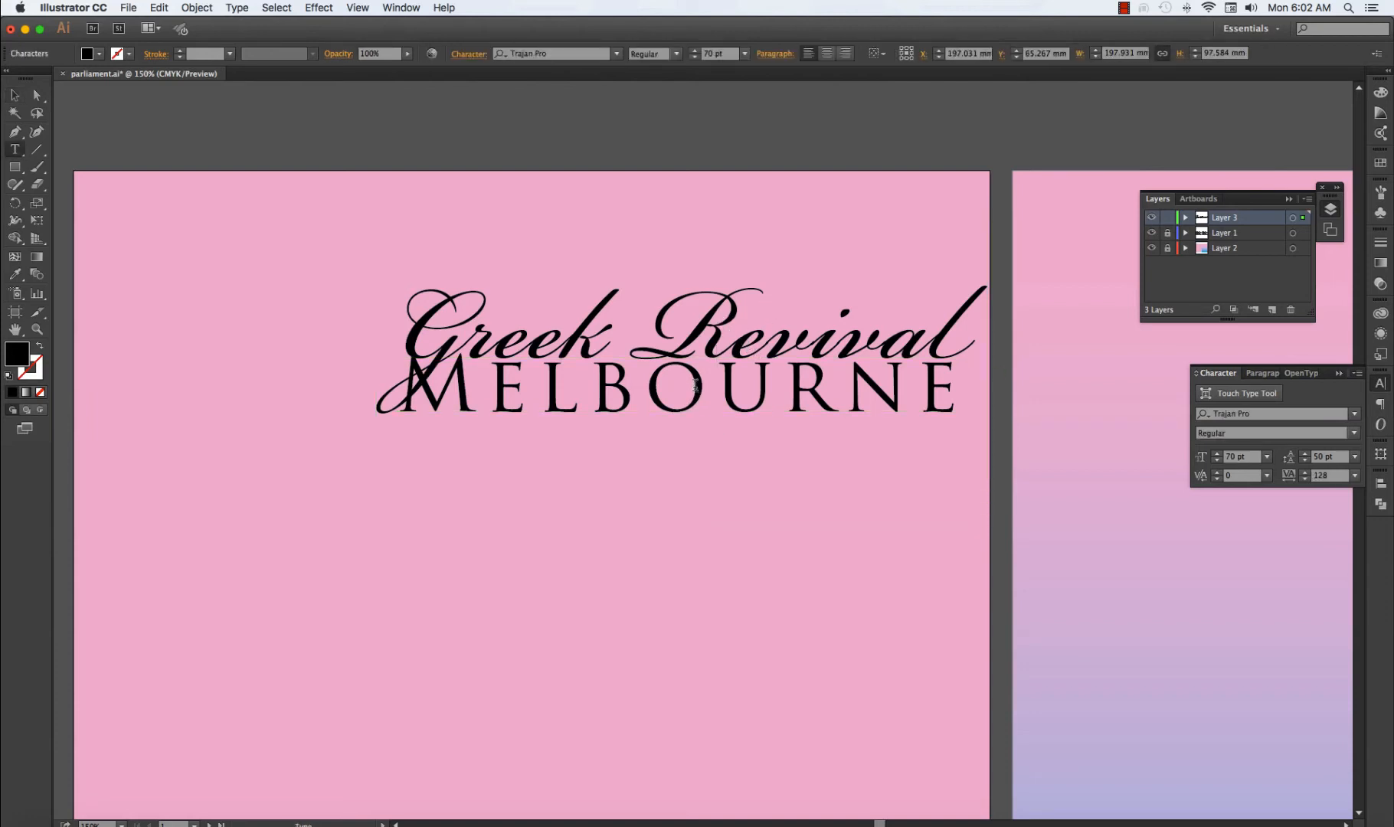
pyautogui.doubleClick(695, 385)
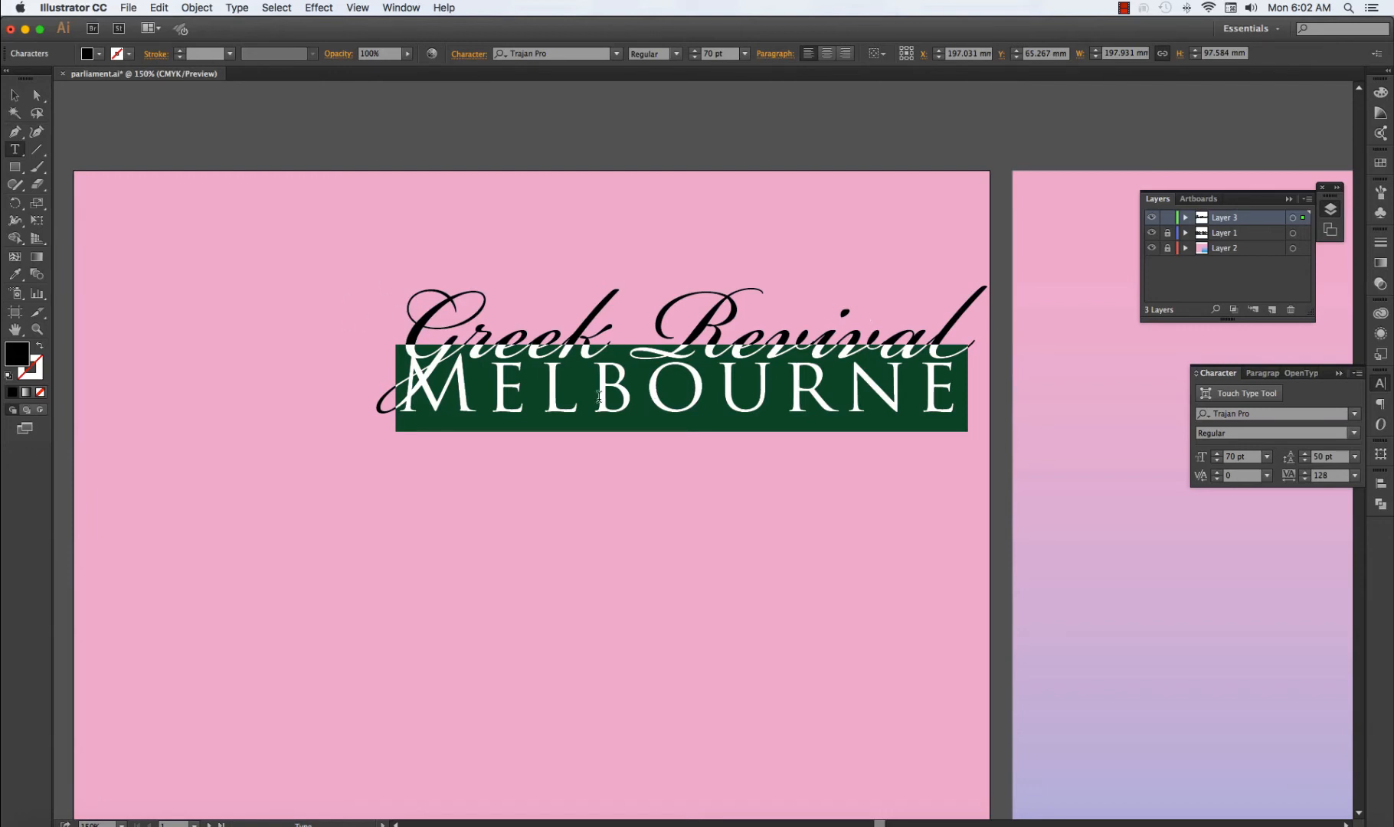
pyautogui.click(1381, 164)
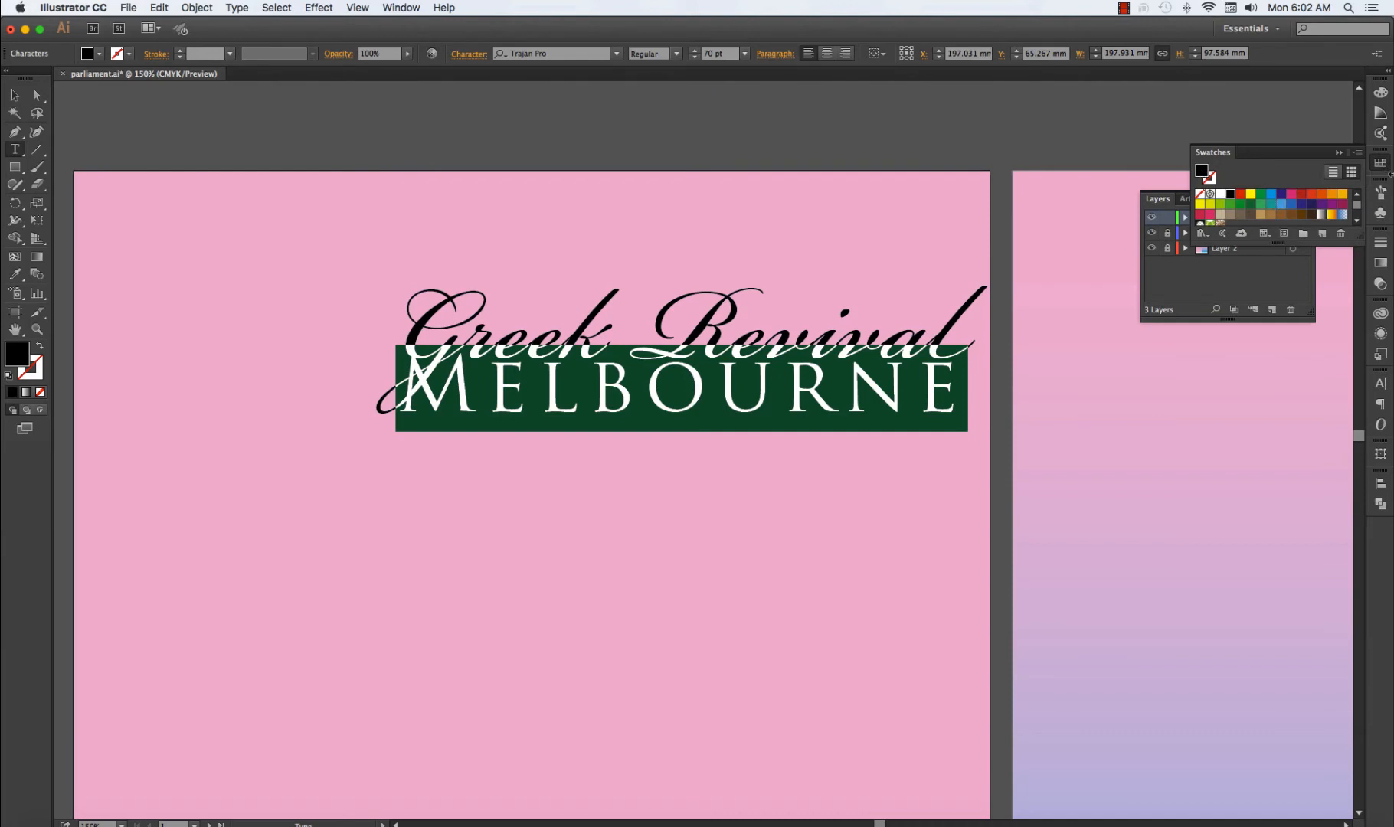
pyautogui.click(1381, 114)
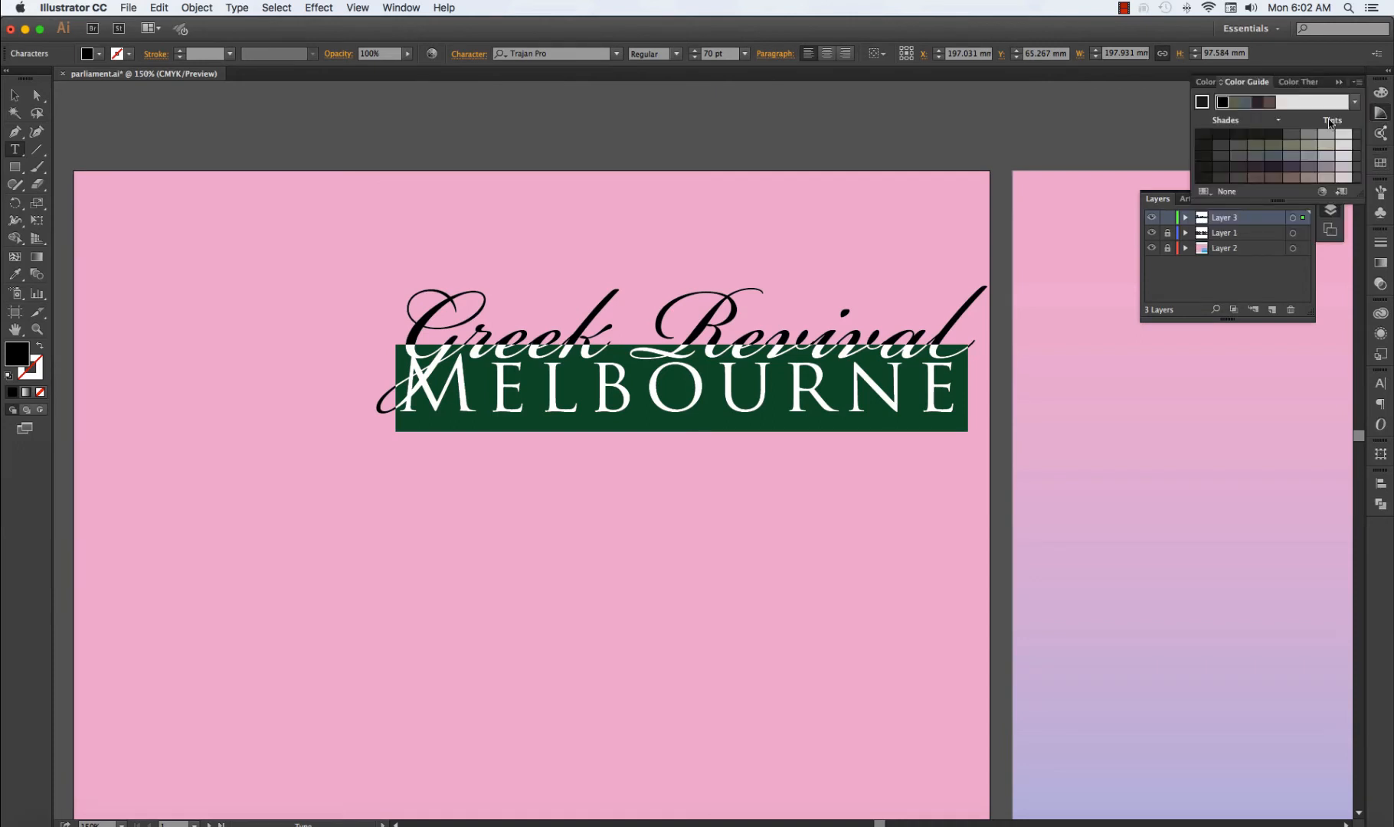
pyautogui.click(1291, 136)
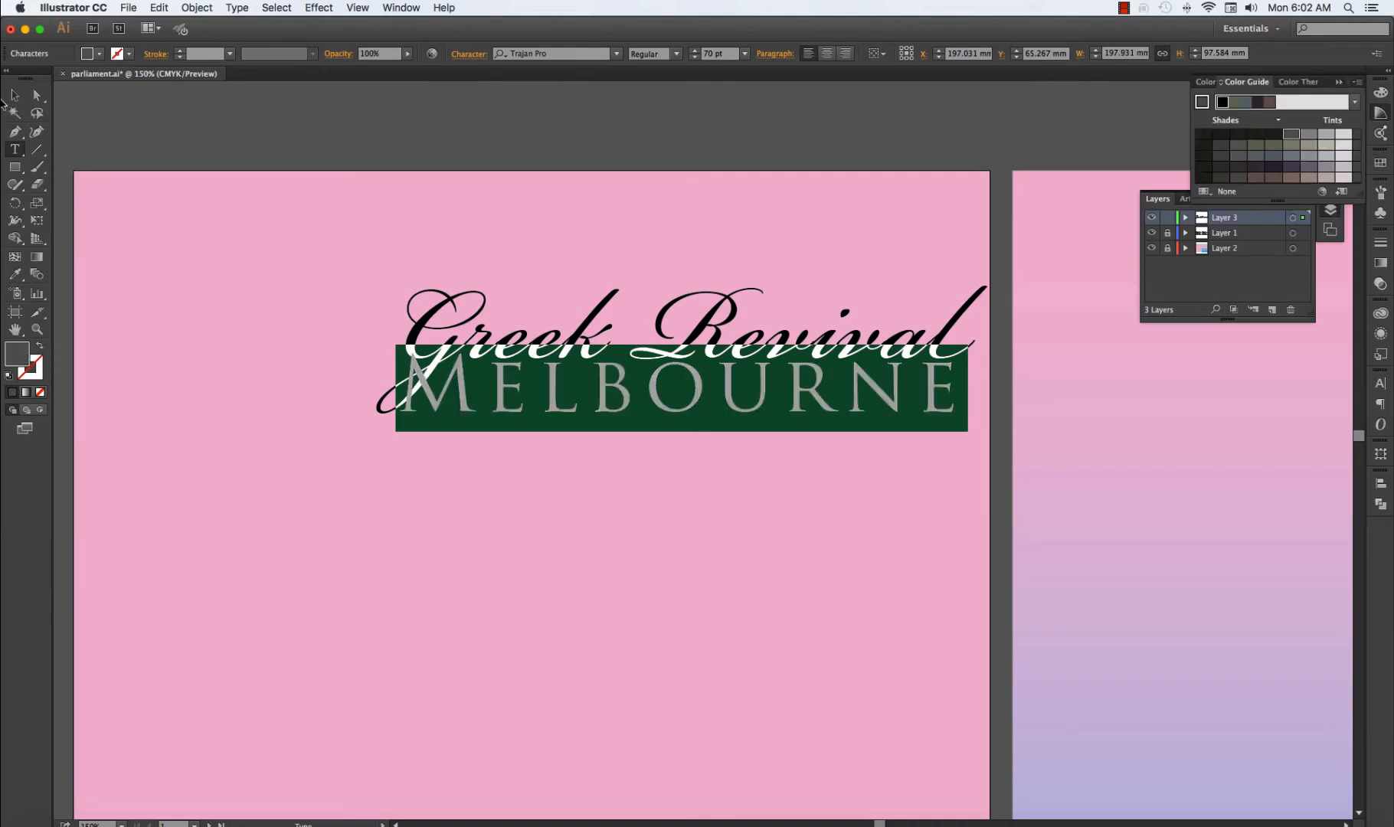
pyautogui.click(14, 96)
pyautogui.click(78, 181)
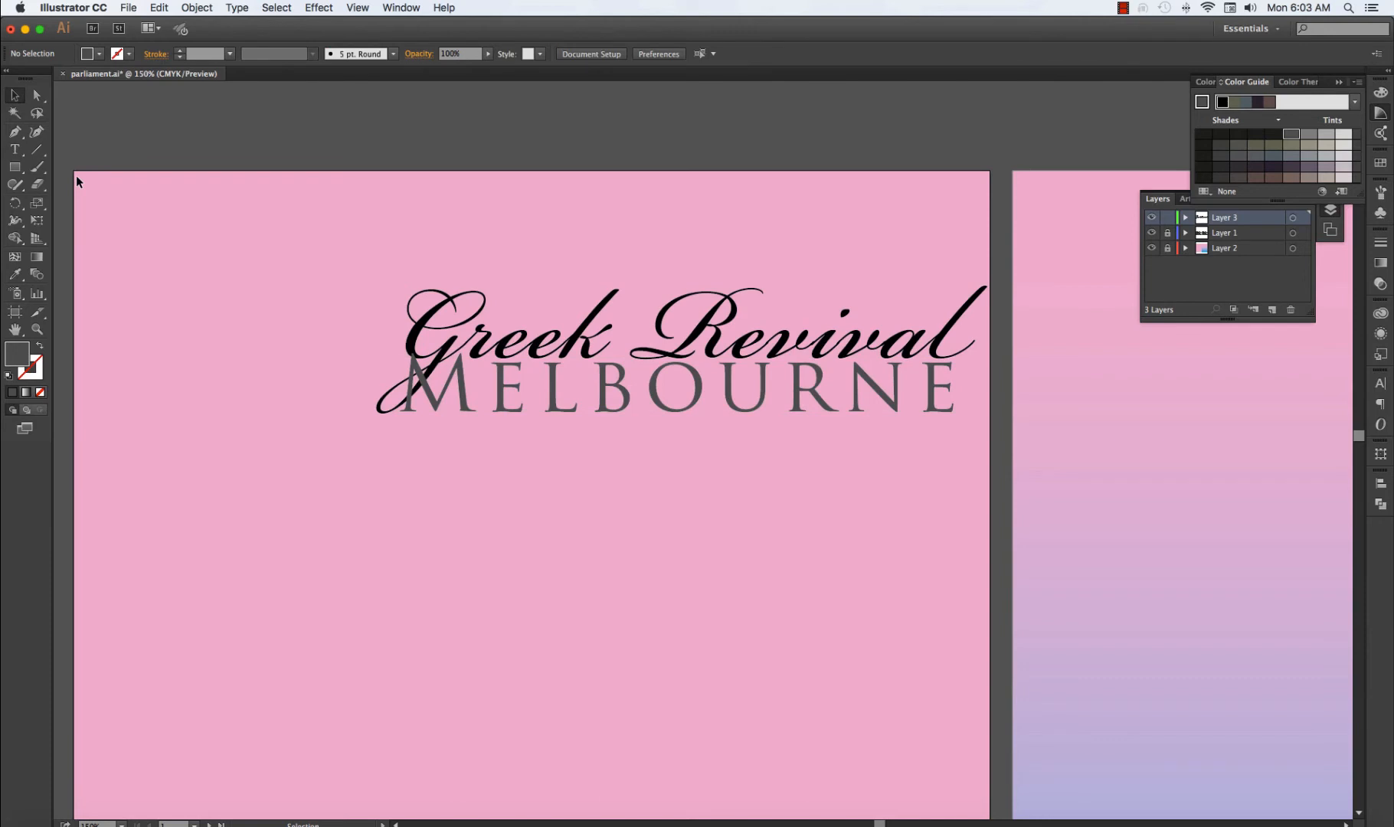
# Fill the "Melbourne" line with the bright blue swatch and deselect the heading.
pyautogui.tripleClick(629, 365)
pyautogui.click(1380, 163)
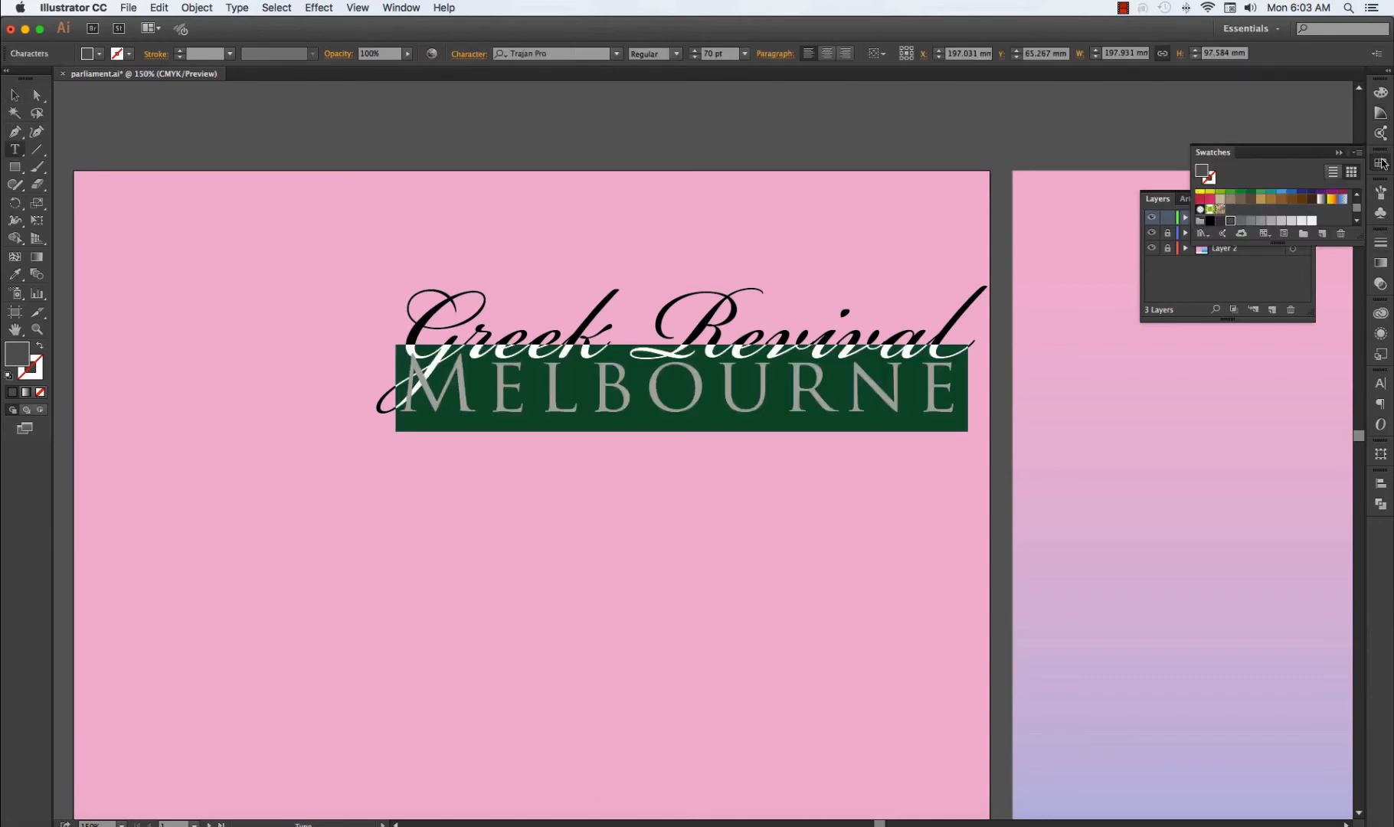
pyautogui.scroll(3, 1283, 199)
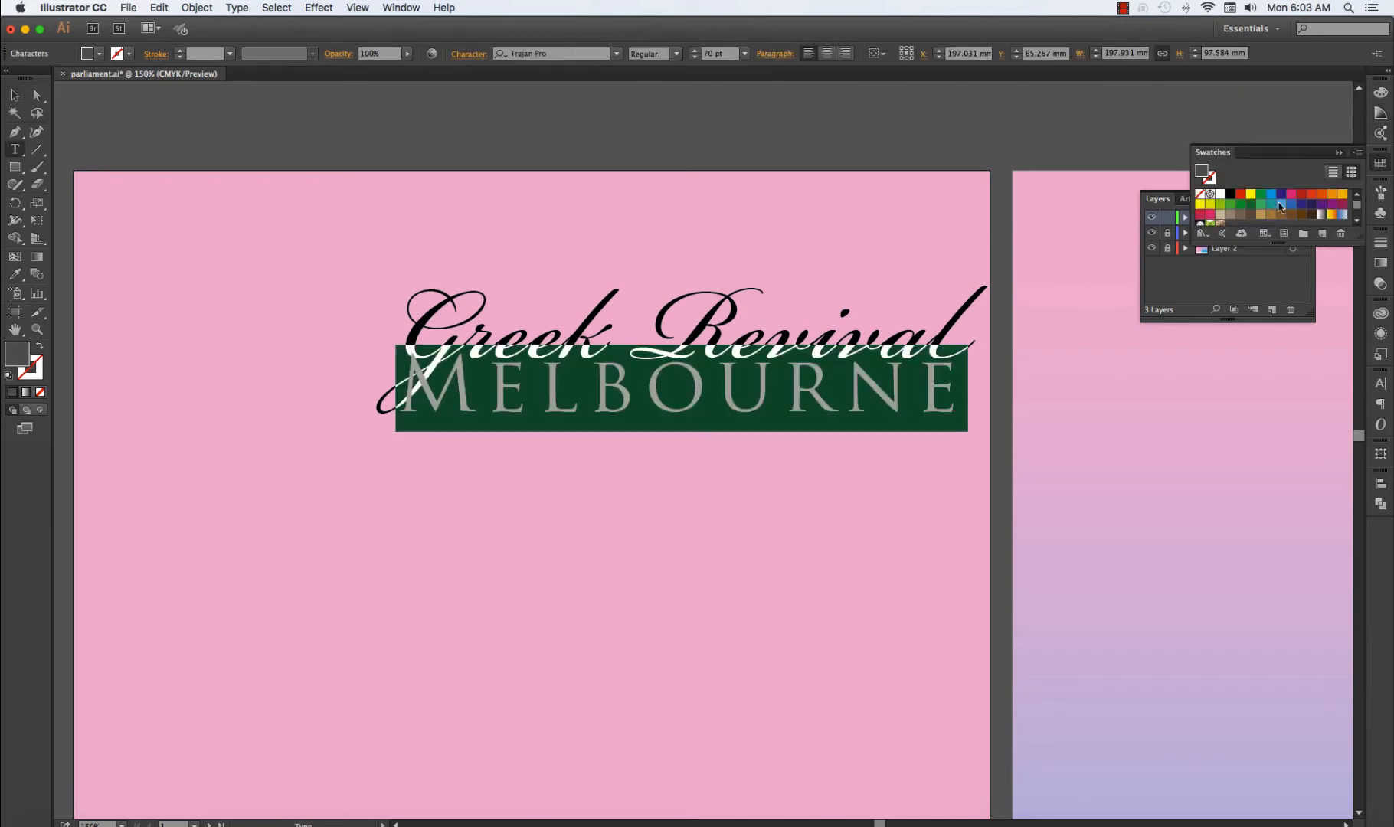
pyautogui.click(1271, 195)
pyautogui.click(14, 95)
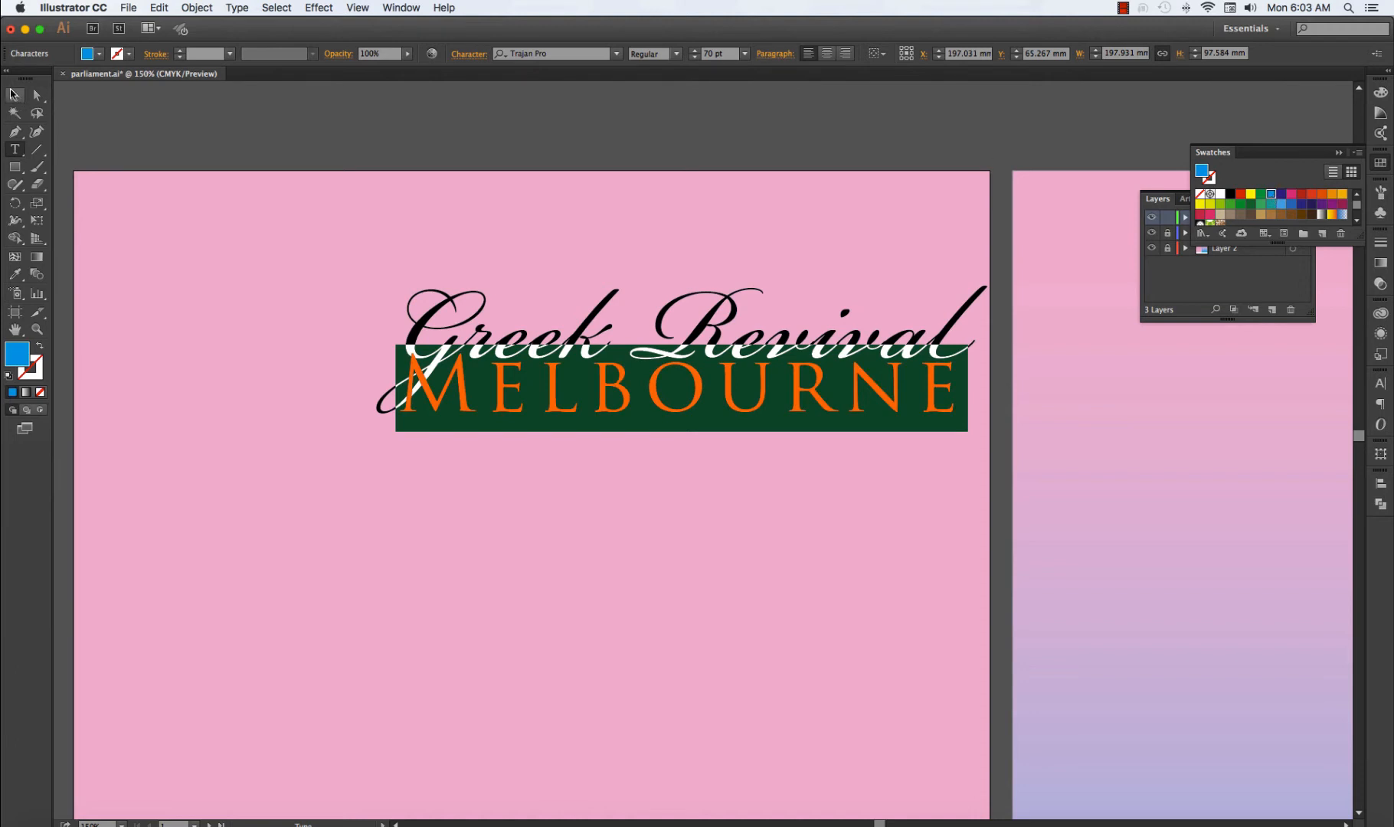
pyautogui.click(101, 187)
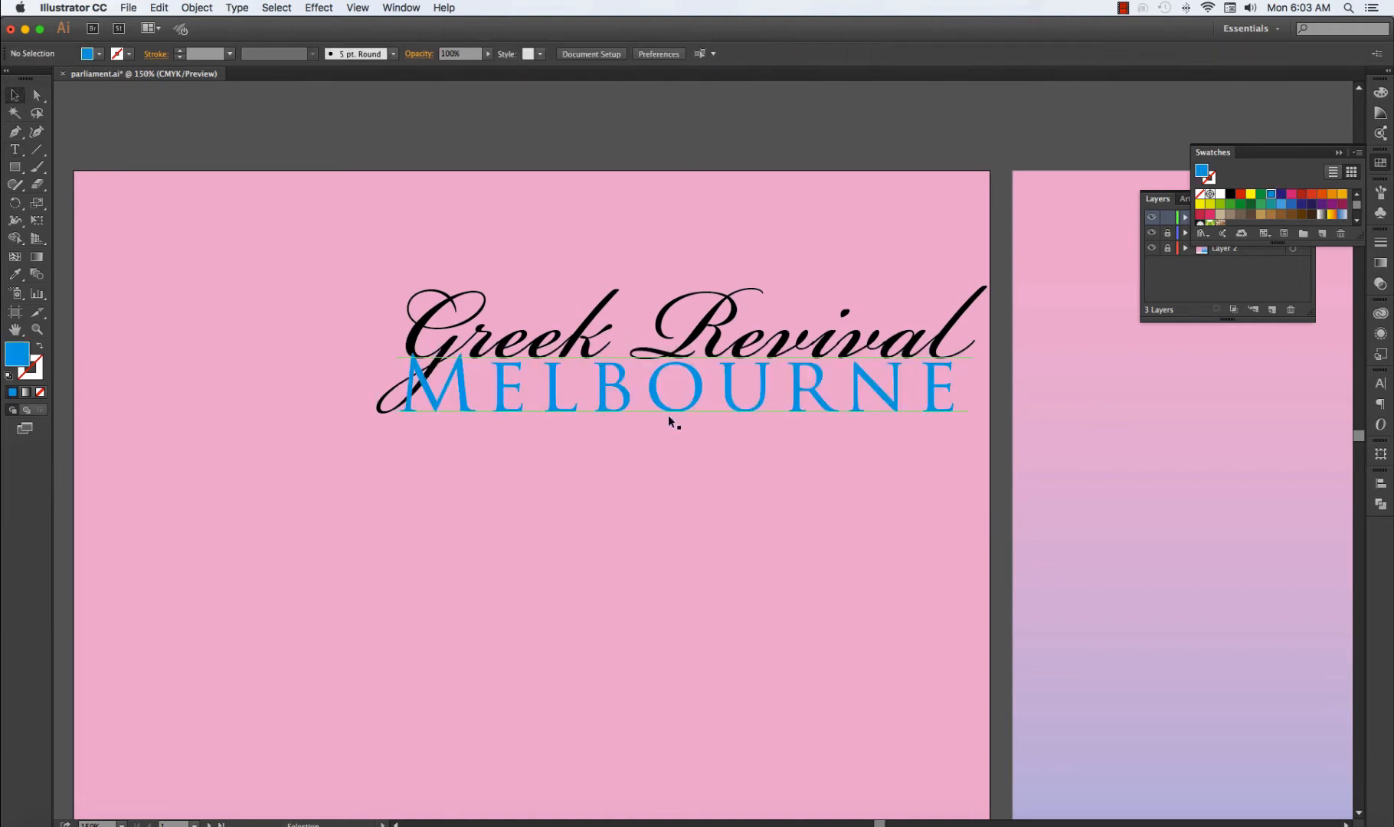
# Shift the heading slightly left and down, scale it proportionally to about 162 mm wide, and deselect it.
pyautogui.press('a')
pyautogui.press('super+0')
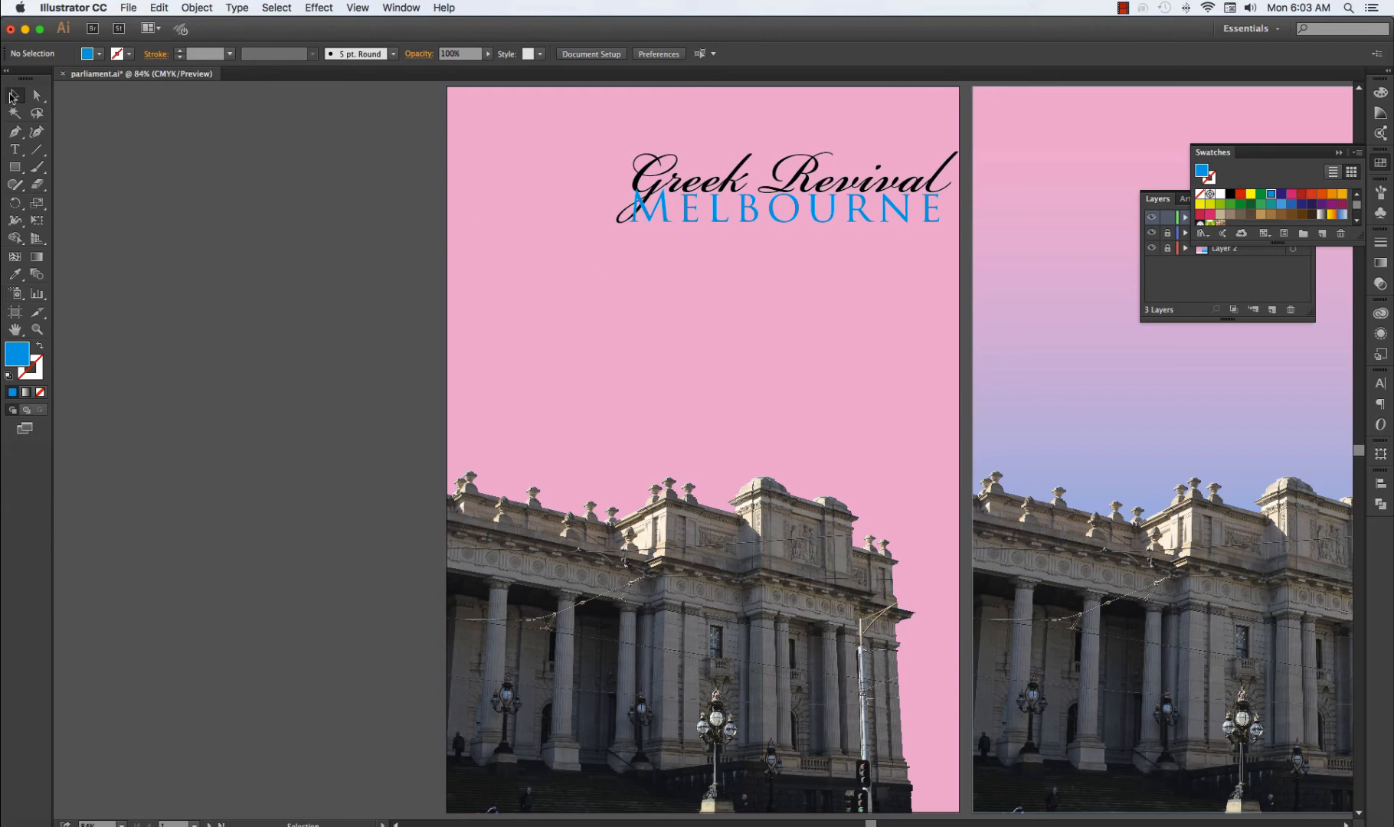
pyautogui.moveTo(765, 218); pyautogui.dragTo(738, 225)
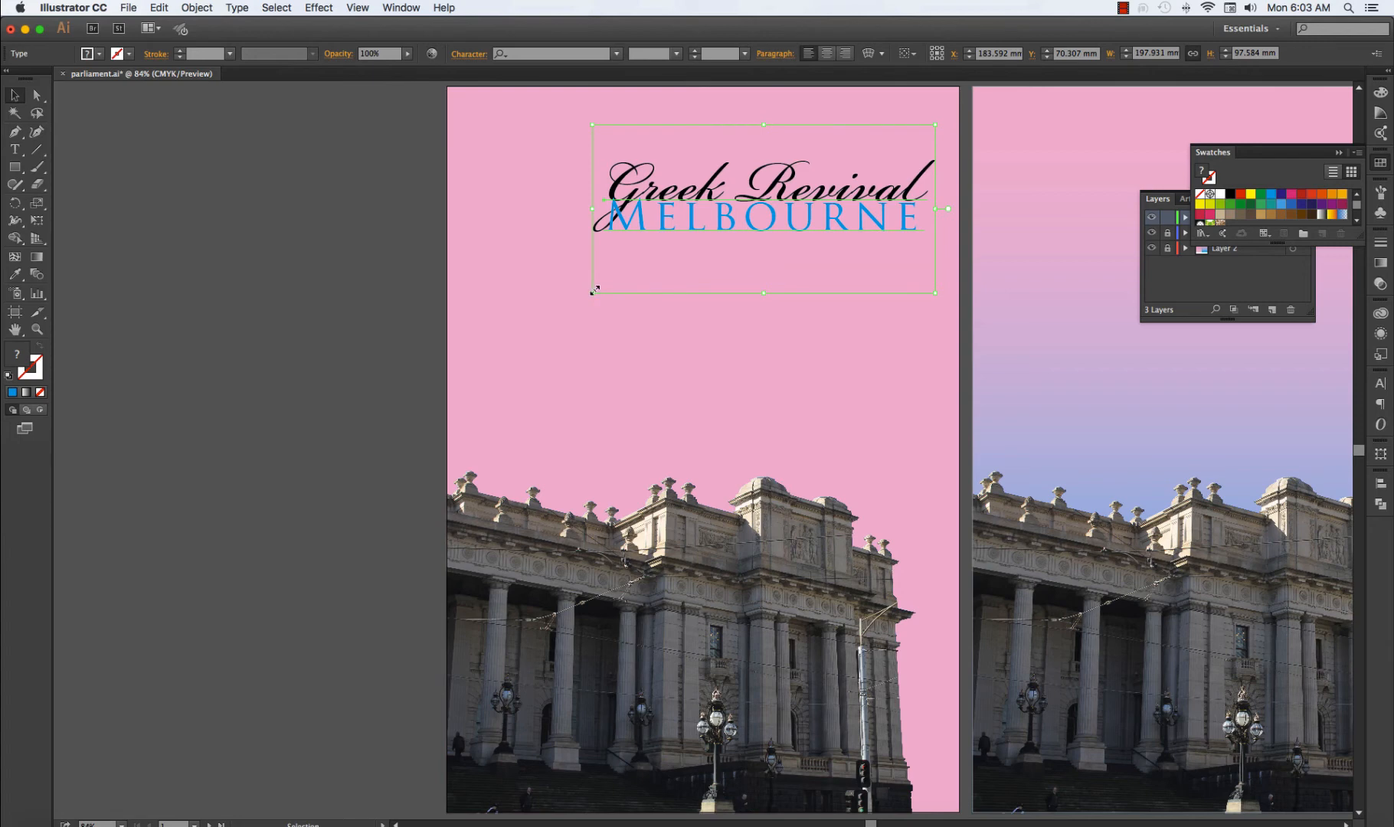
pyautogui.moveTo(594, 290); pyautogui.dragTo(655, 262)
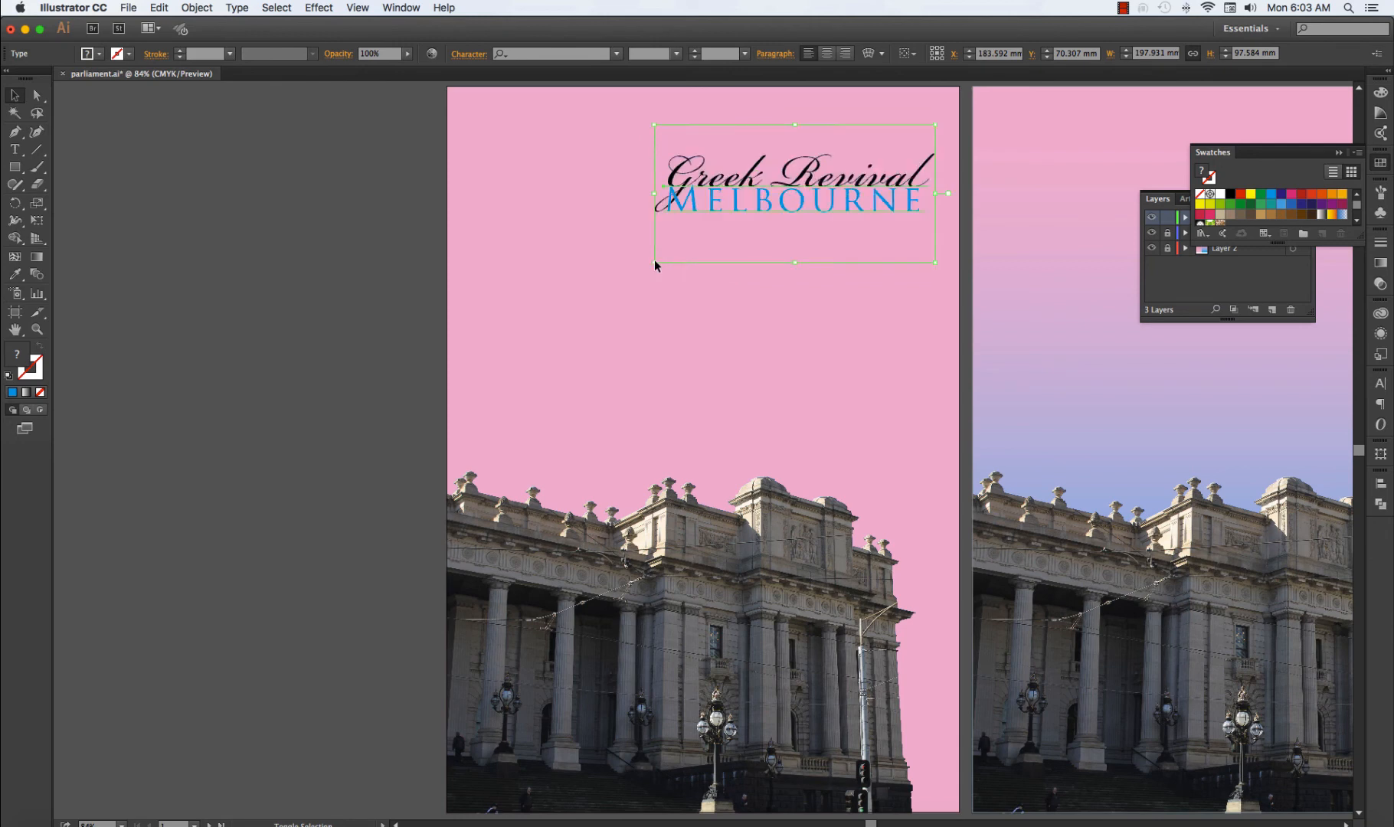
pyautogui.click(584, 278)
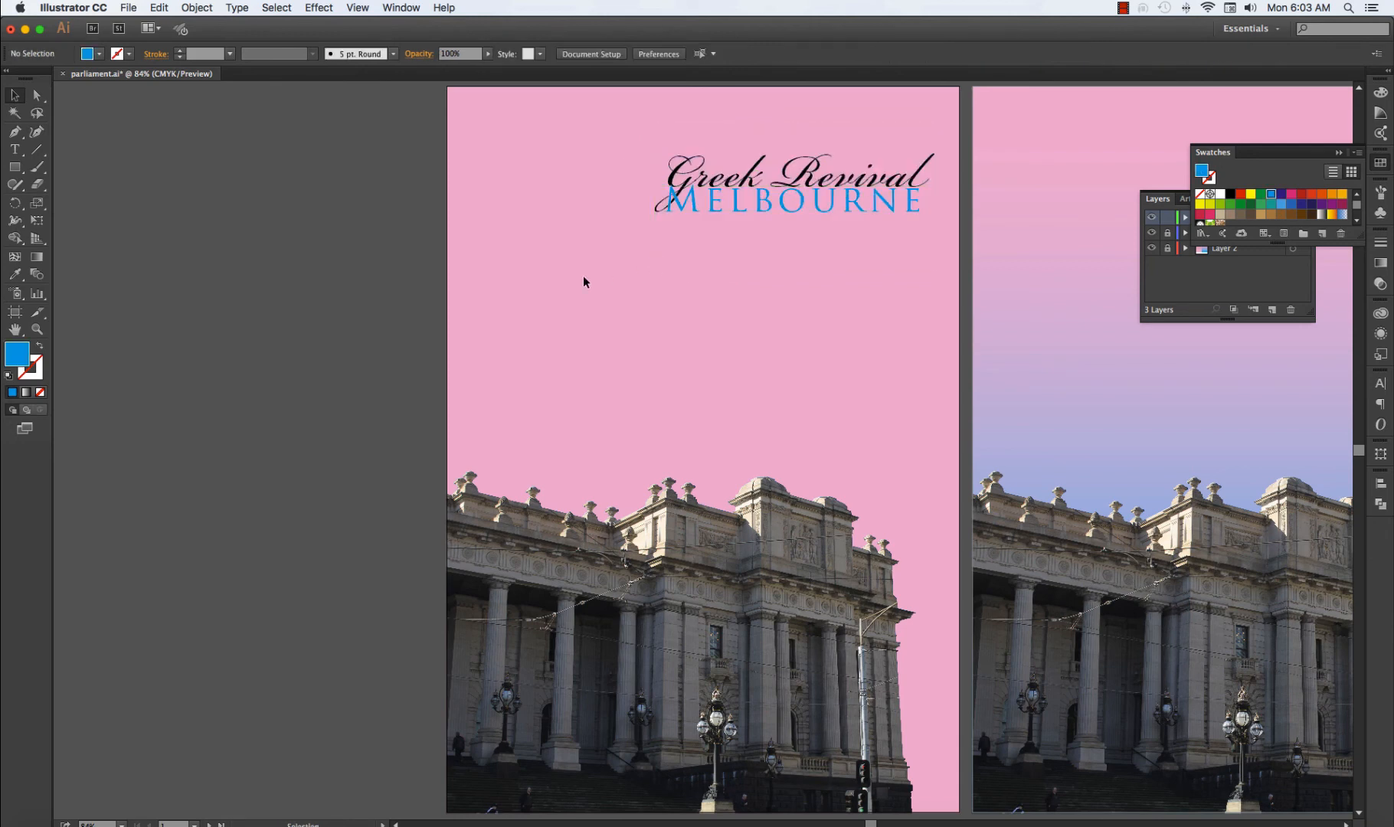
# Set the "Melbourne" line's font style to Trajan Pro Bold.
pyautogui.click(780, 209)
pyautogui.doubleClick(781, 207)
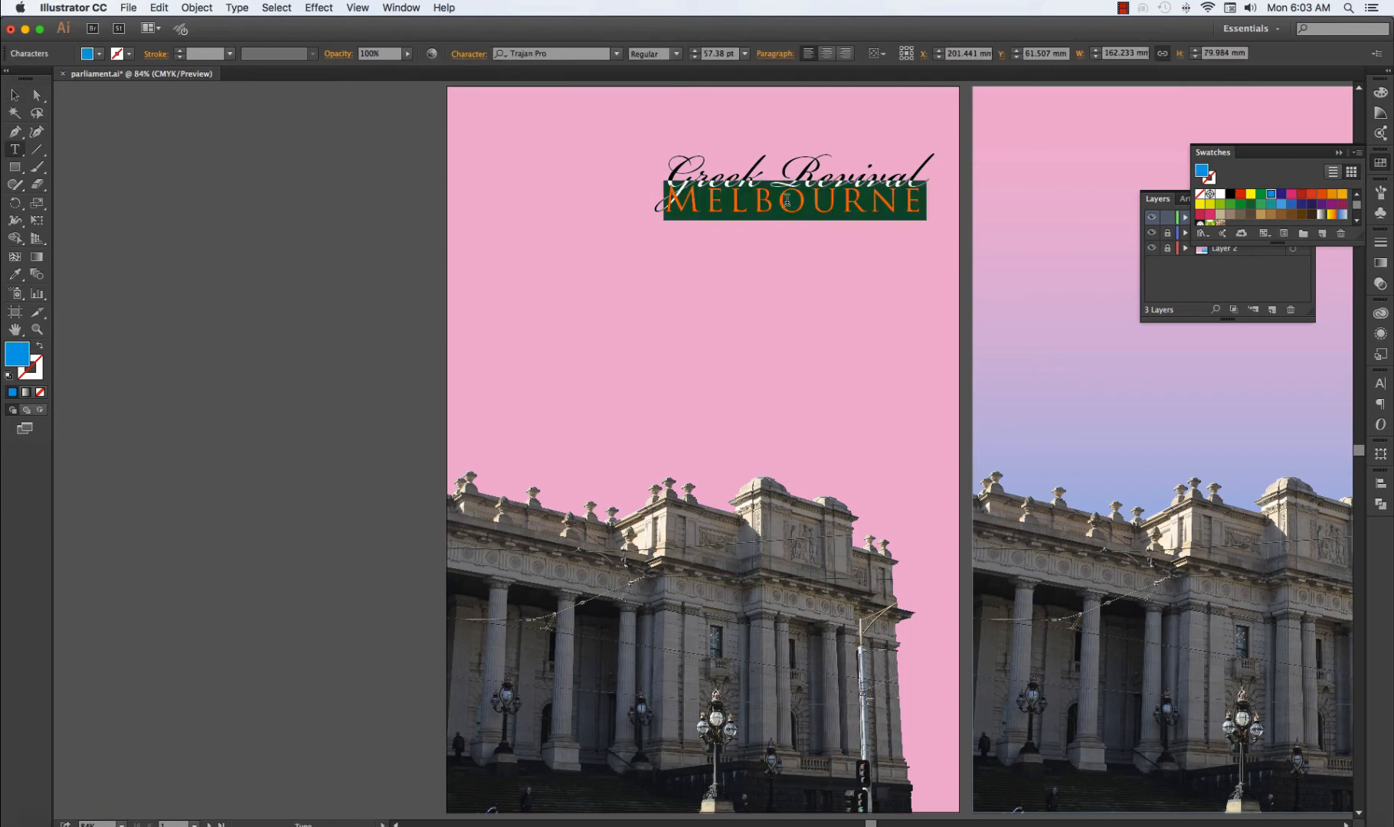
pyautogui.click(1381, 384)
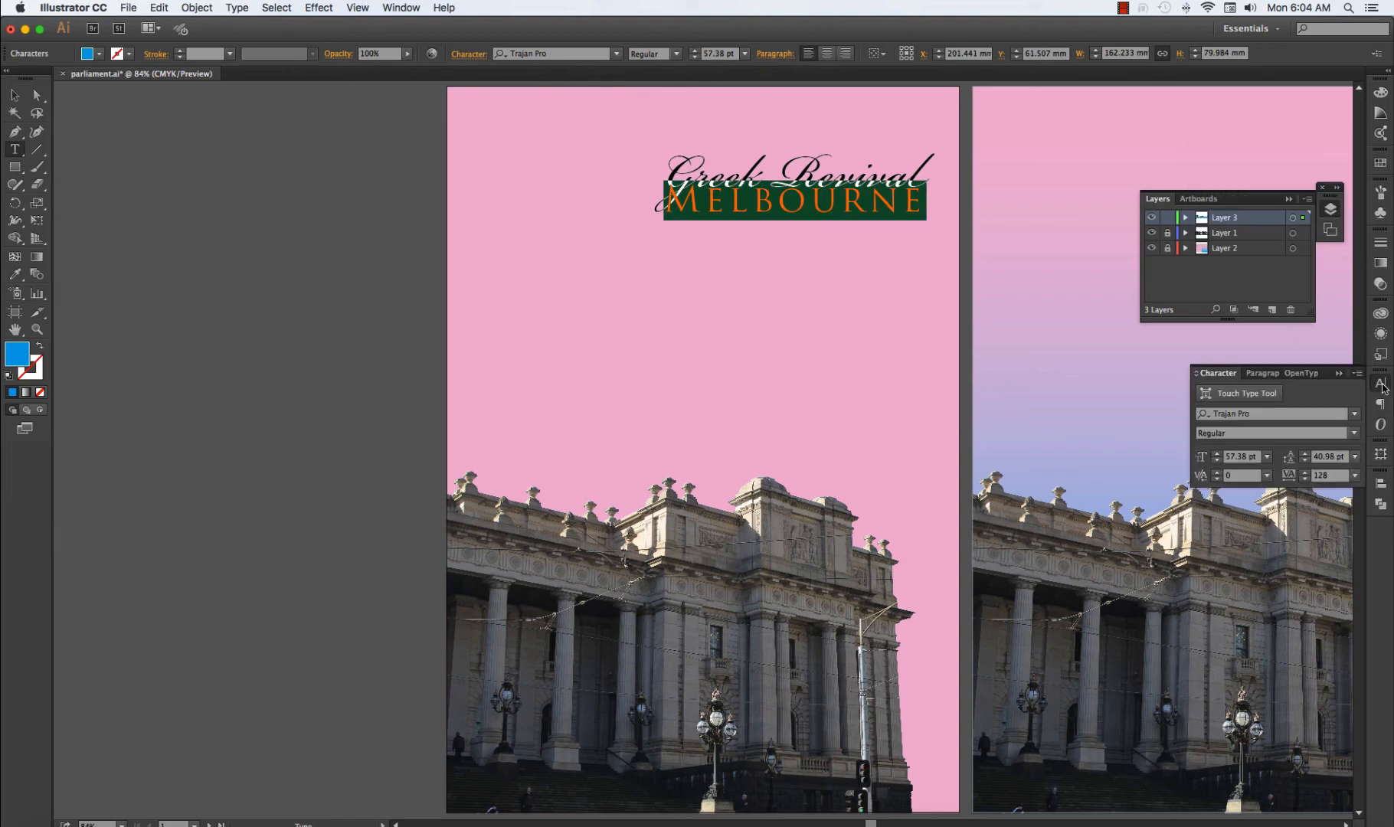
pyautogui.click(1353, 434)
pyautogui.click(1253, 465)
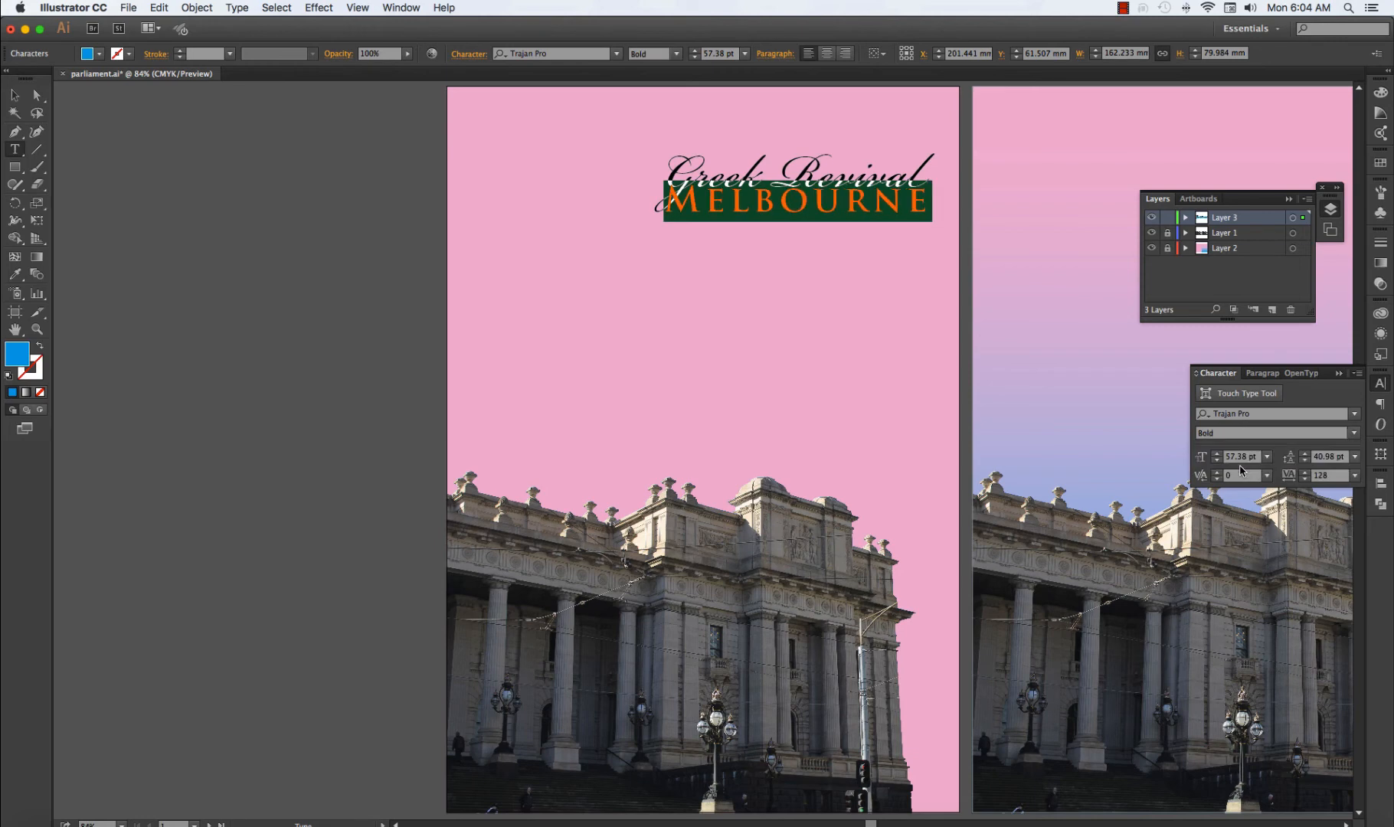
# Try the Bold style on the "Greek Revival" line with the heading moved left, and undo both changes.
pyautogui.click(755, 254)
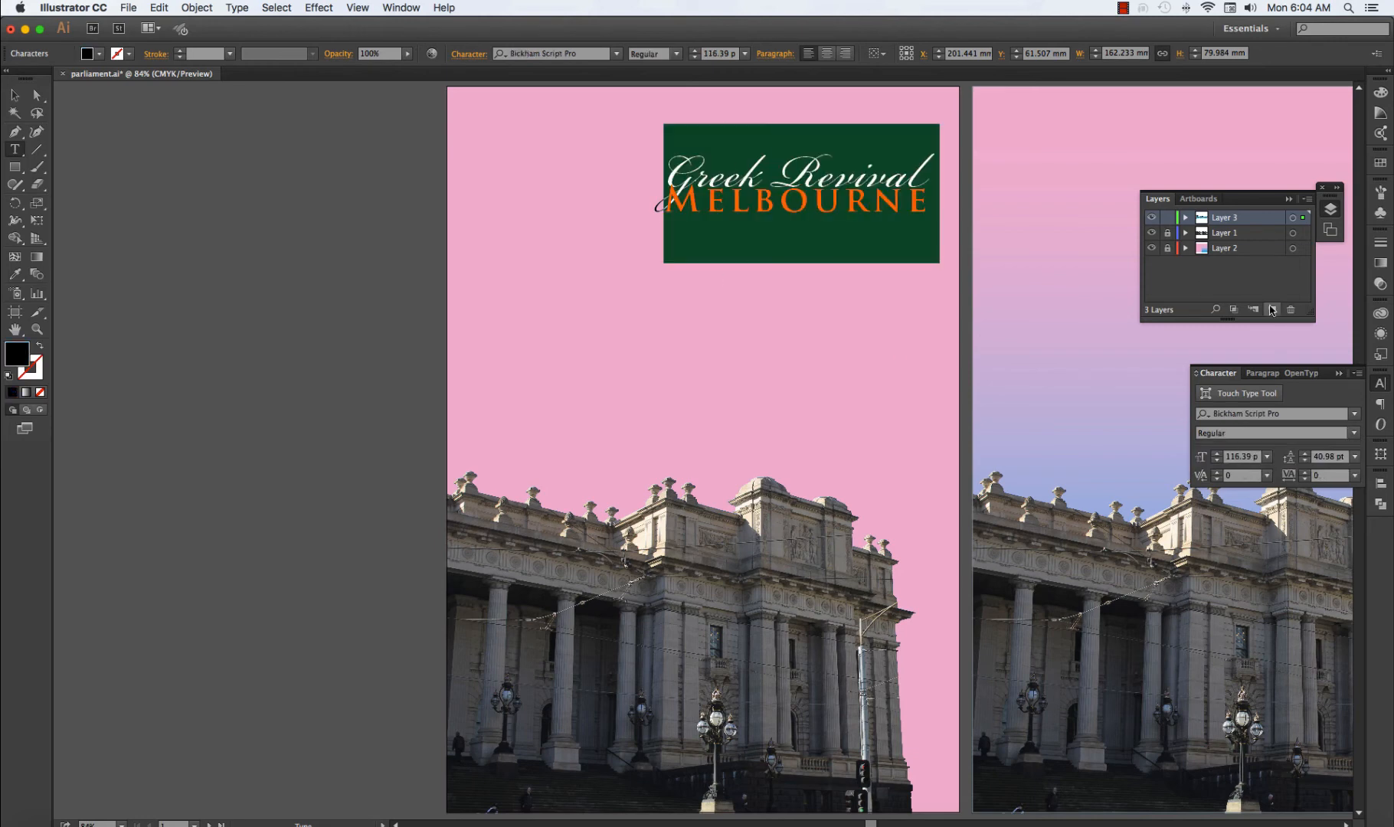
pyautogui.click(1355, 435)
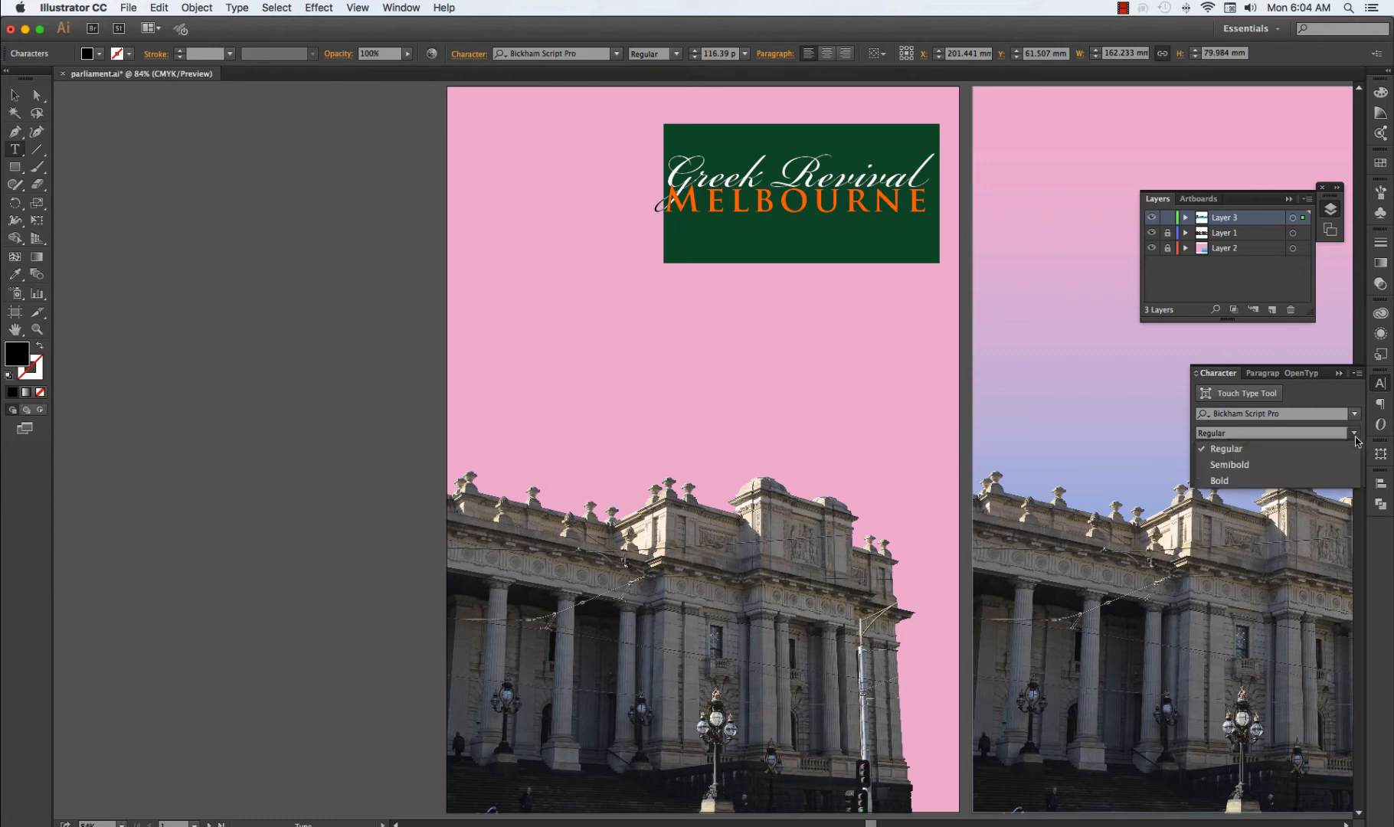
pyautogui.click(1227, 482)
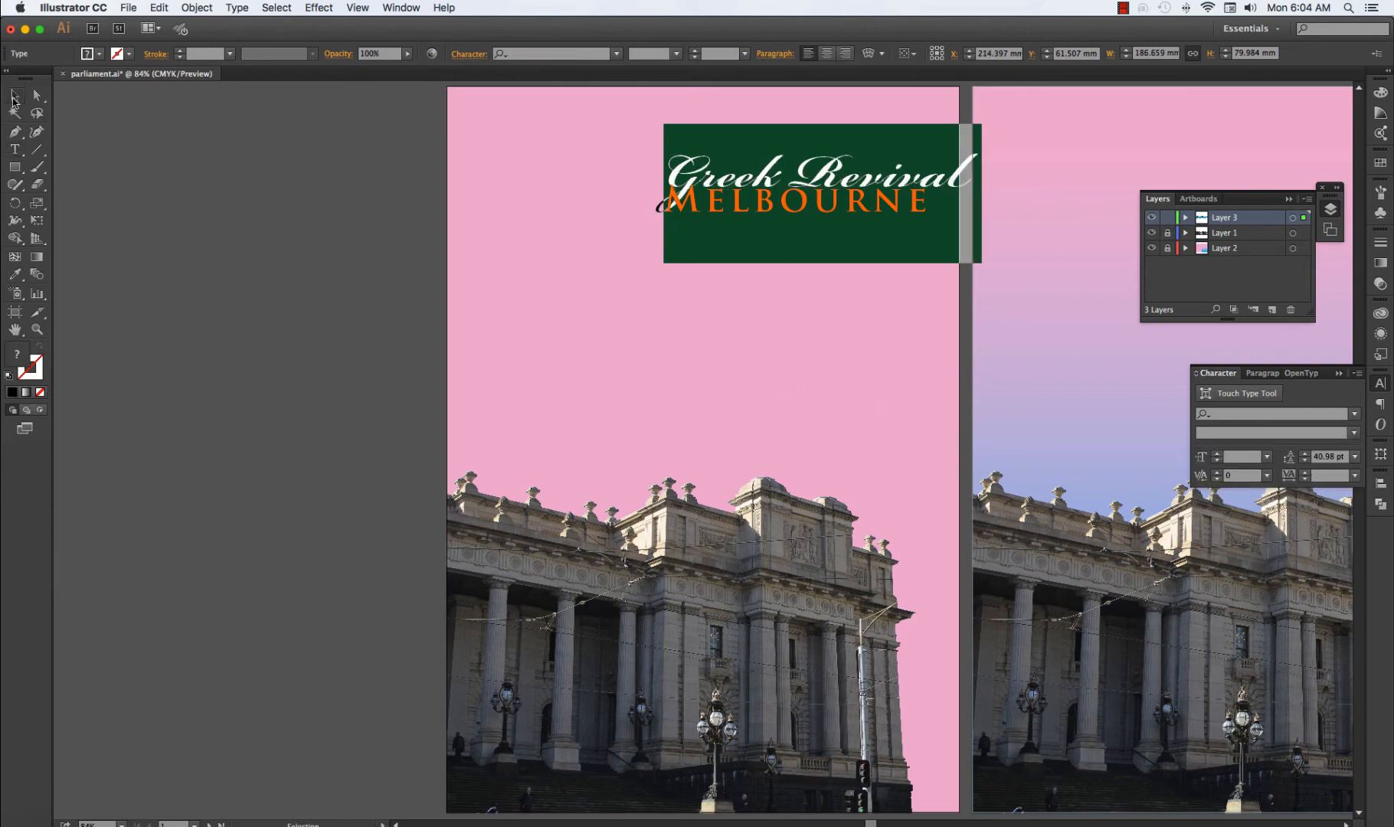
pyautogui.click(14, 95)
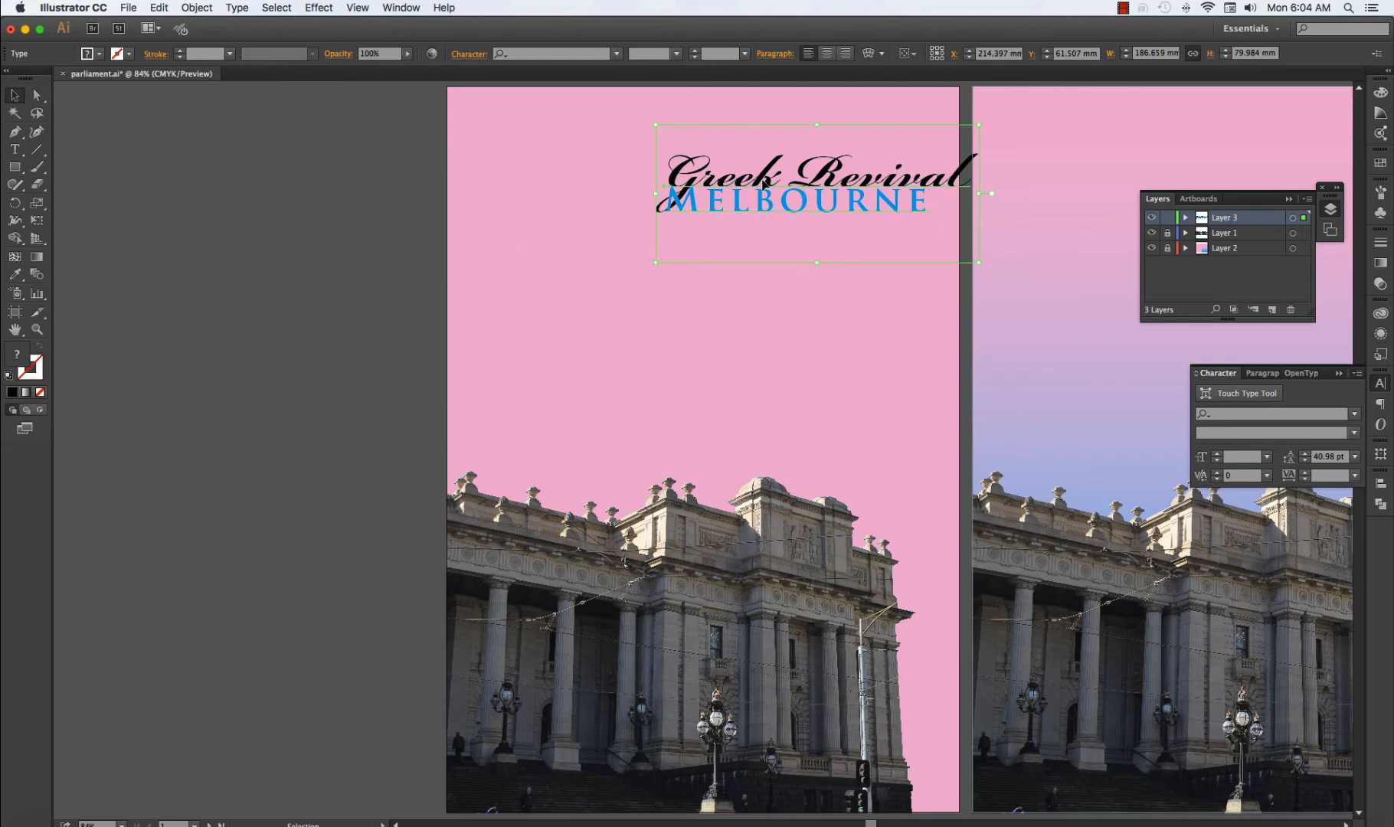
pyautogui.moveTo(764, 184); pyautogui.dragTo(660, 184)
pyautogui.click(724, 303)
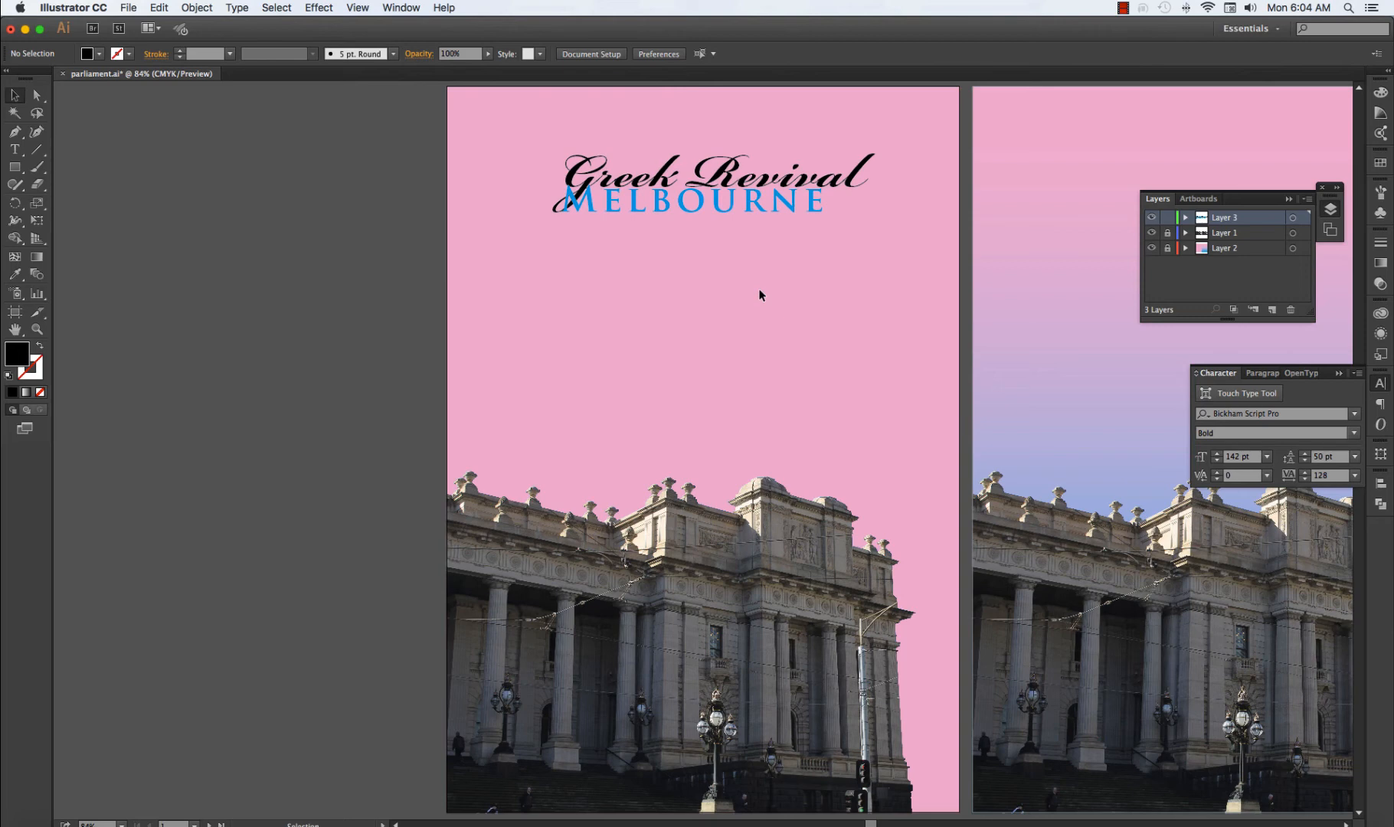
pyautogui.hotkey('ctrl', 'z')
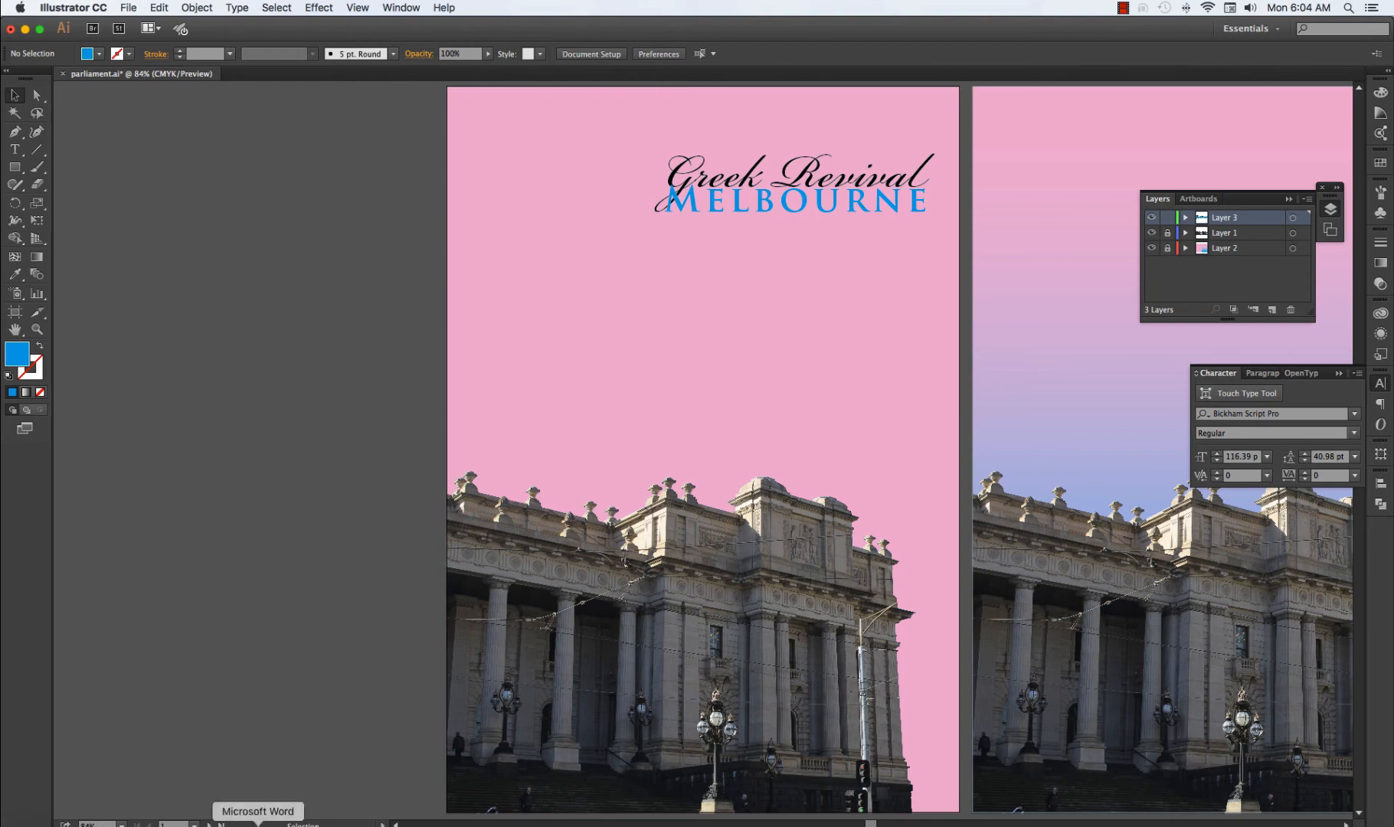
# Switch to Microsoft Word, copy the word list from "grand" to "historicist", and return to Illustrator.
pyautogui.click(258, 821)
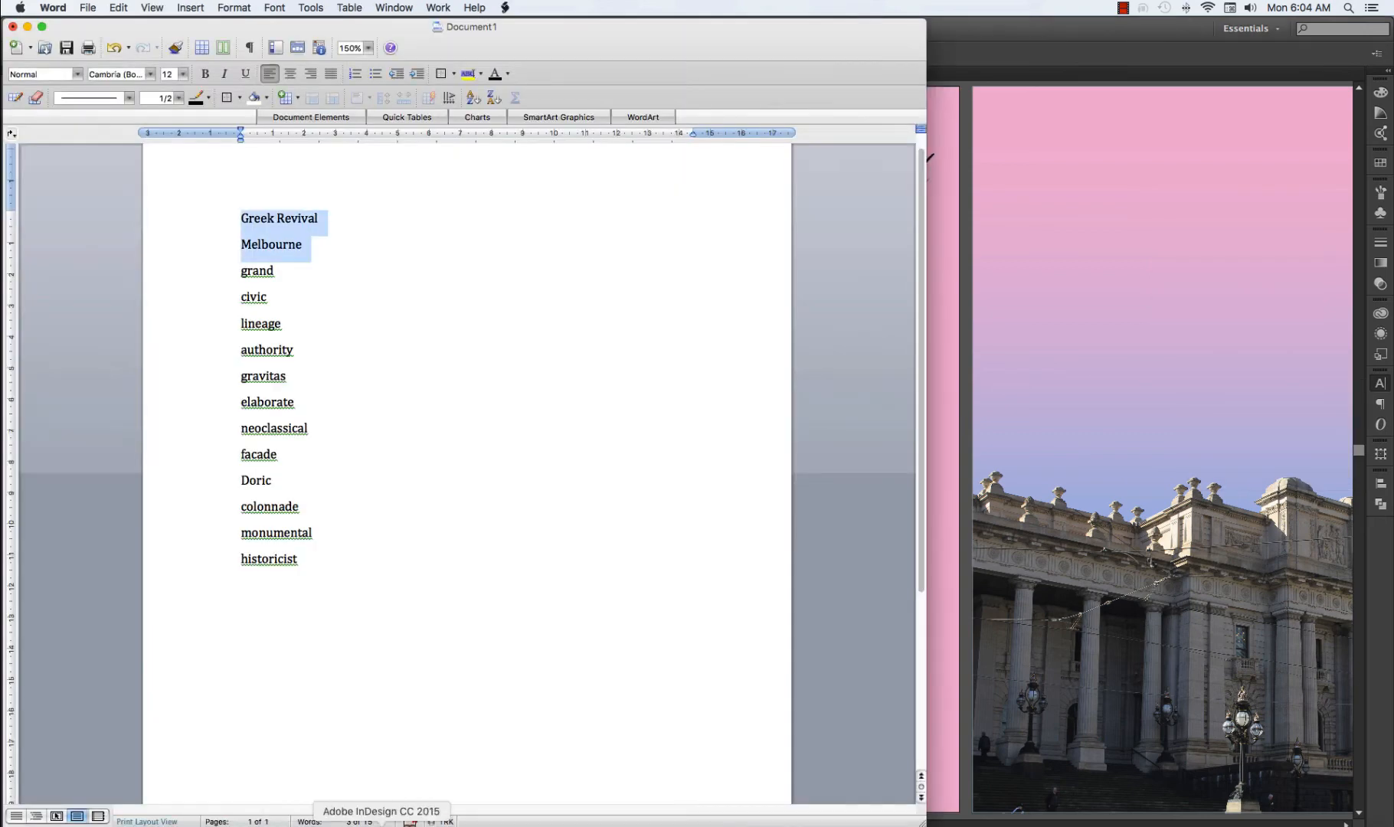
pyautogui.click(337, 561)
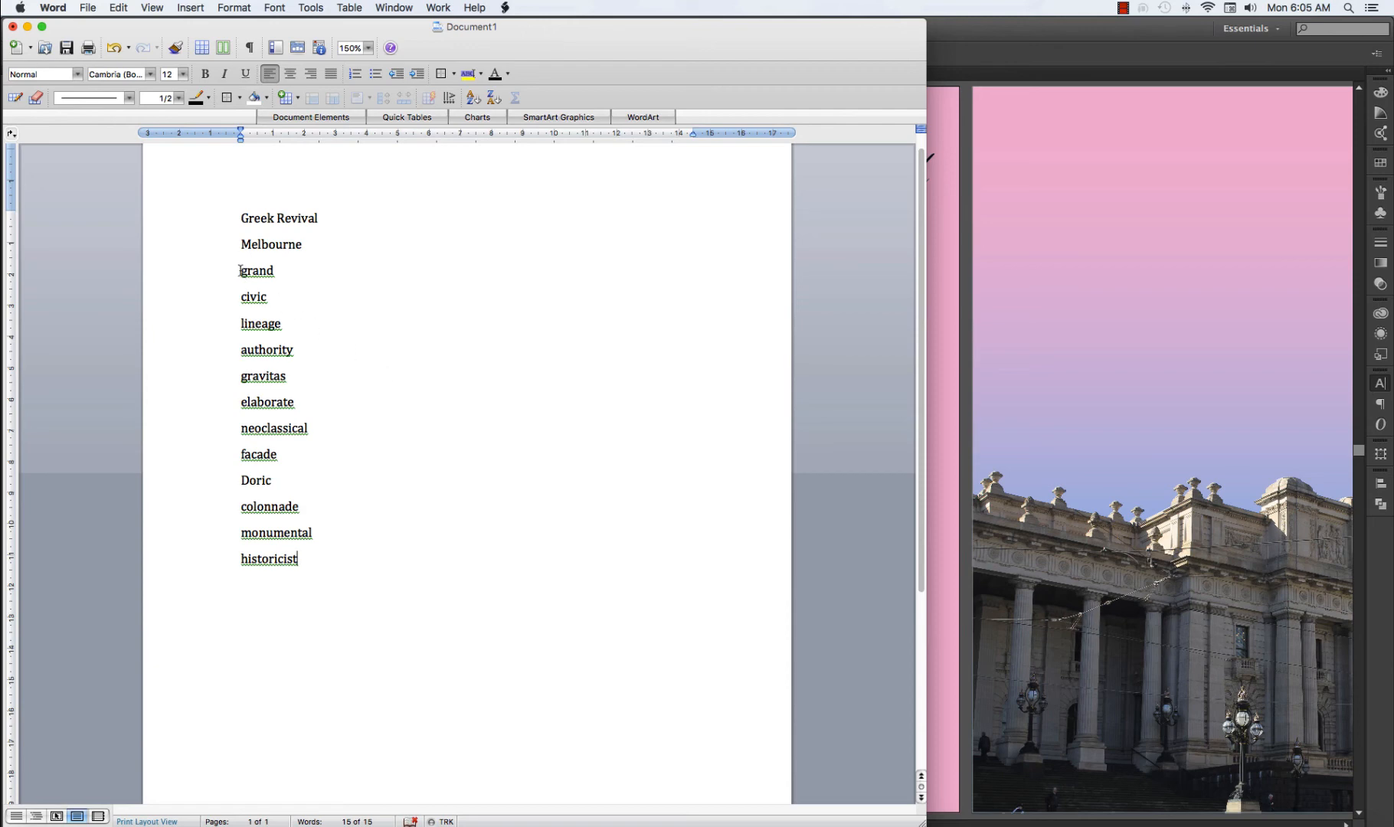
pyautogui.moveTo(241, 270); pyautogui.dragTo(297, 559)
pyautogui.press('super+c')
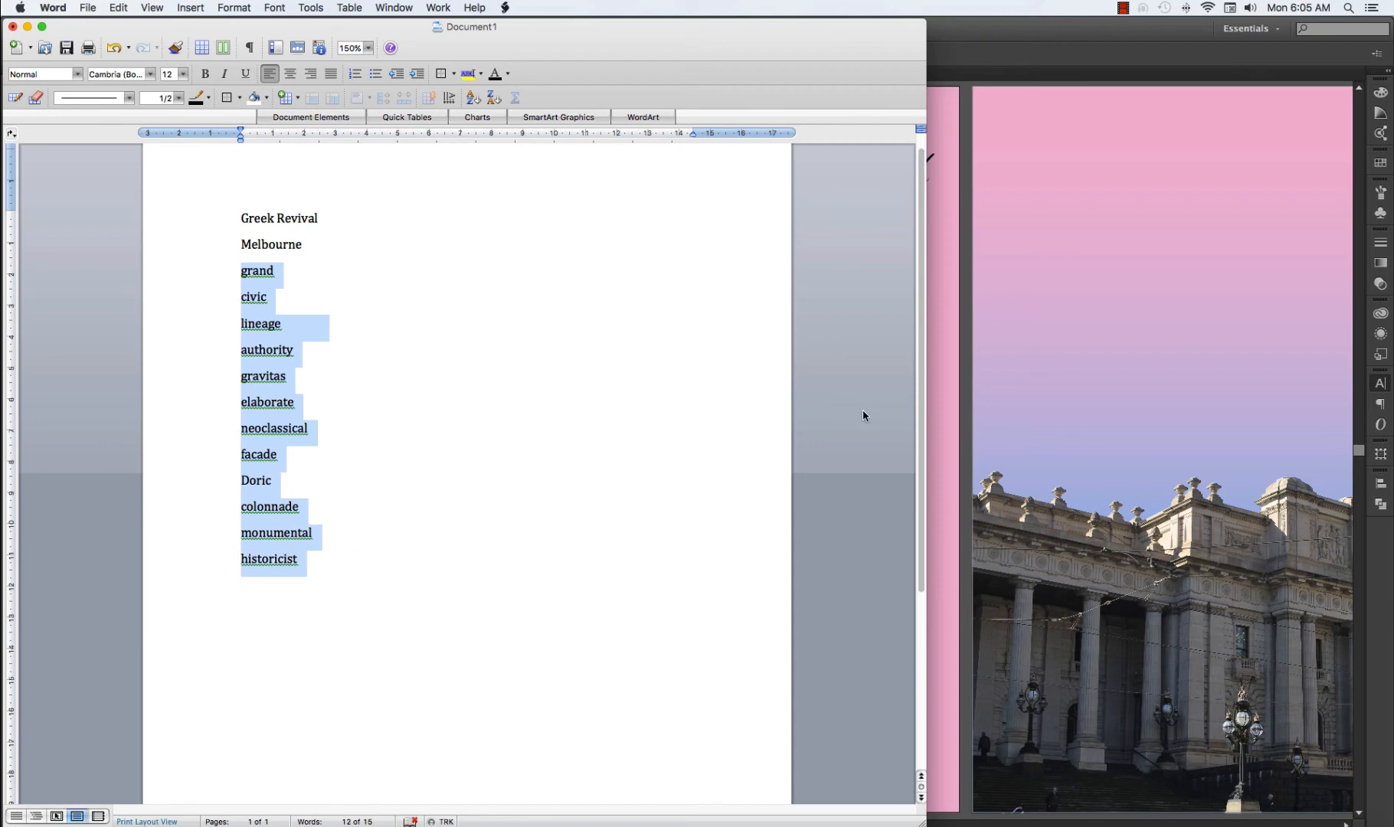
pyautogui.click(954, 339)
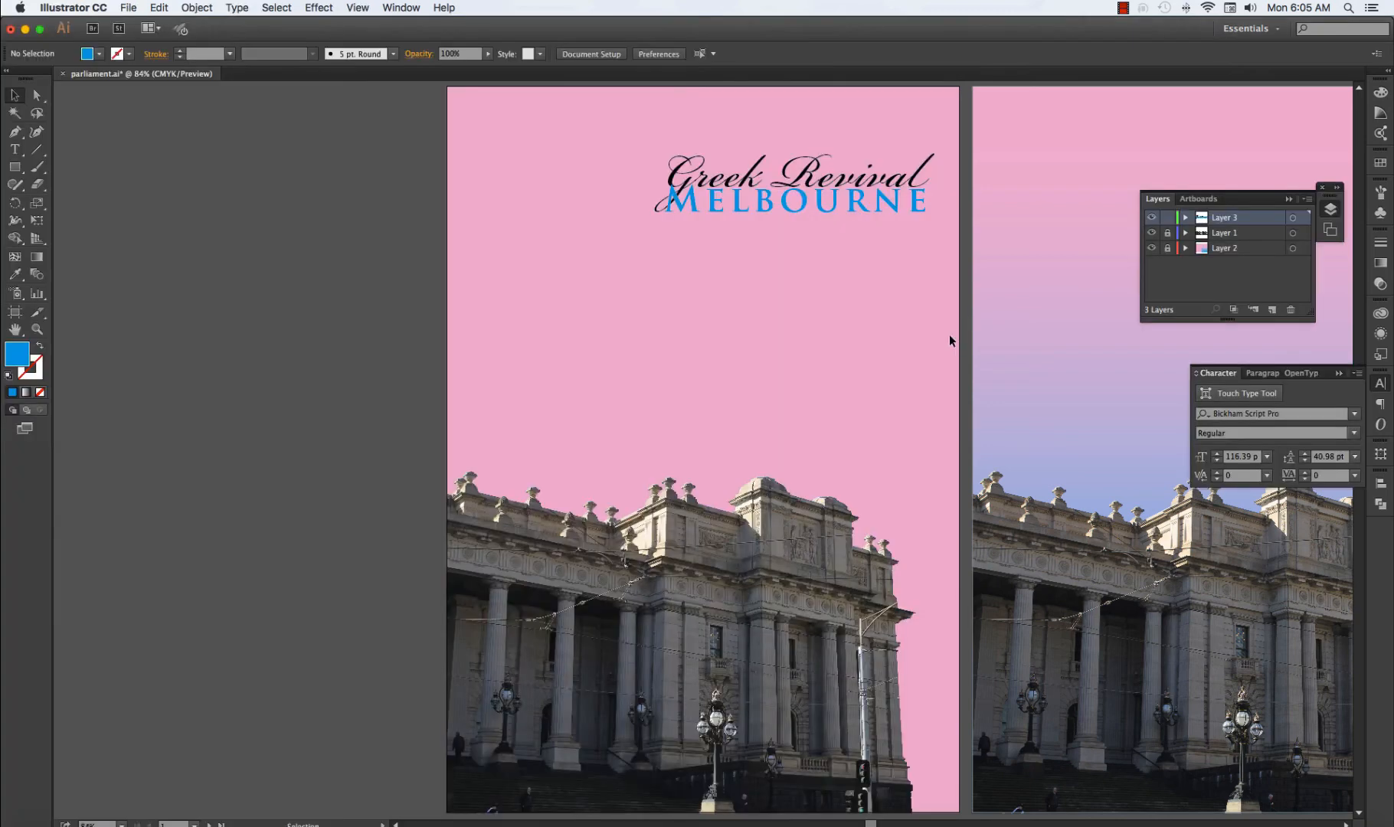
pyautogui.click(15, 150)
pyautogui.moveTo(517, 279); pyautogui.dragTo(757, 380)
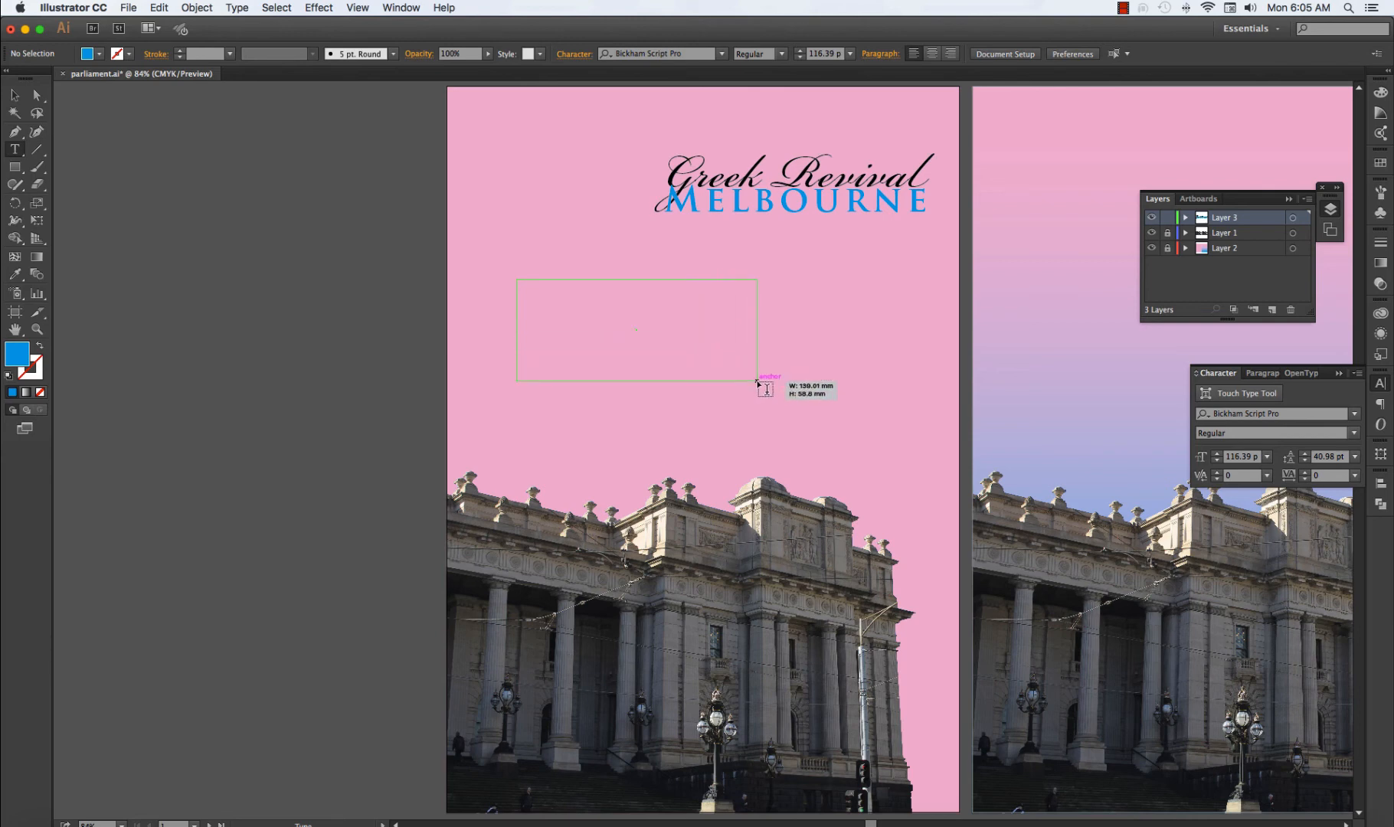
pyautogui.moveTo(757, 380); pyautogui.dragTo(758, 381)
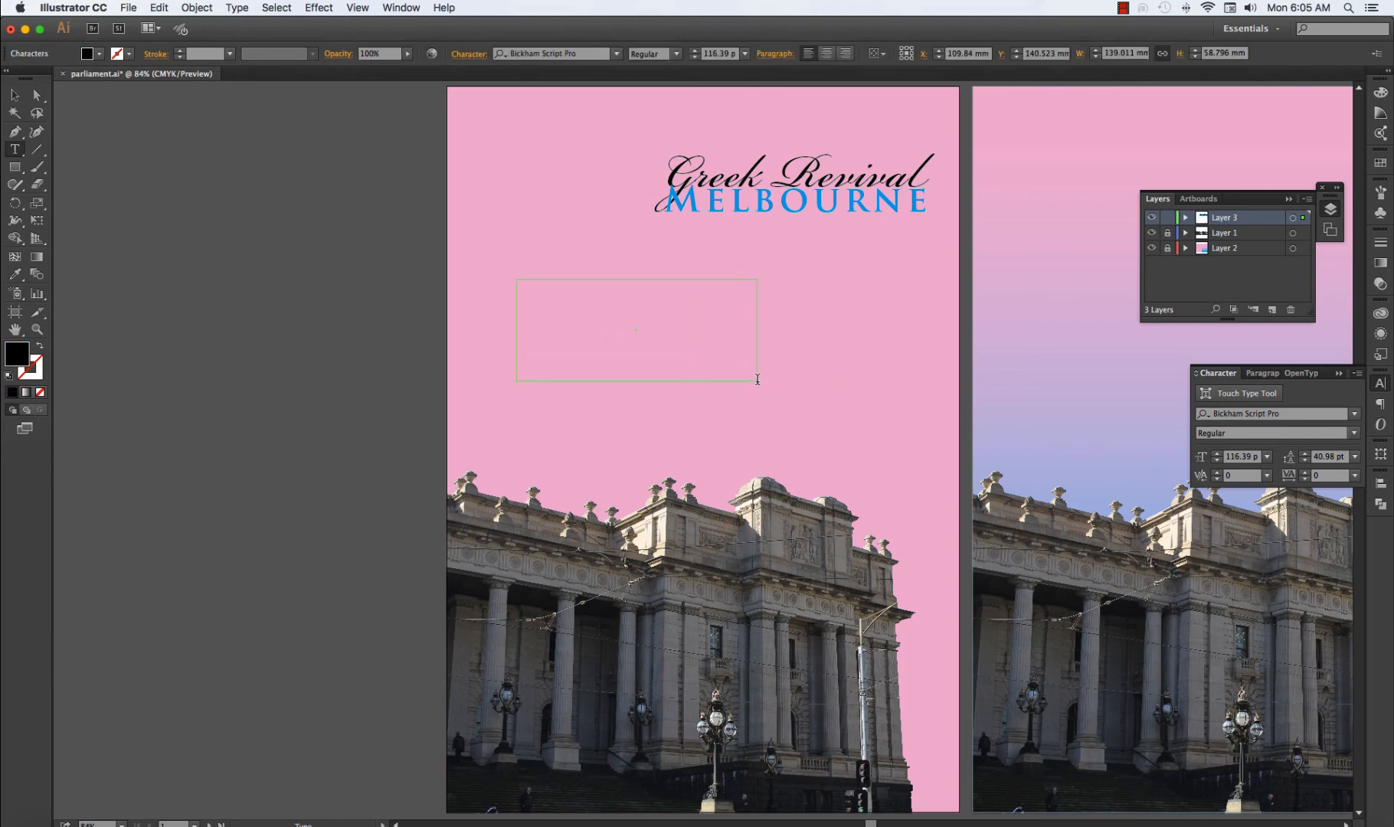
pyautogui.press('super+z')
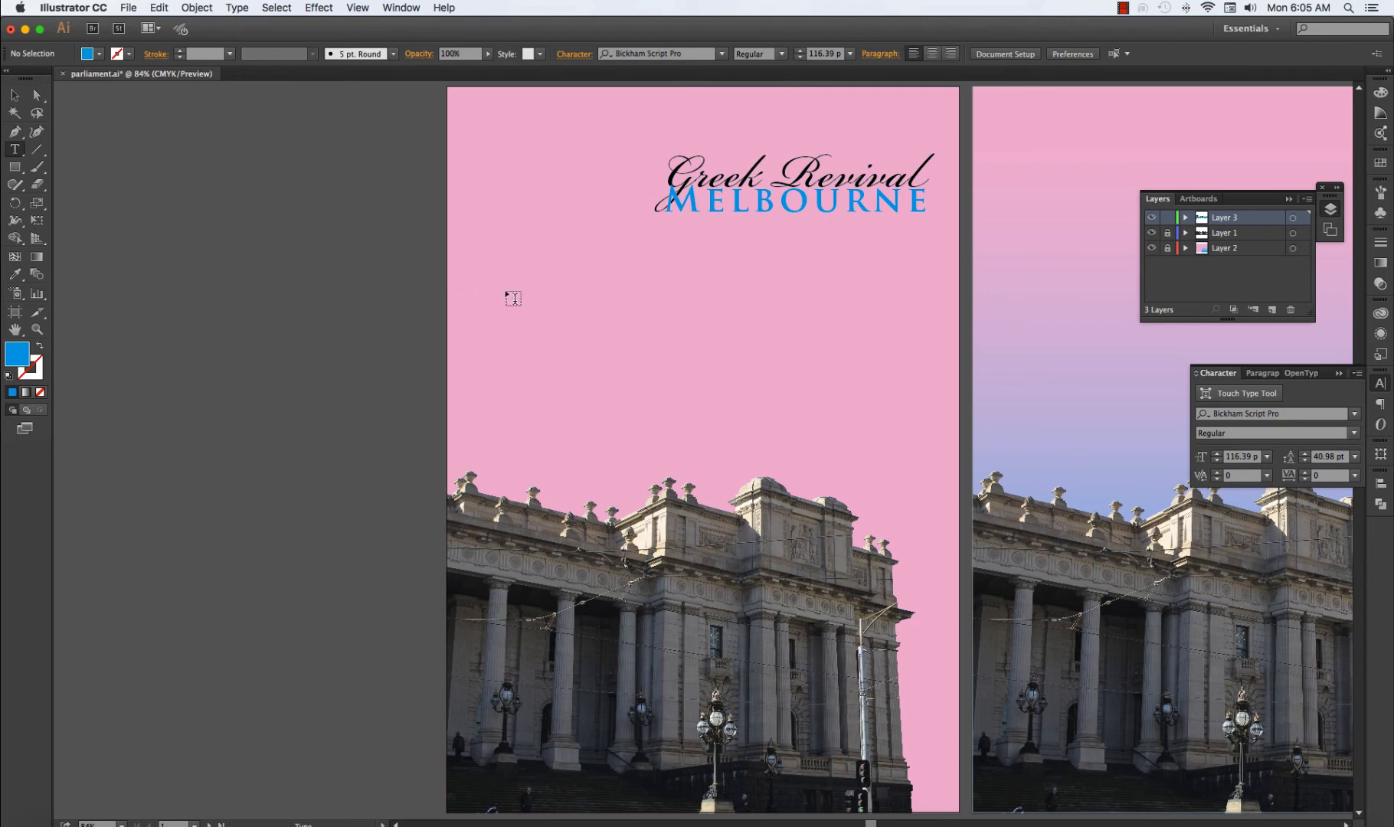
# Paste the copied word list as point text in the pink area below the heading and leave text editing.
pyautogui.click(536, 281)
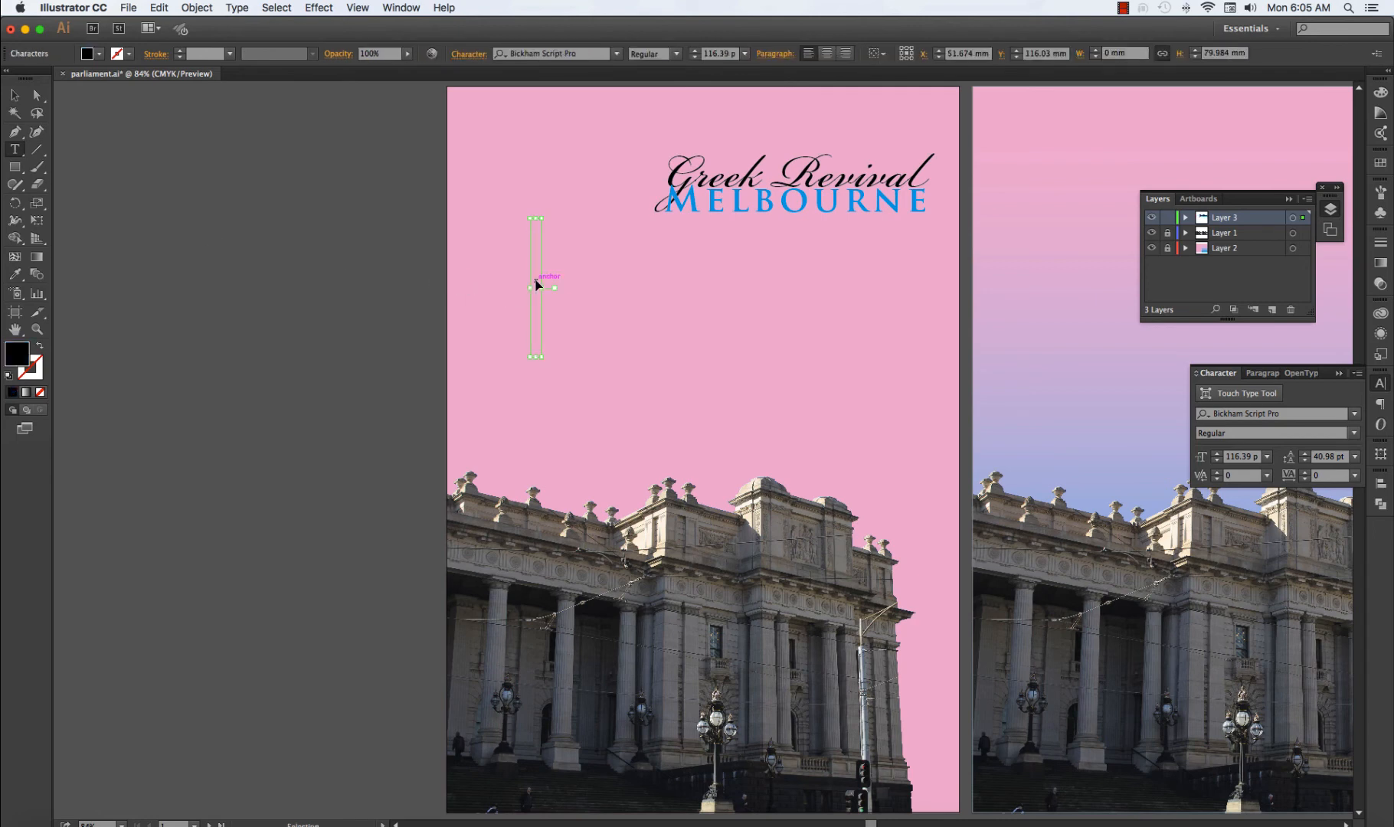
pyautogui.press('super+v')
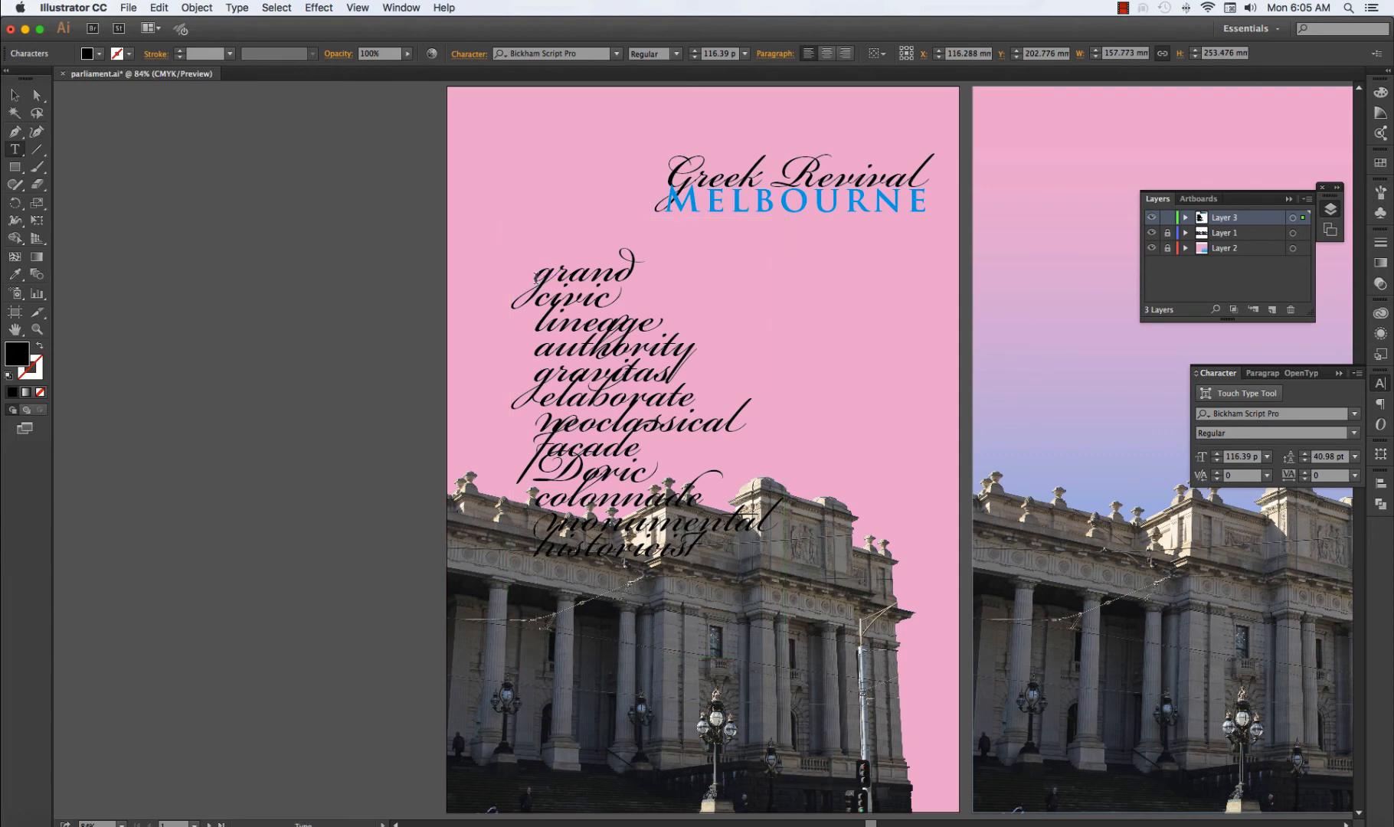
pyautogui.click(17, 94)
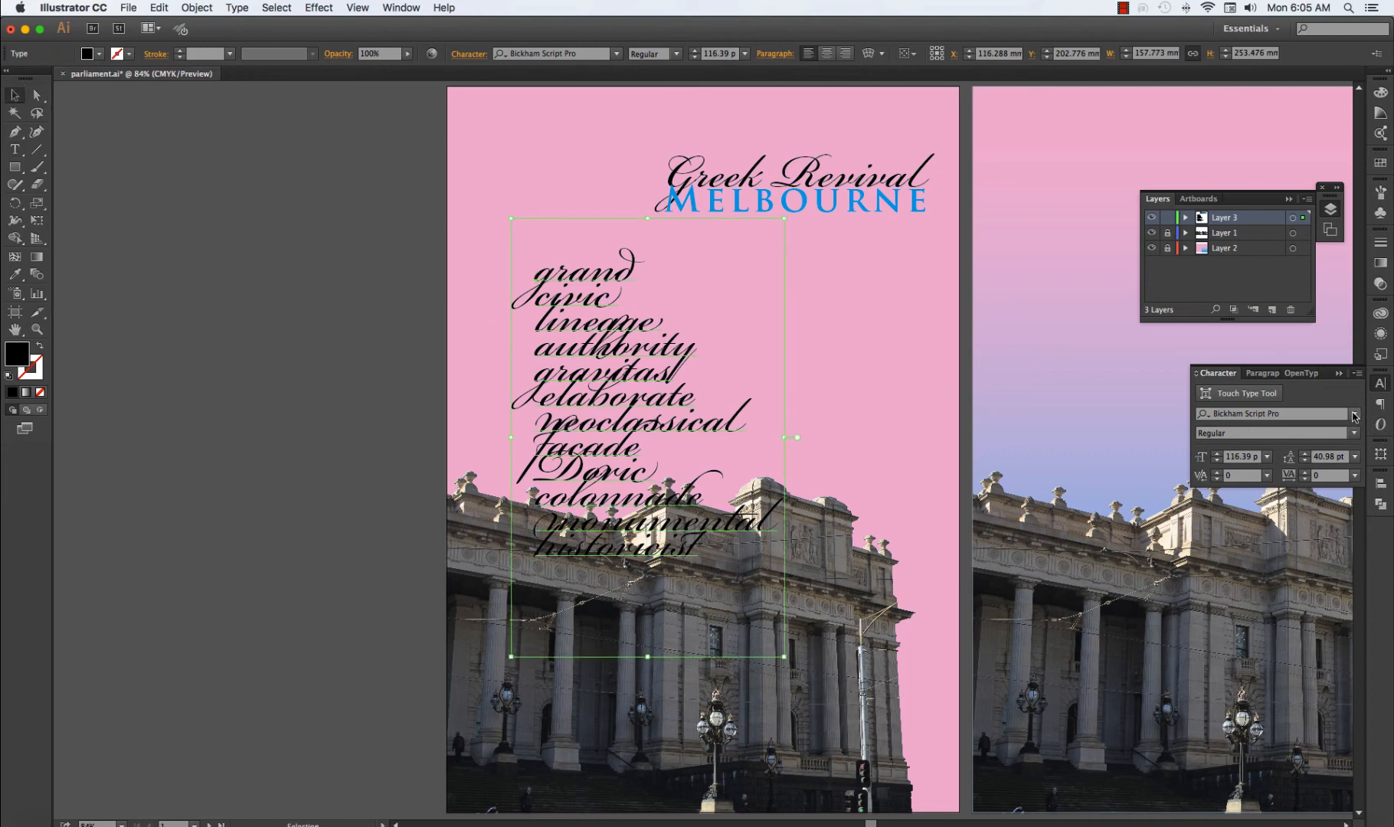
# Set the pasted word list's font to Times New Roman.
pyautogui.doubleClick(1265, 414)
pyautogui.tripleClick(1265, 415)
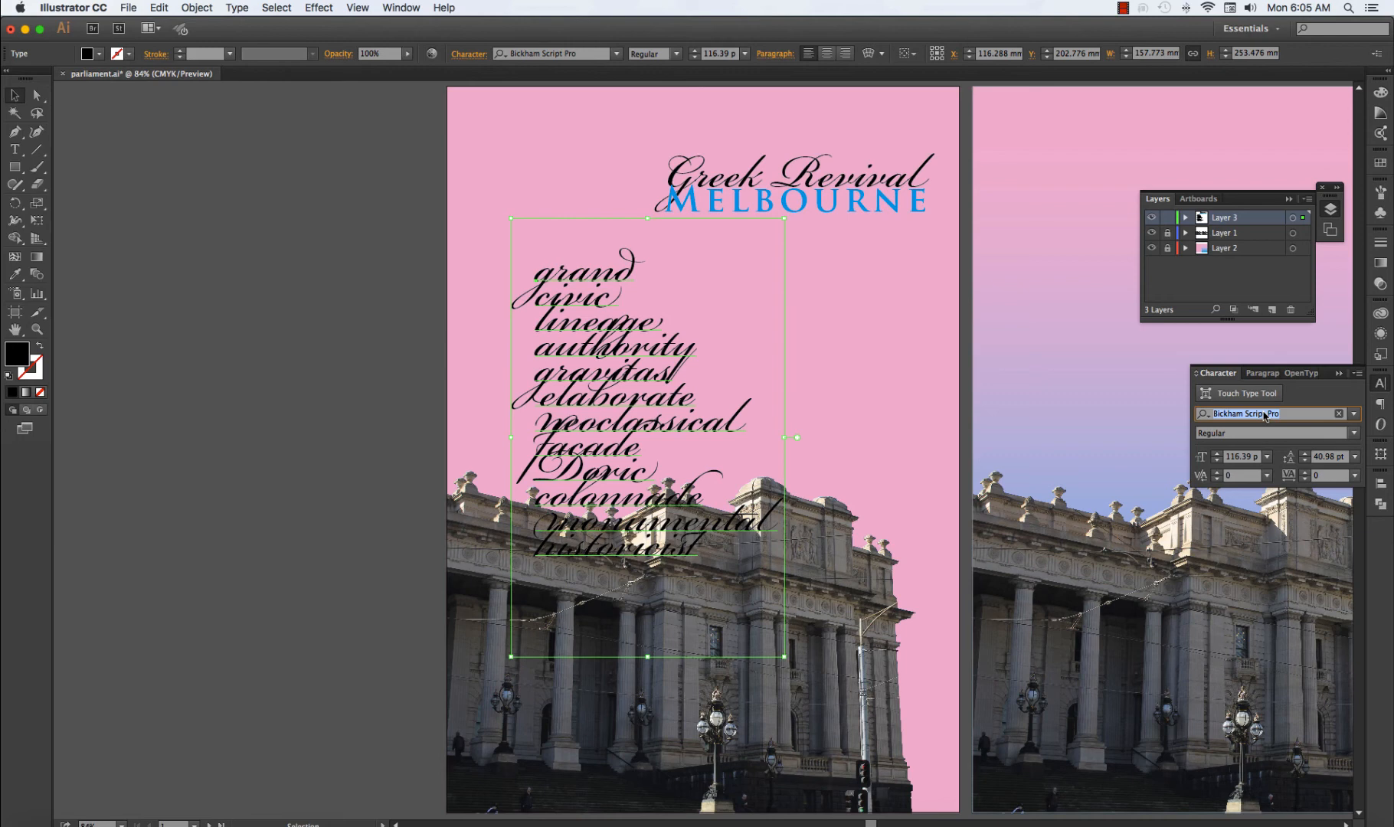
pyautogui.write('times ne')
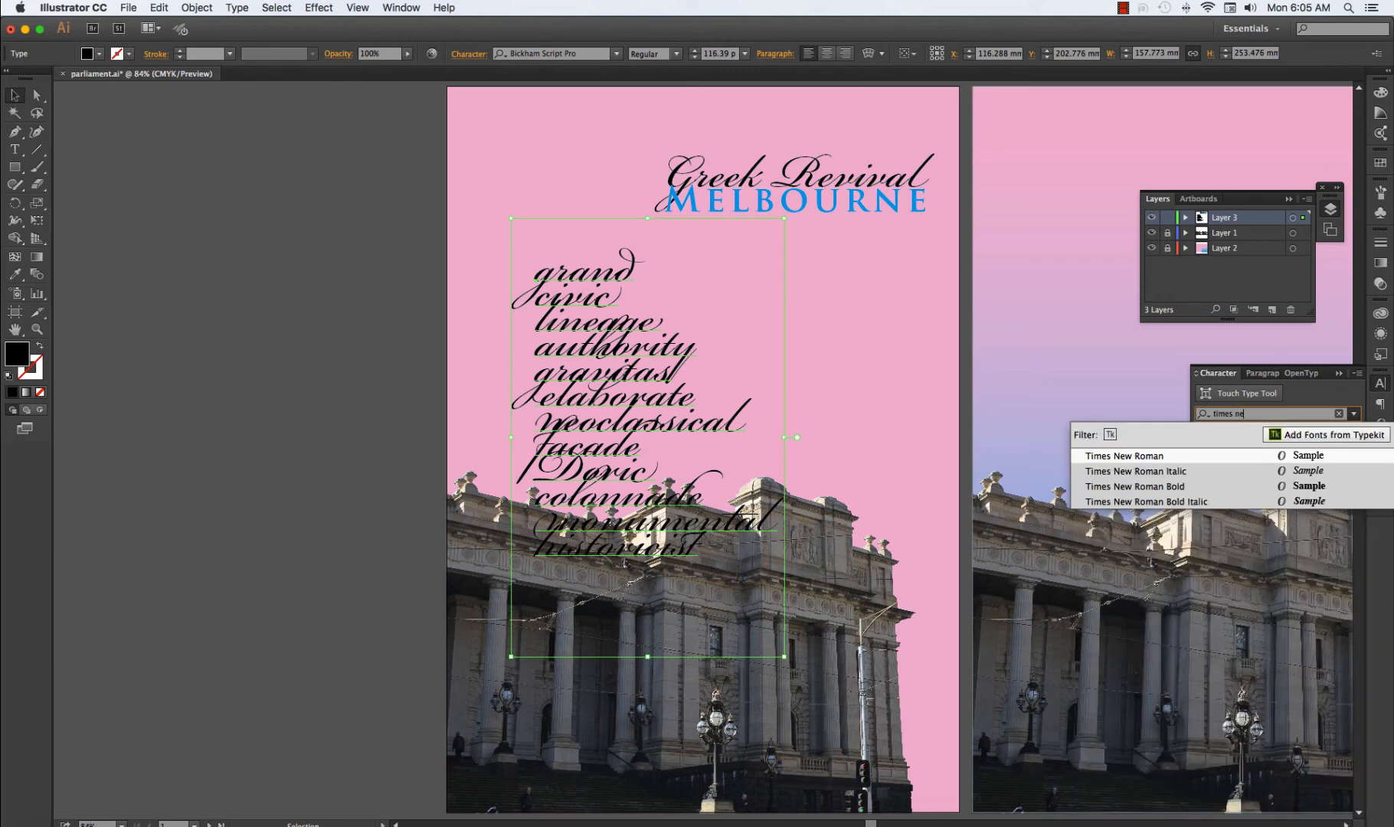
pyautogui.write('w')
pyautogui.click(1182, 458)
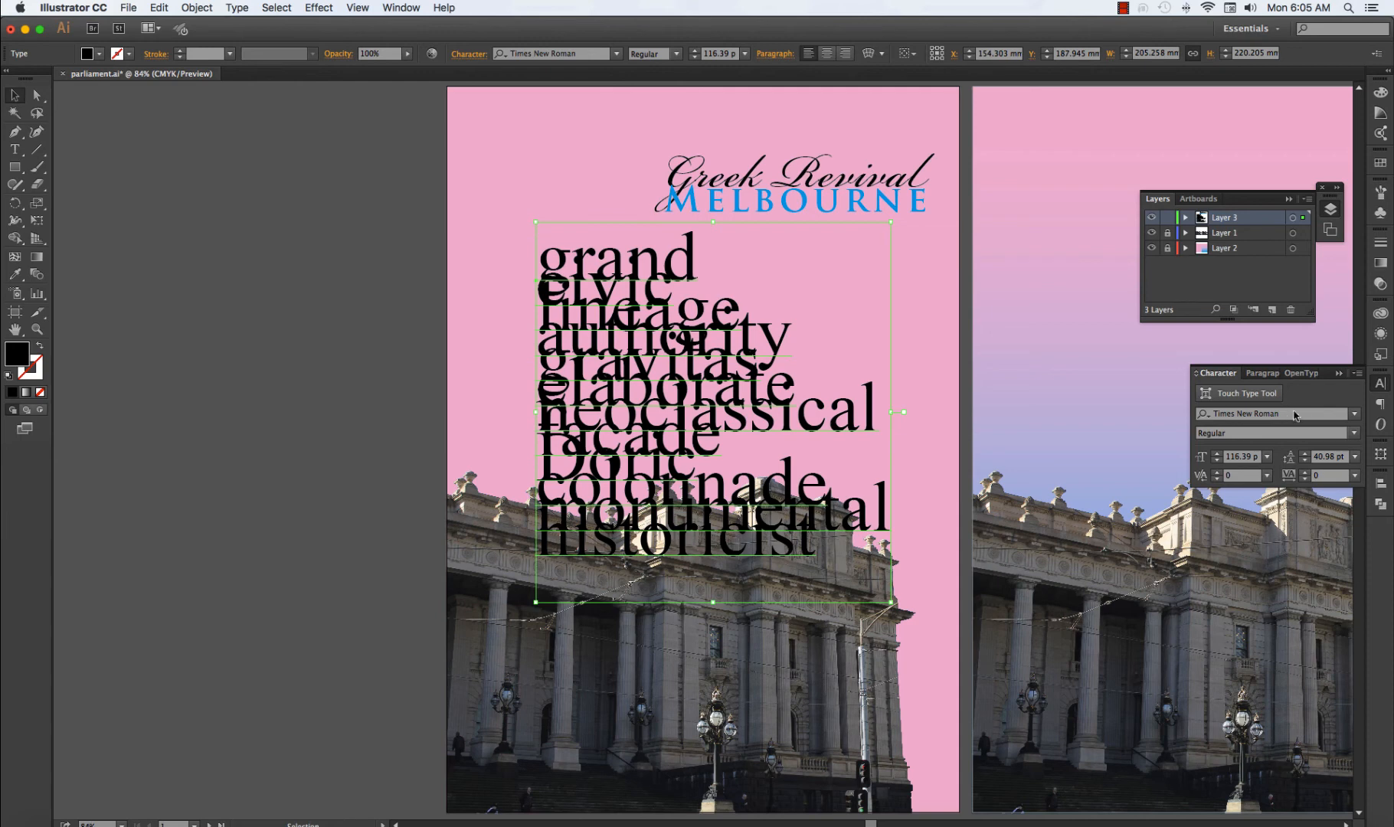
# Set the word list's leading to Auto and its font size to 12 pt.
pyautogui.click(1356, 462)
pyautogui.click(1339, 500)
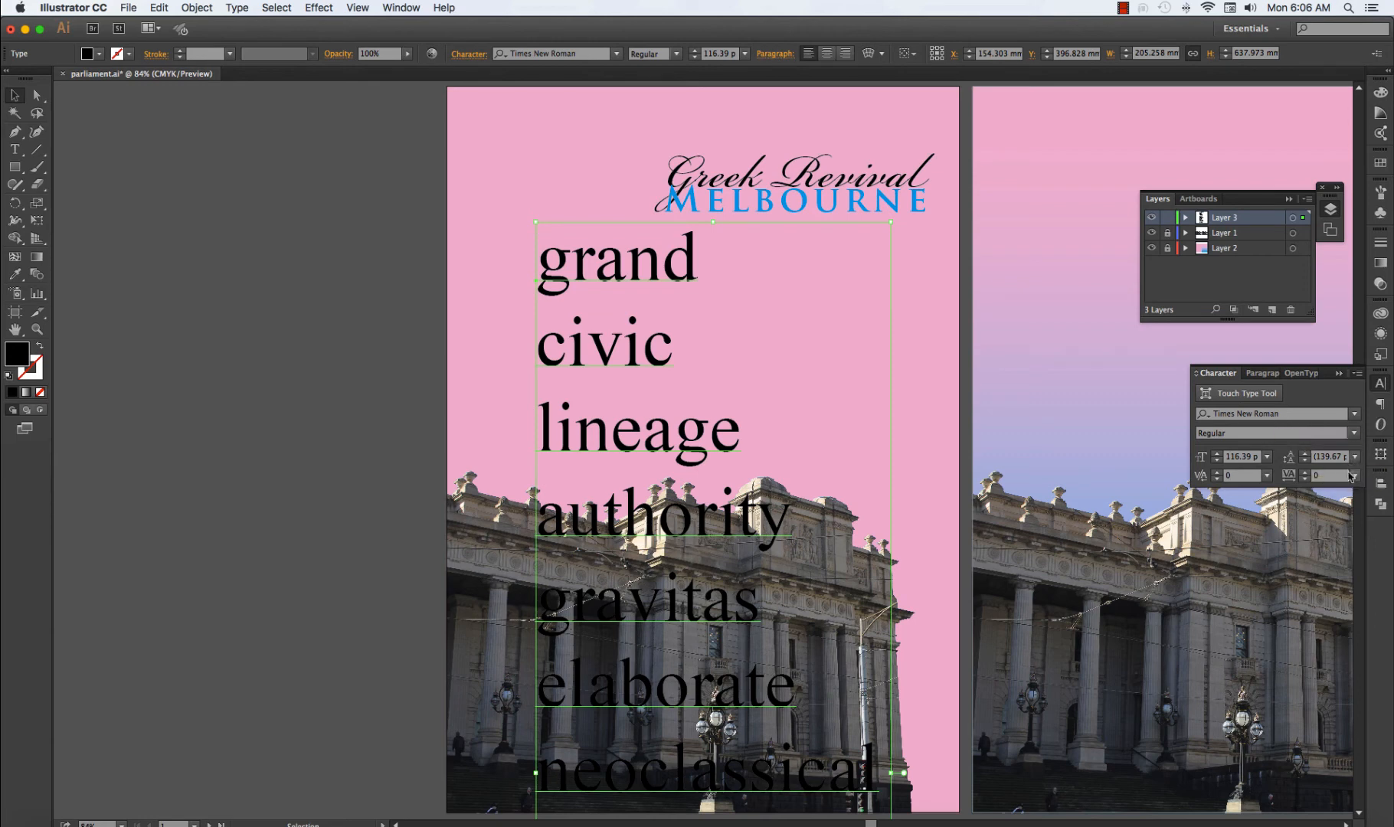
pyautogui.click(1232, 457)
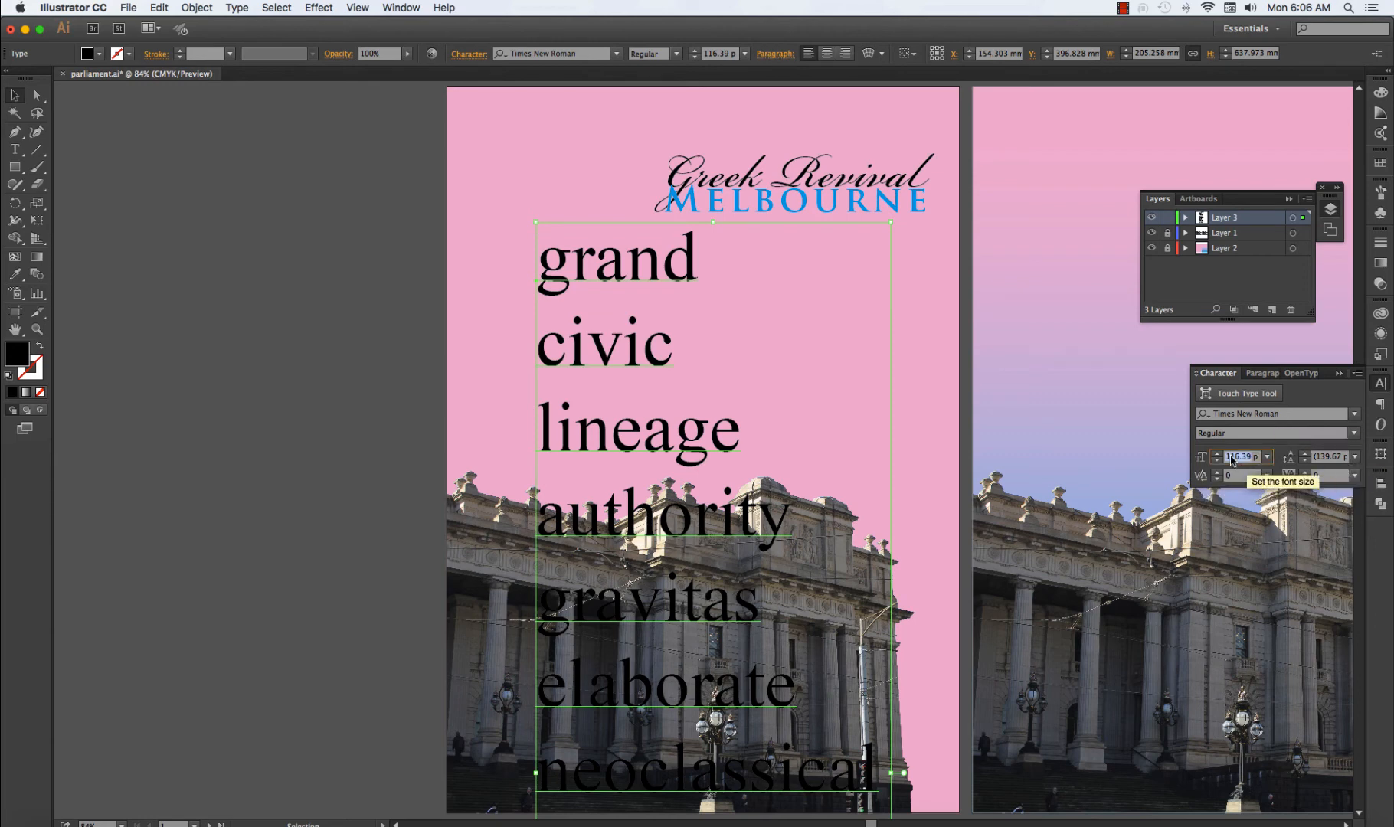
pyautogui.write('12')
pyautogui.press('Return')
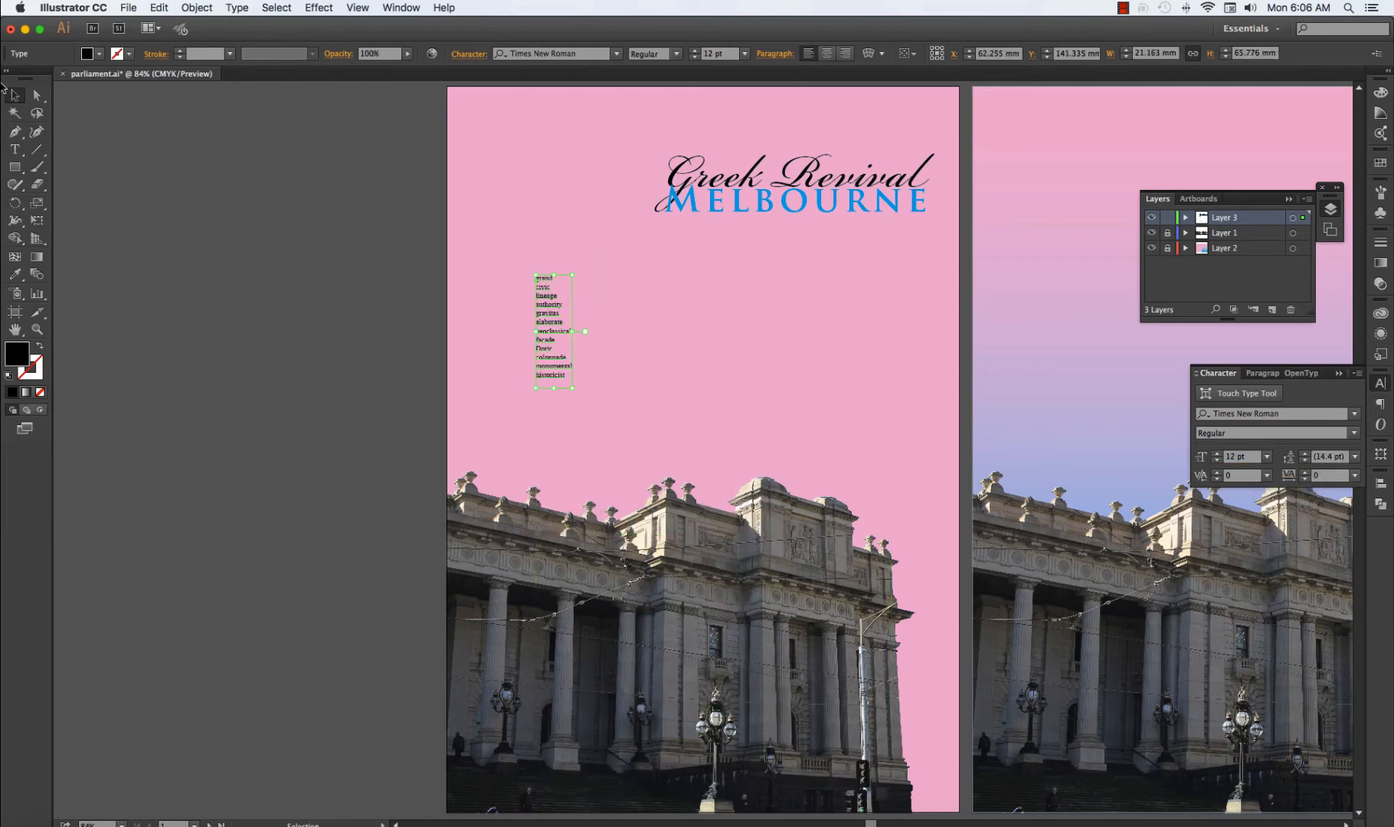
# Move the small word list across the pink area to just below the end of the "Melbourne" line.
pyautogui.click(15, 95)
pyautogui.moveTo(551, 305); pyautogui.dragTo(876, 360)
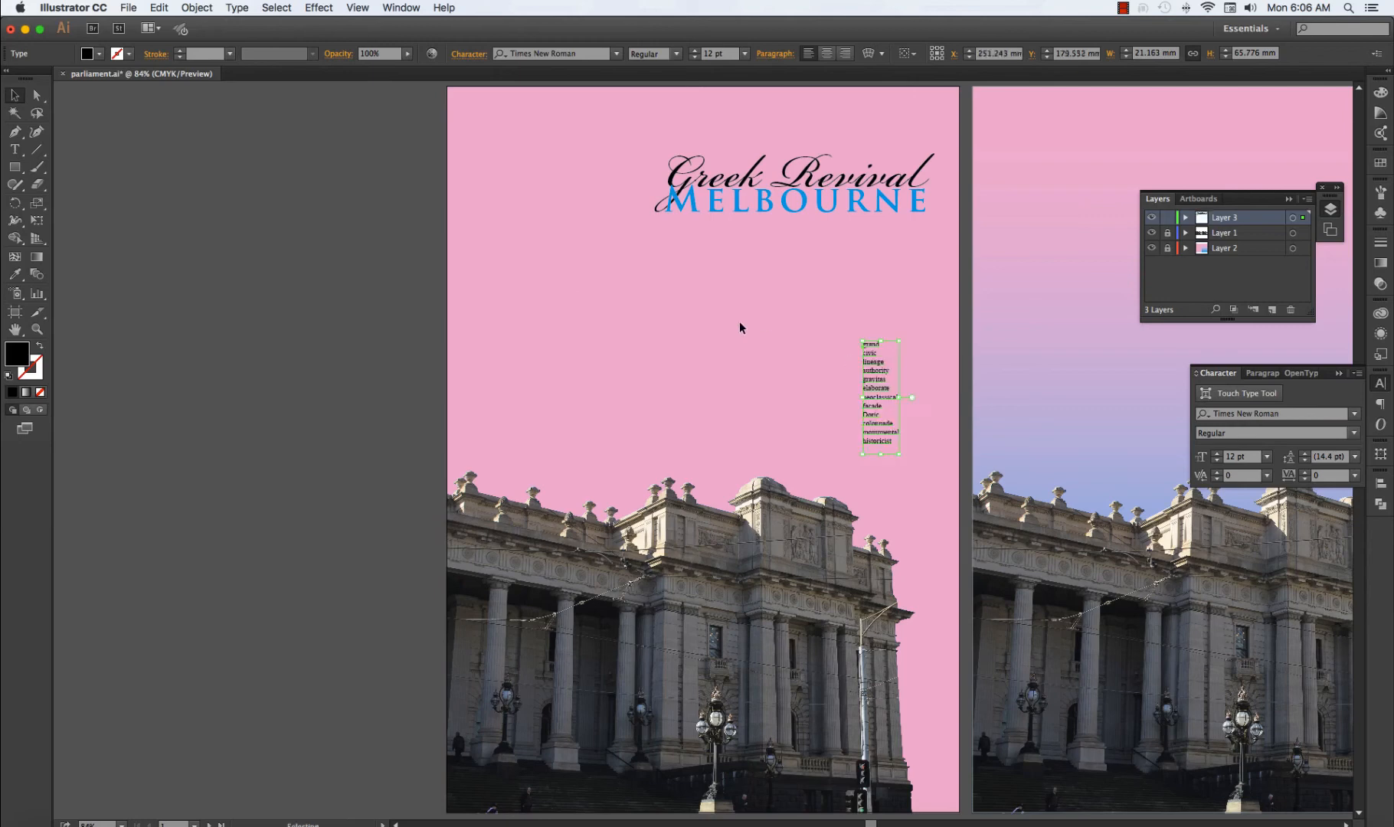
pyautogui.click(739, 321)
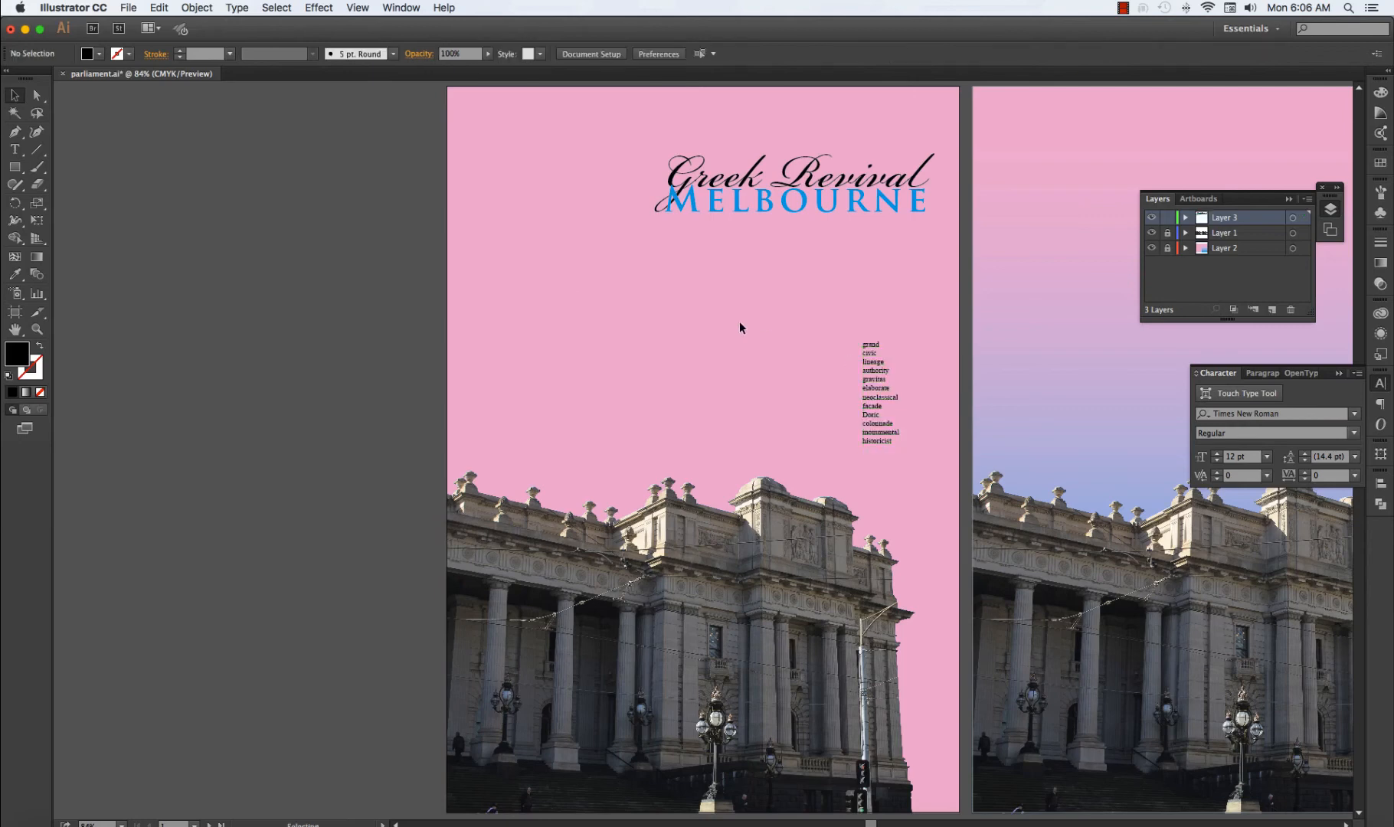
pyautogui.moveTo(875, 394); pyautogui.dragTo(850, 323)
pyautogui.click(823, 399)
pyautogui.click(858, 394)
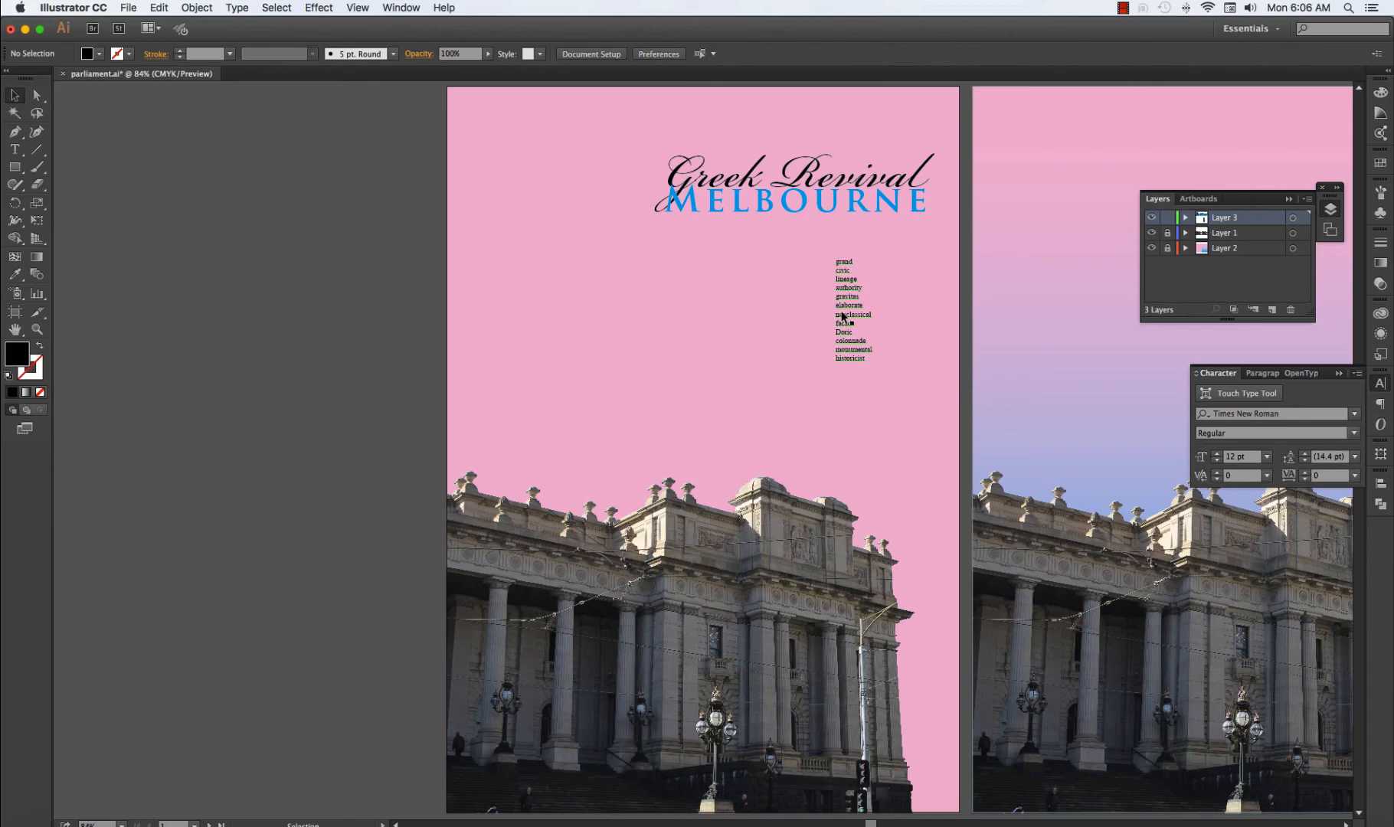
pyautogui.moveTo(840, 322); pyautogui.dragTo(890, 285)
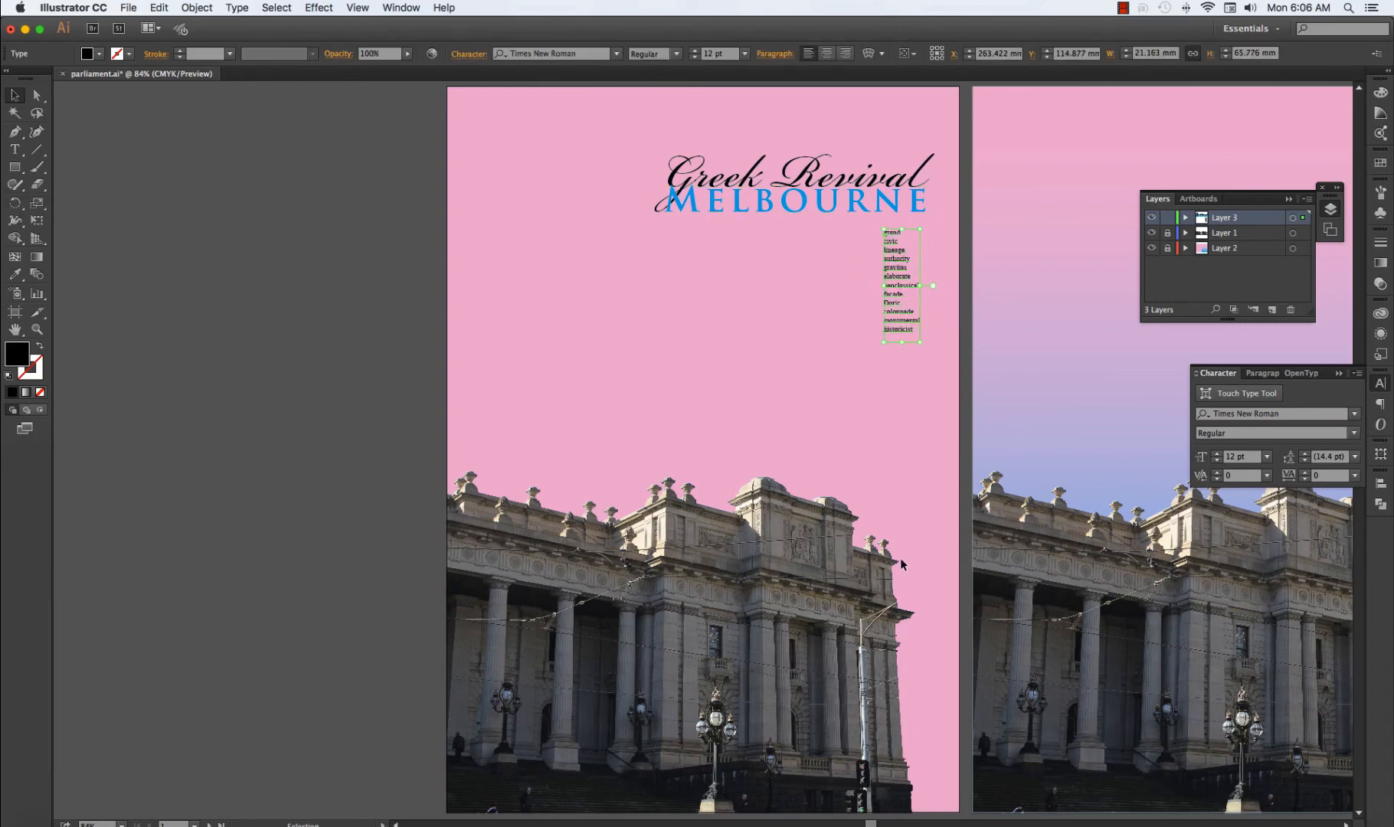
# Show the rulers, add a vertical guide at the building's right edge, and move the heading left so its end meets the guide.
pyautogui.moveTo(871, 177); pyautogui.dragTo(859, 177)
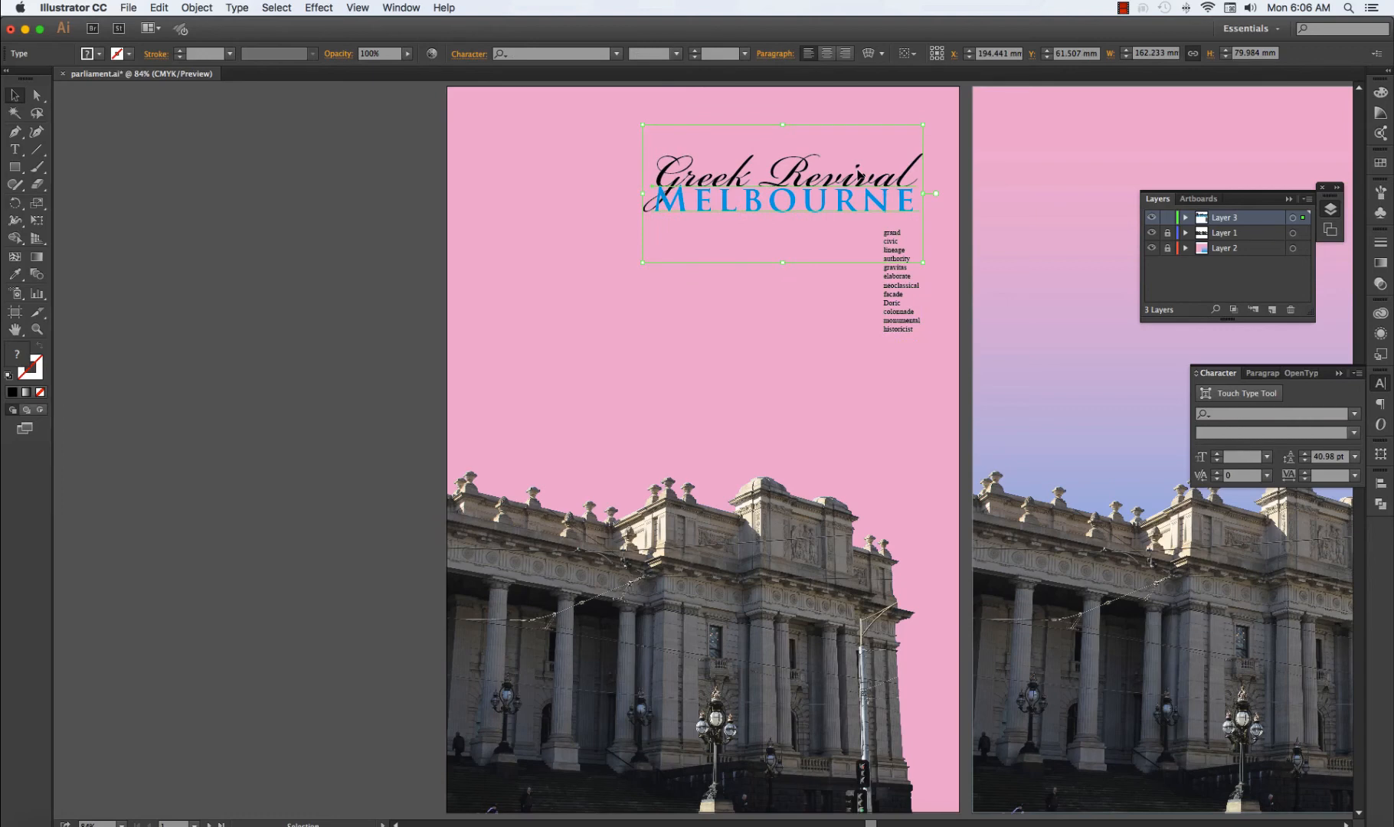
pyautogui.press('super+r')
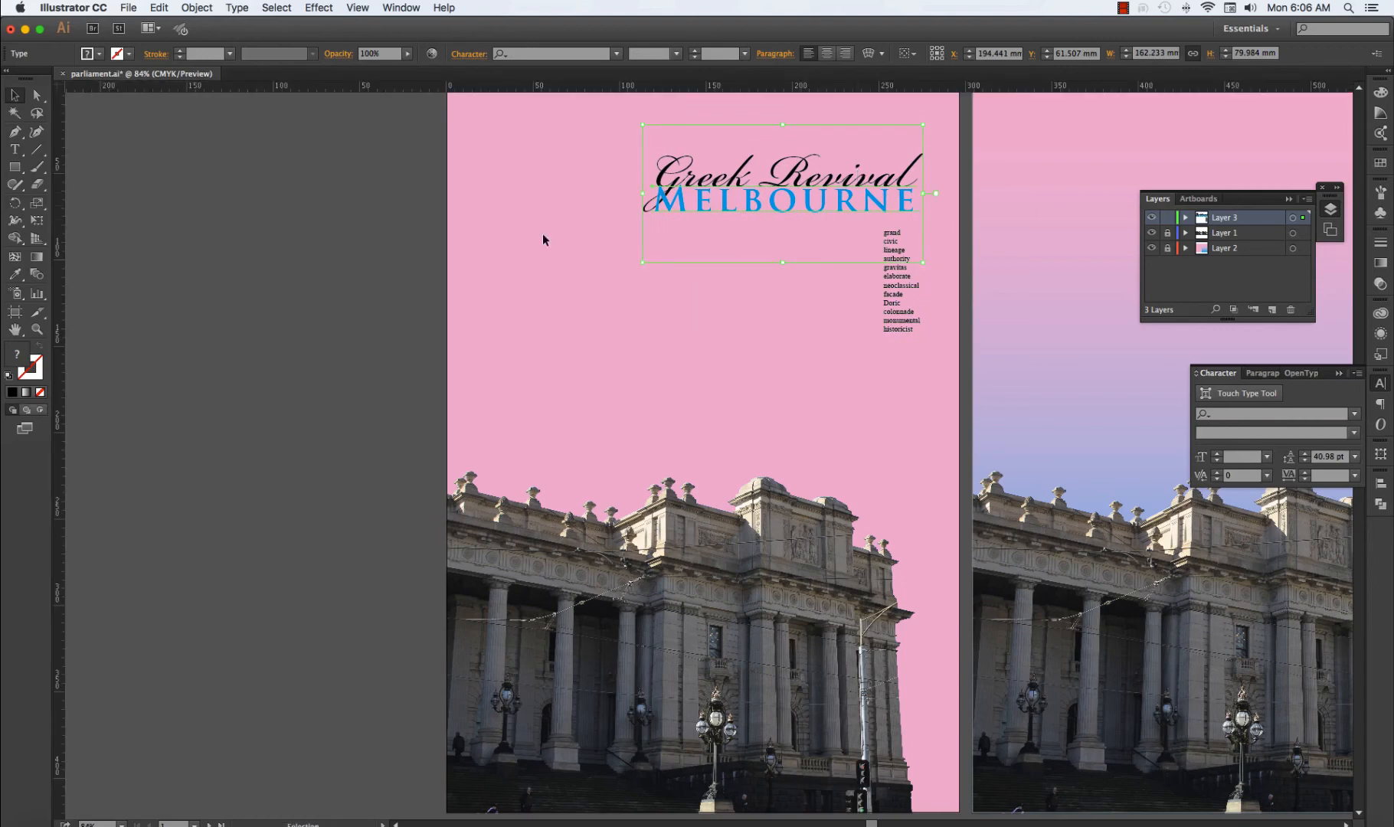
pyautogui.moveTo(61, 346); pyautogui.dragTo(891, 515)
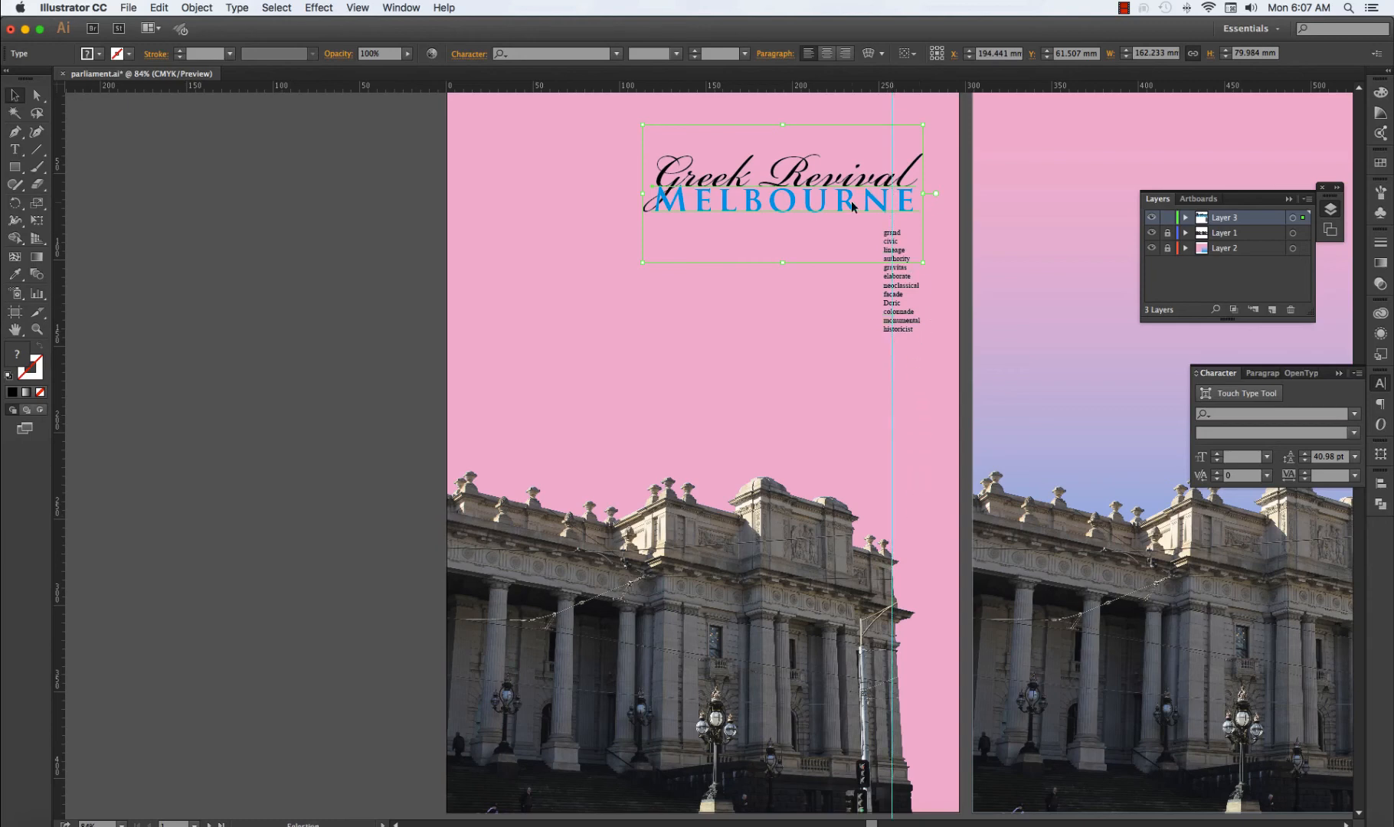
pyautogui.press('Left')
pyautogui.press('Left')
pyautogui.press('Left')
pyautogui.press('Left')
pyautogui.press('Left')
pyautogui.press('Left')
pyautogui.press('Left')
pyautogui.press('Left')
pyautogui.press('Left')
pyautogui.press('Left')
pyautogui.press('Left')
pyautogui.press('Left')
pyautogui.press('Left')
pyautogui.press('Left')
pyautogui.press('Left')
pyautogui.press('Left')
pyautogui.press('Left')
pyautogui.press('Left')
pyautogui.press('Left')
pyautogui.press('Left')
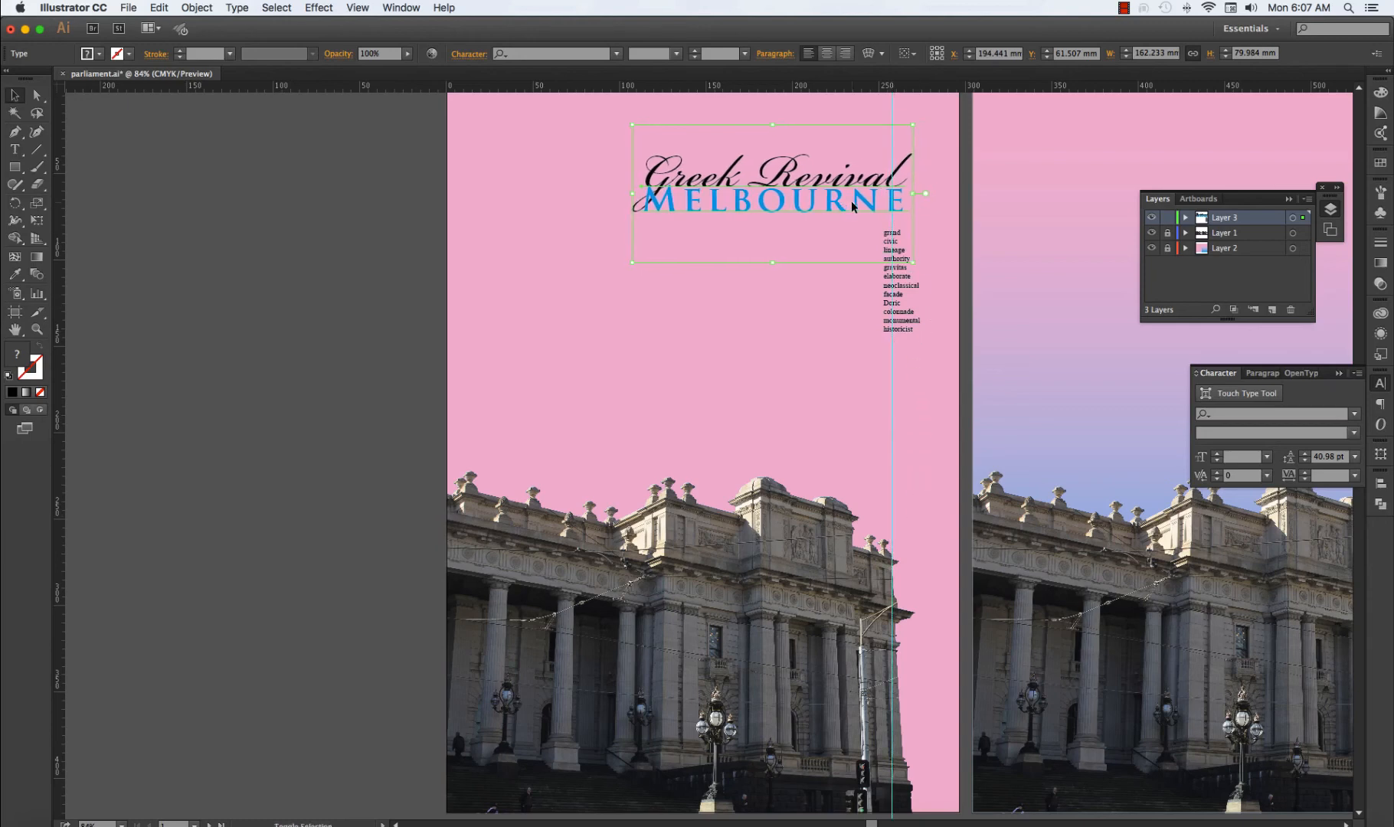
pyautogui.press('Left')
pyautogui.press('Left')
pyautogui.press('Left')
pyautogui.press('Left')
pyautogui.press('Left')
pyautogui.press('Left')
pyautogui.press('Left')
pyautogui.press('Left')
pyautogui.press('Left')
pyautogui.press('Left')
pyautogui.press('Left')
pyautogui.press('Left')
pyautogui.press('Left')
pyautogui.press('Left')
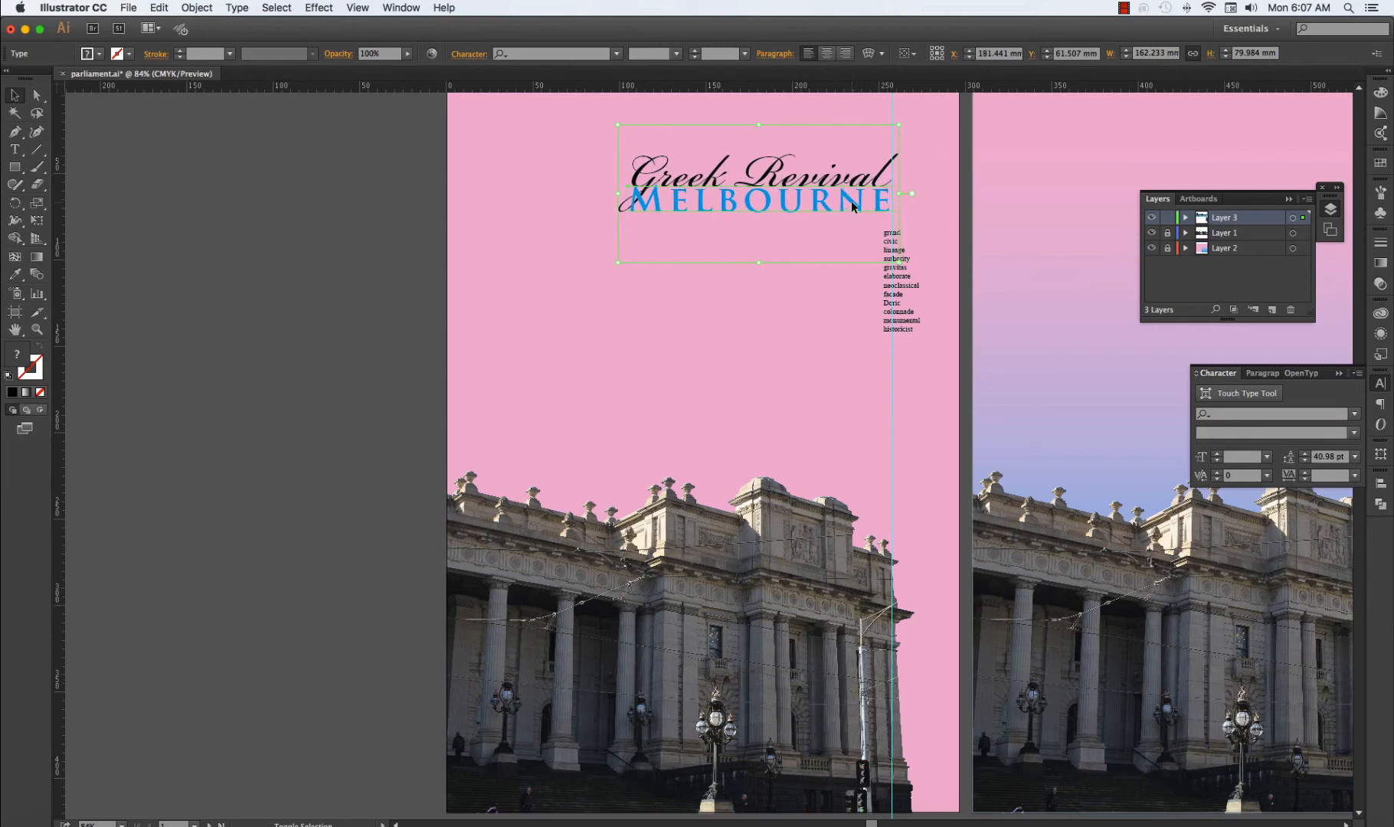
# Nudge the word list left until its right edge meets the vertical guide.
pyautogui.click(910, 327)
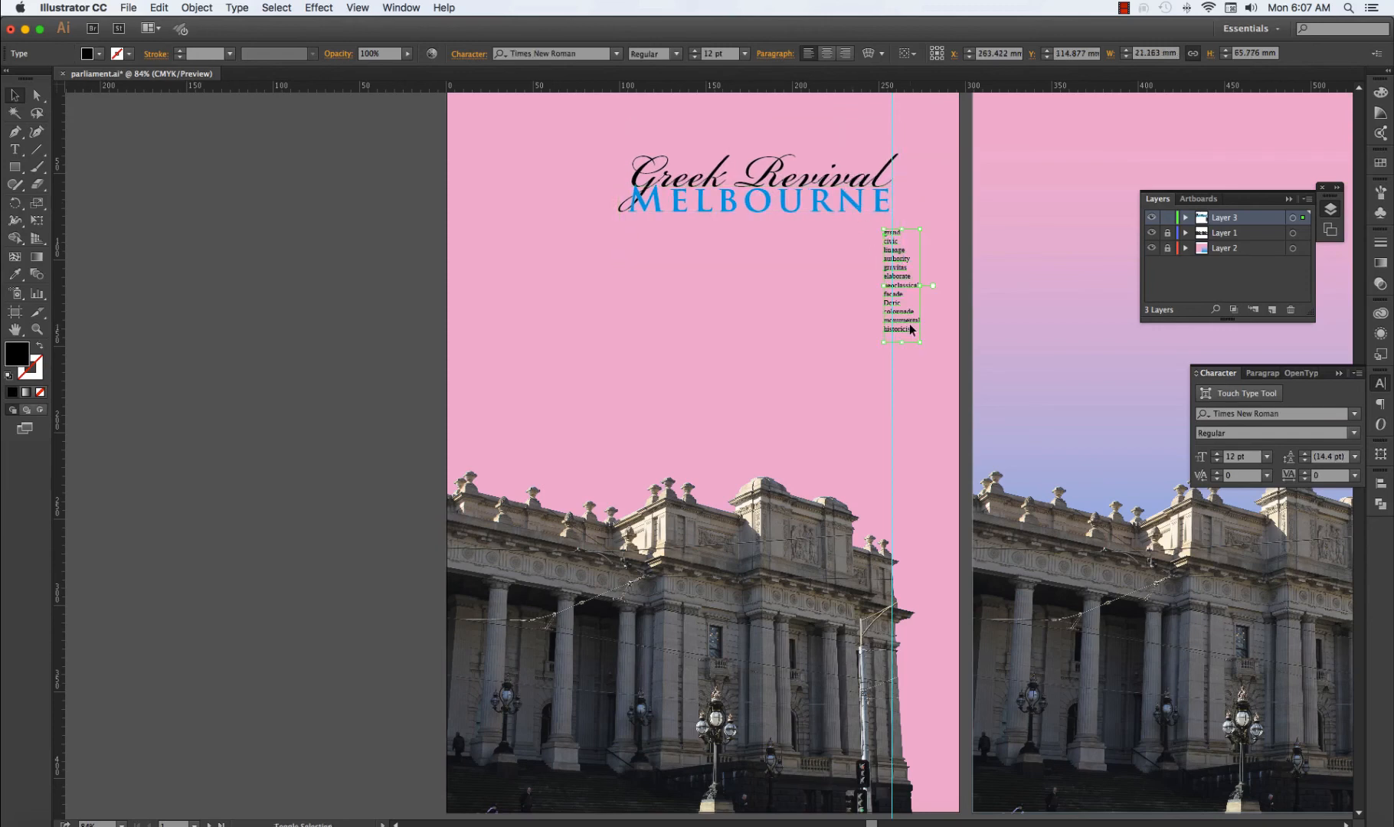
pyautogui.press('Left')
pyautogui.press('Left')
pyautogui.press('Left')
pyautogui.press('Left')
pyautogui.press('Left')
pyautogui.press('Left')
pyautogui.press('Left')
pyautogui.press('Left')
pyautogui.press('Left')
pyautogui.press('Left')
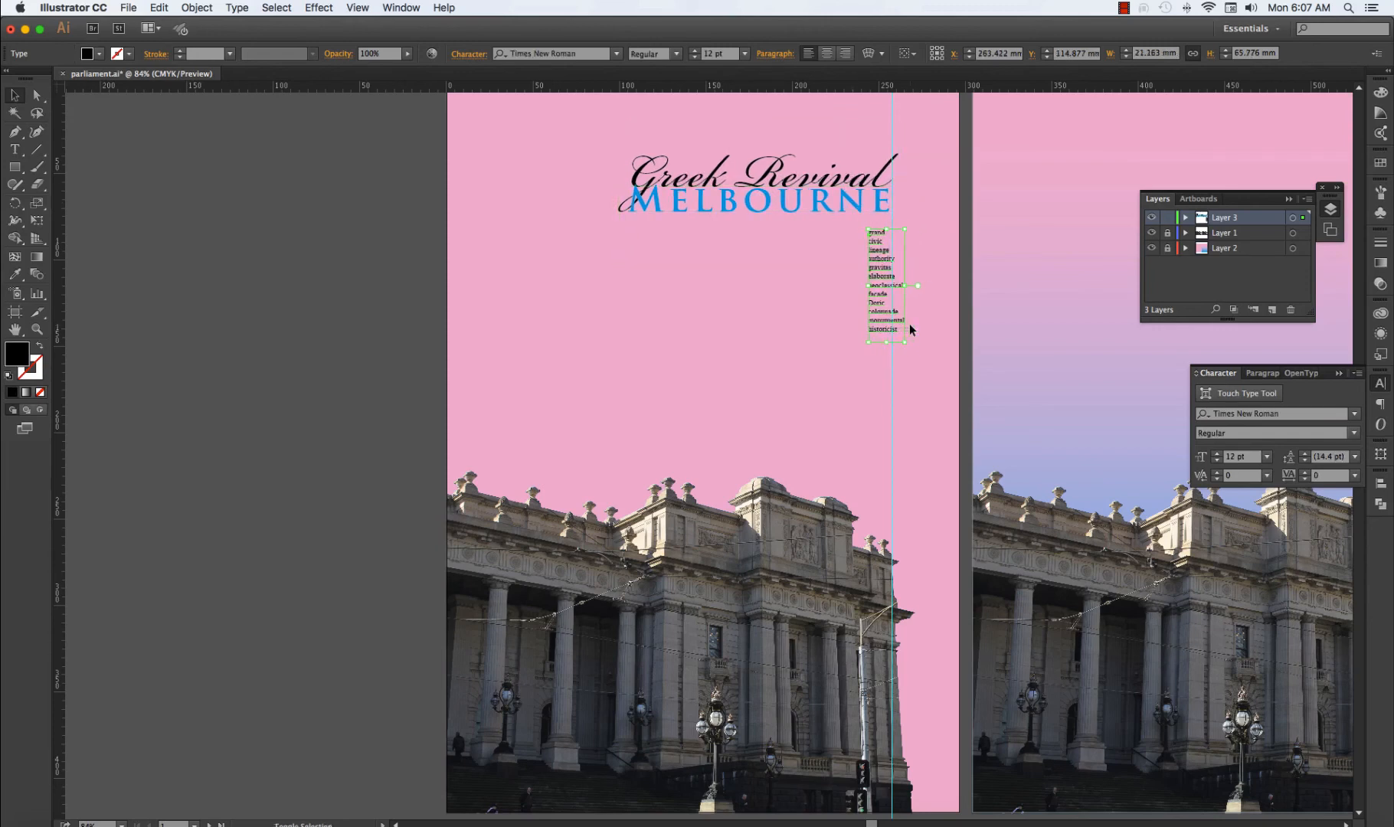
pyautogui.press('Left')
pyautogui.press('Left')
pyautogui.press('Left')
pyautogui.press('Left')
pyautogui.press('Left')
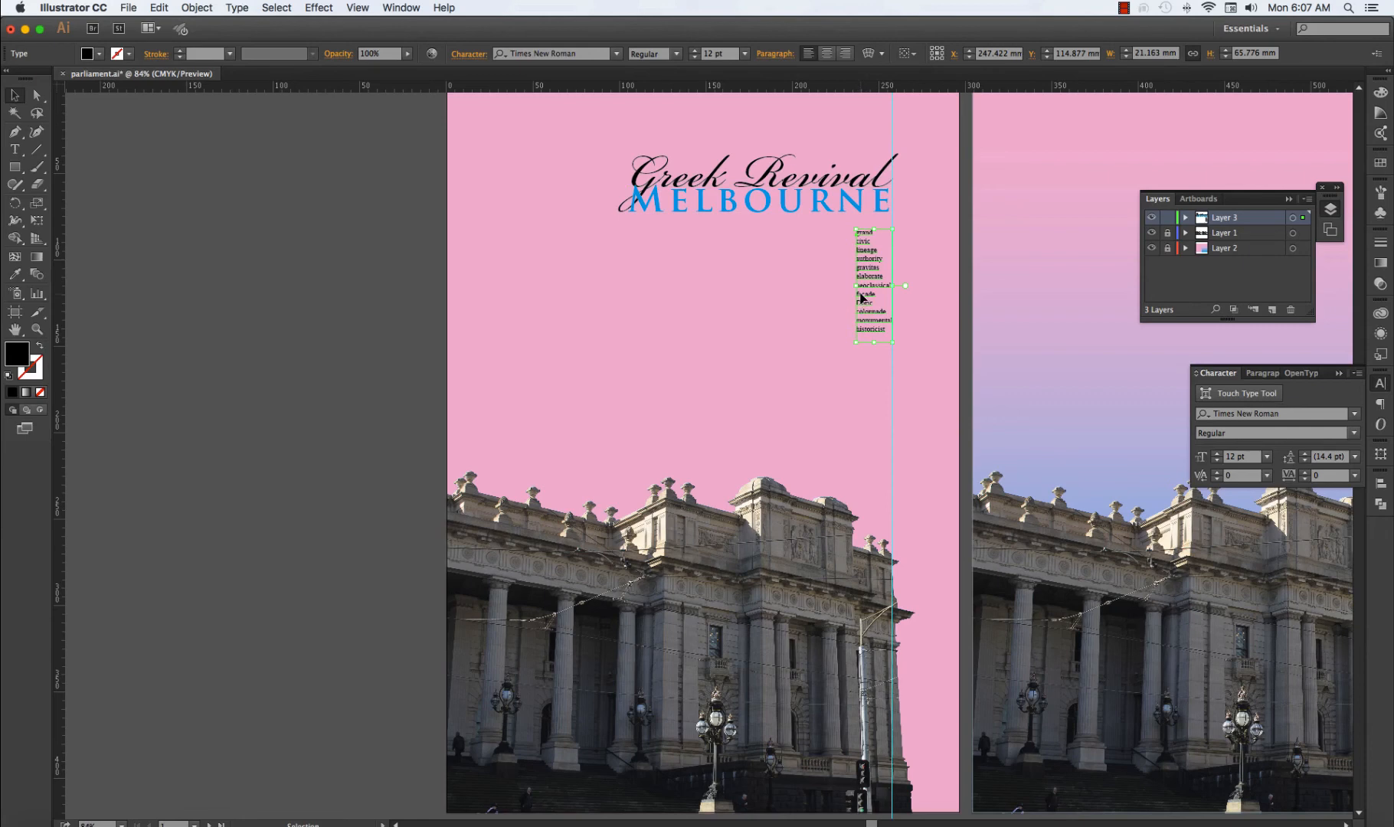
# Right-align the word list's paragraphs and reposition it against the guide with a larger gap below the heading.
pyautogui.click(1380, 406)
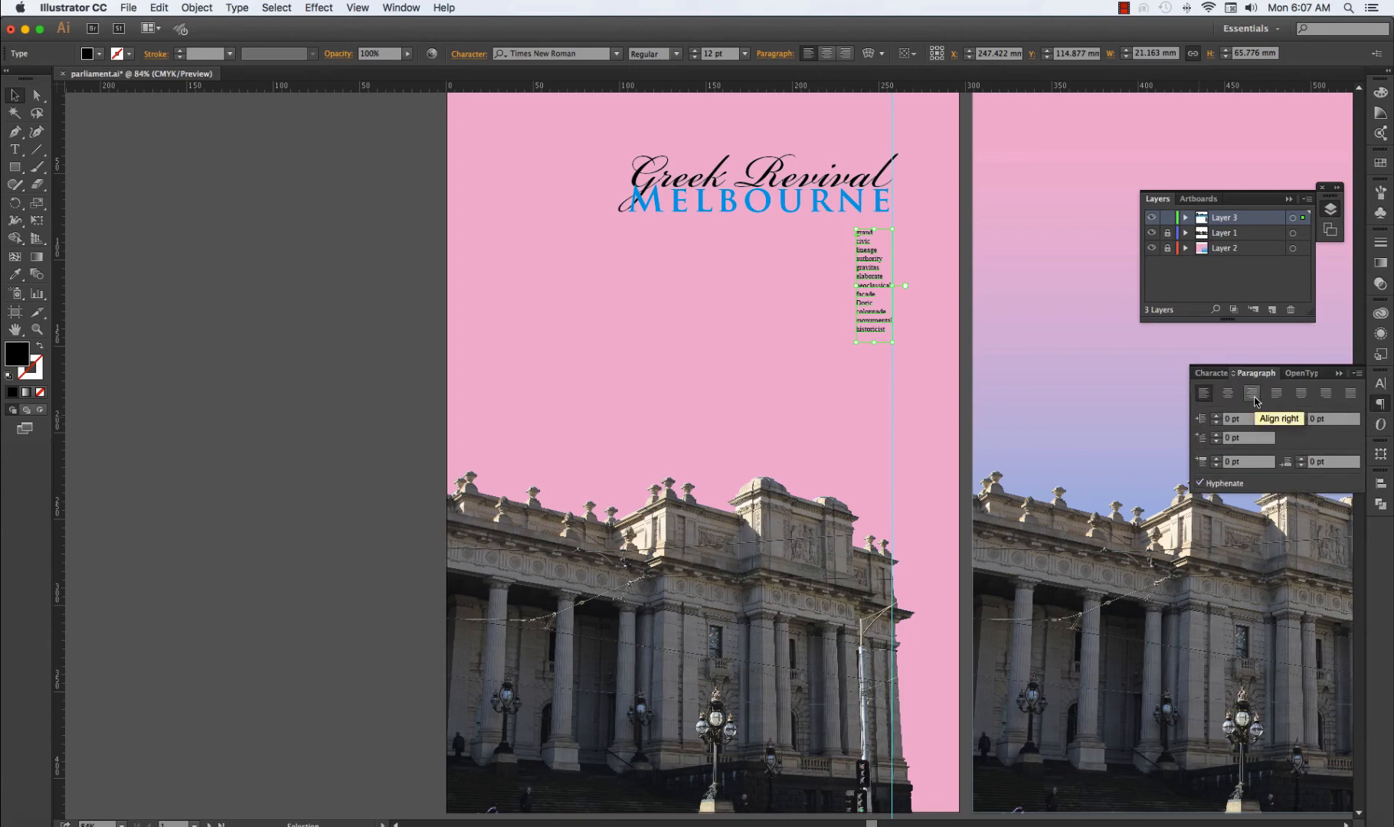
pyautogui.click(1252, 394)
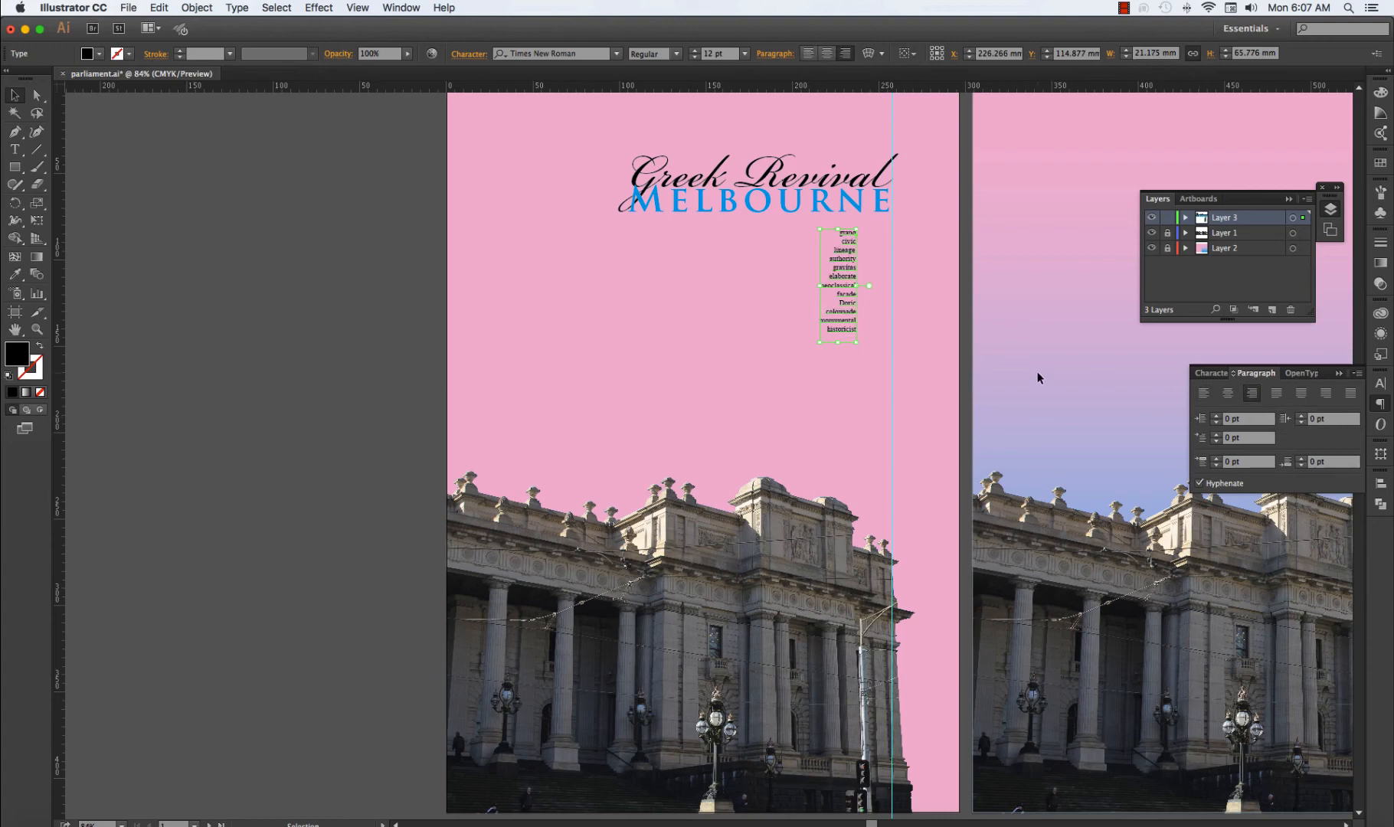
pyautogui.moveTo(862, 257); pyautogui.dragTo(877, 296)
pyautogui.click(918, 263)
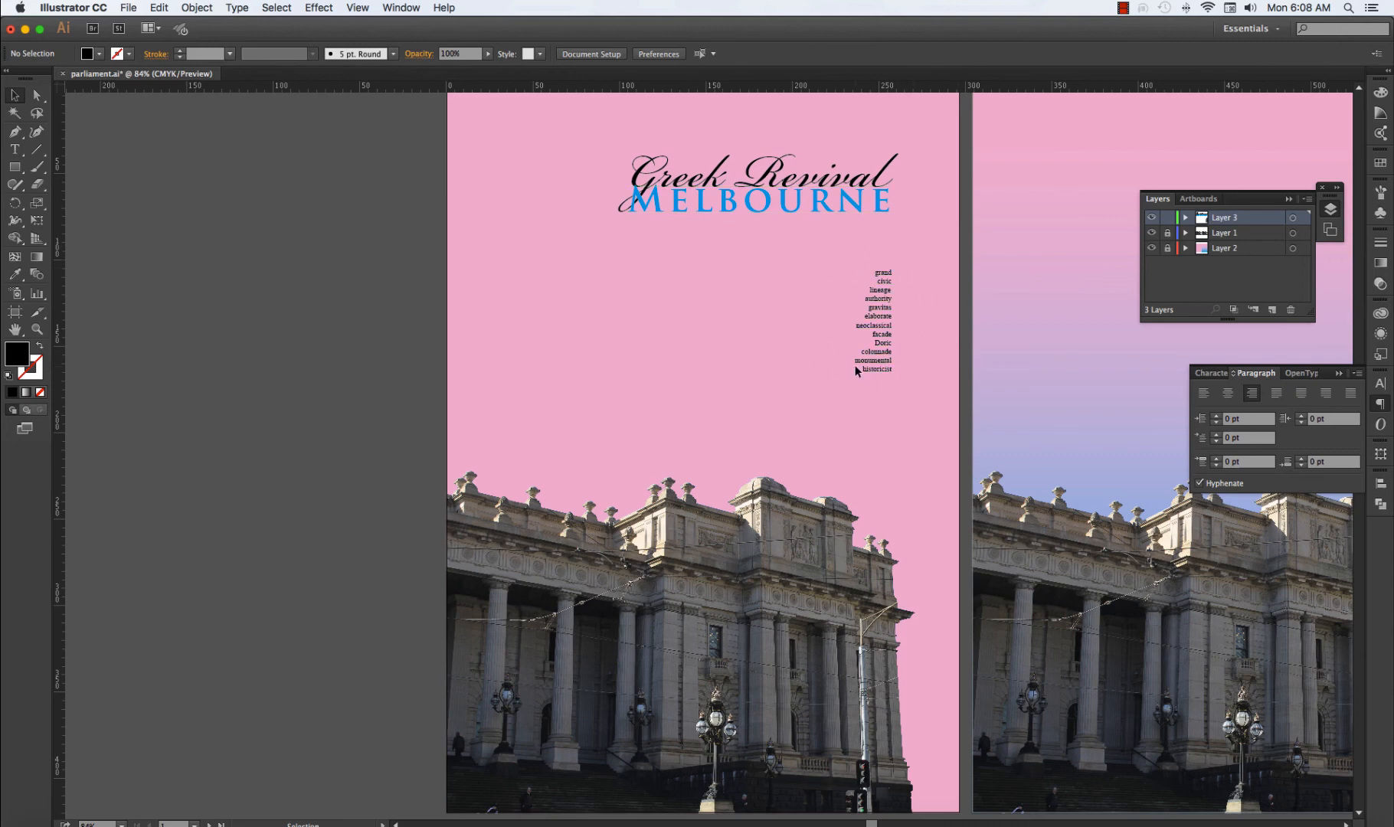
# Copy the heading and word list and paste them at the same position on the gradient poster's artboard.
pyautogui.press('super+minus')
pyautogui.hscroll(5, 826, 483)
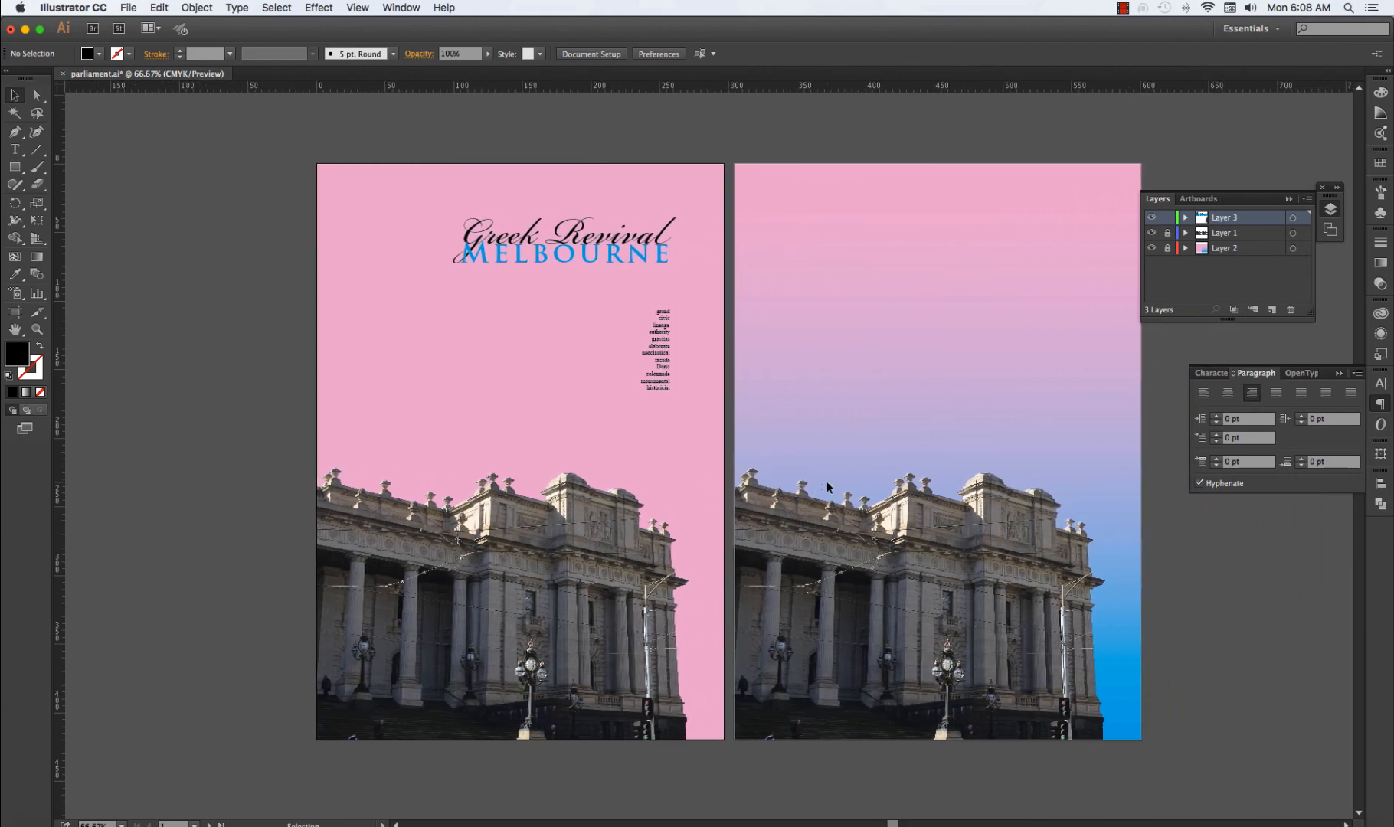
pyautogui.click(593, 250)
pyautogui.keyDown('shift'); pyautogui.click(656, 366); pyautogui.keyUp('shift')
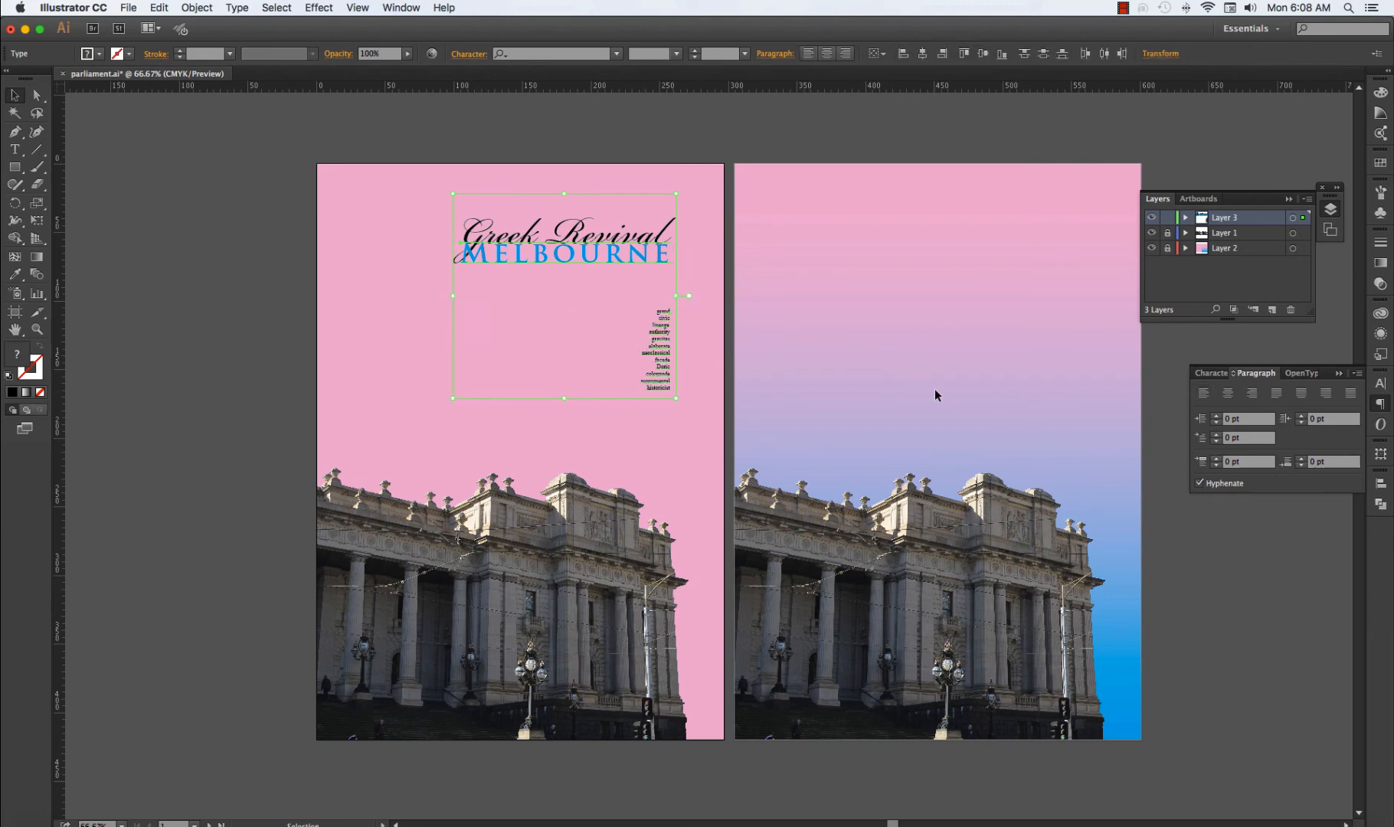
pyautogui.press('a')
pyautogui.click(953, 397)
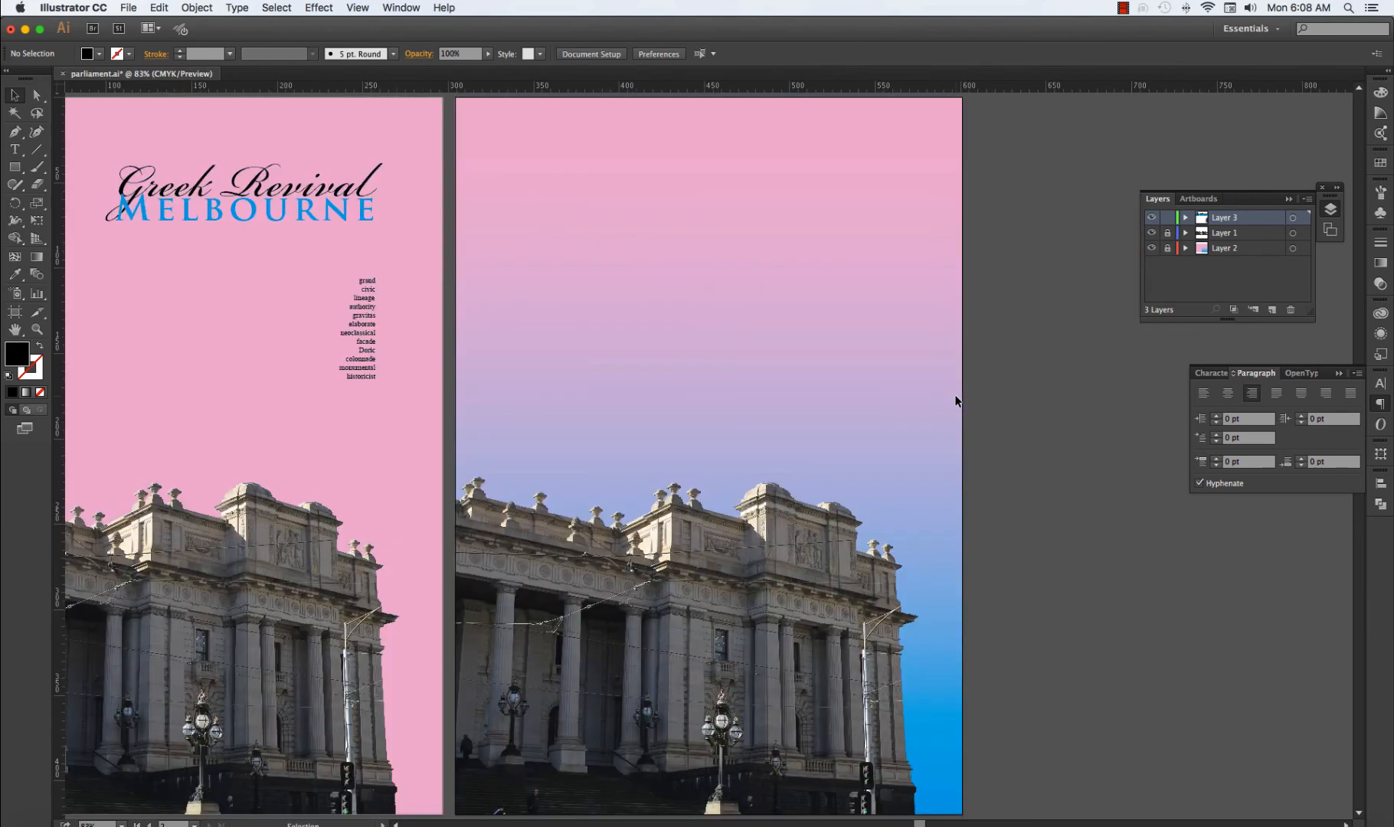
pyautogui.press('shift+super+v')
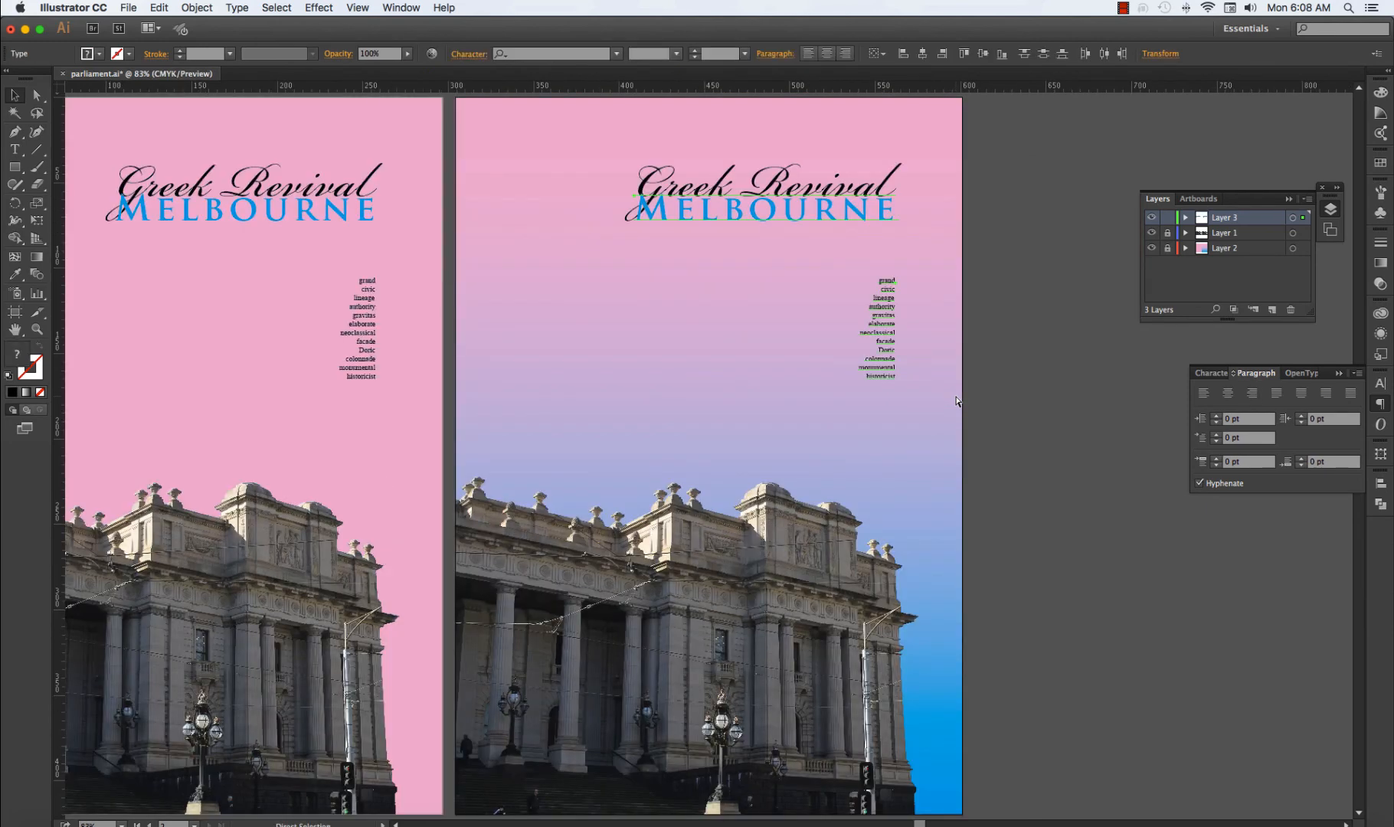
pyautogui.click(1020, 326)
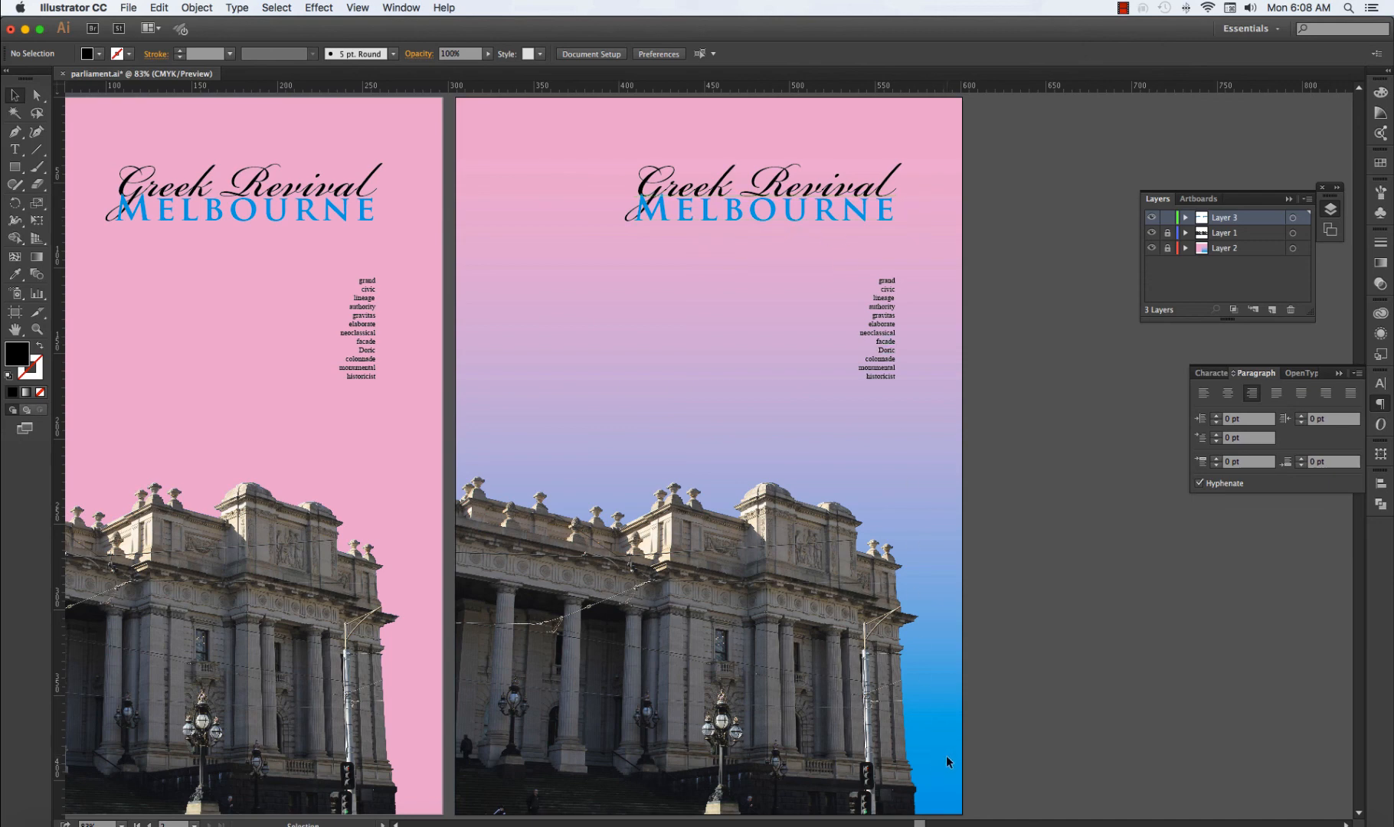
# Move the gradient poster's word list into the blue strip beside the building and fill its text with white.
pyautogui.click(886, 364)
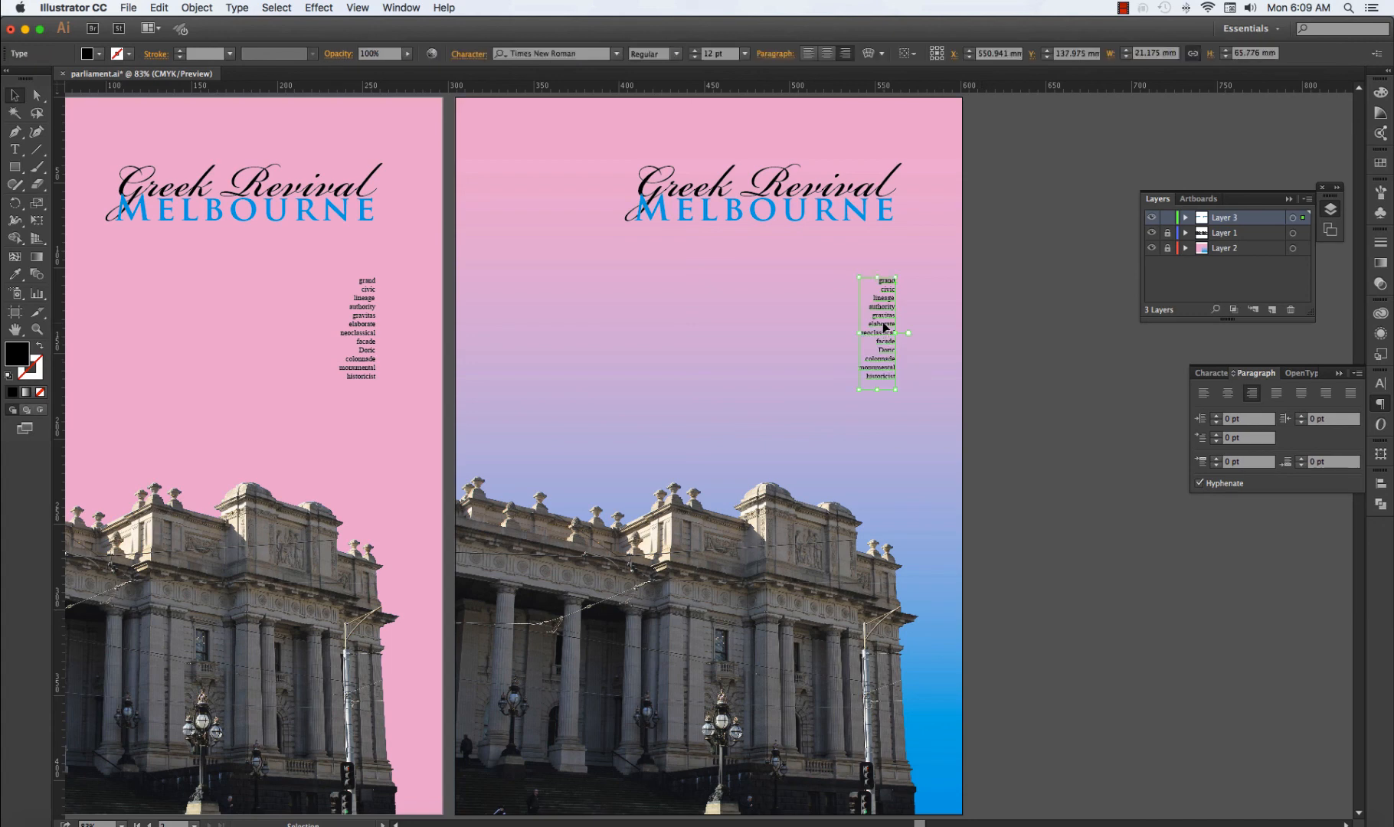
pyautogui.moveTo(882, 321); pyautogui.dragTo(938, 692)
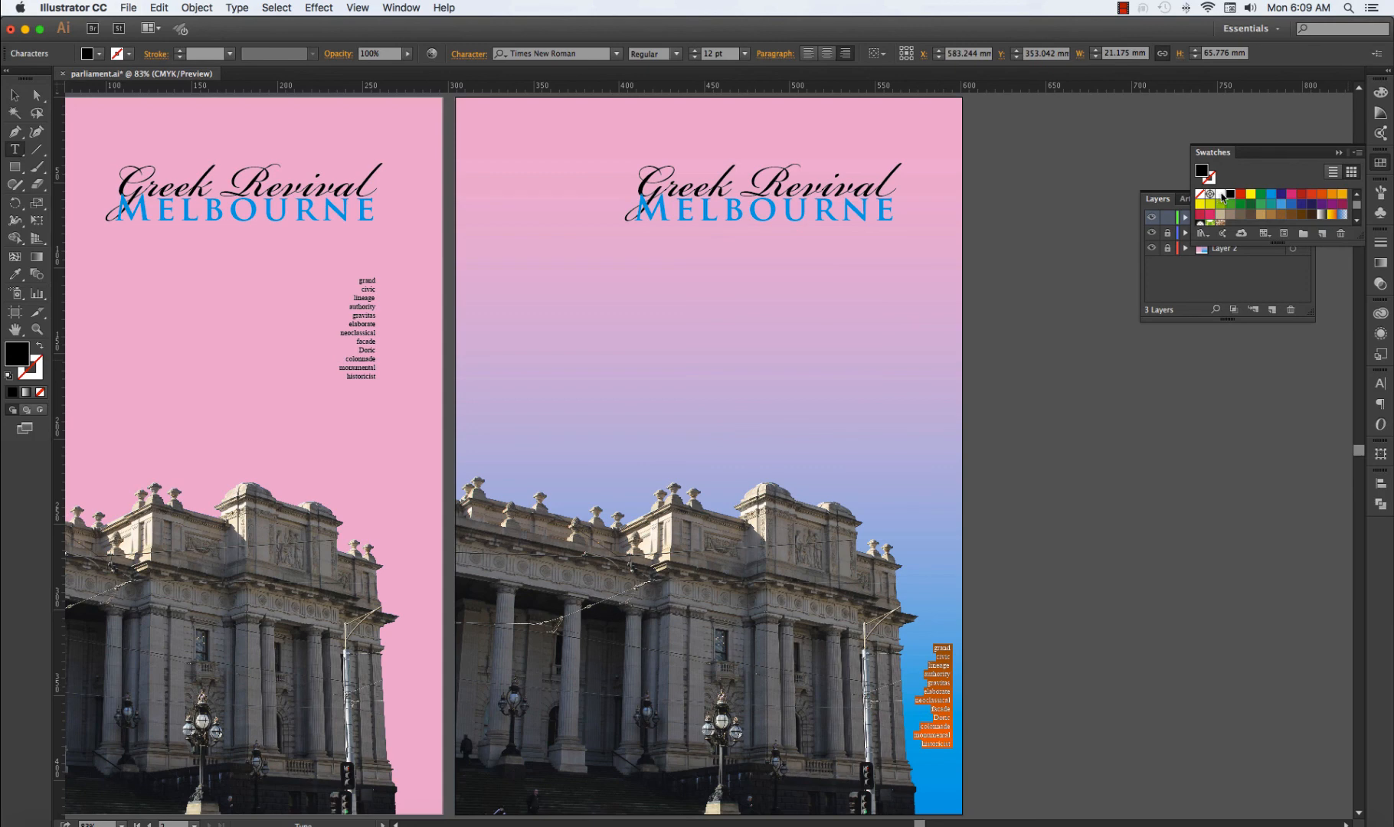
pyautogui.click(1221, 196)
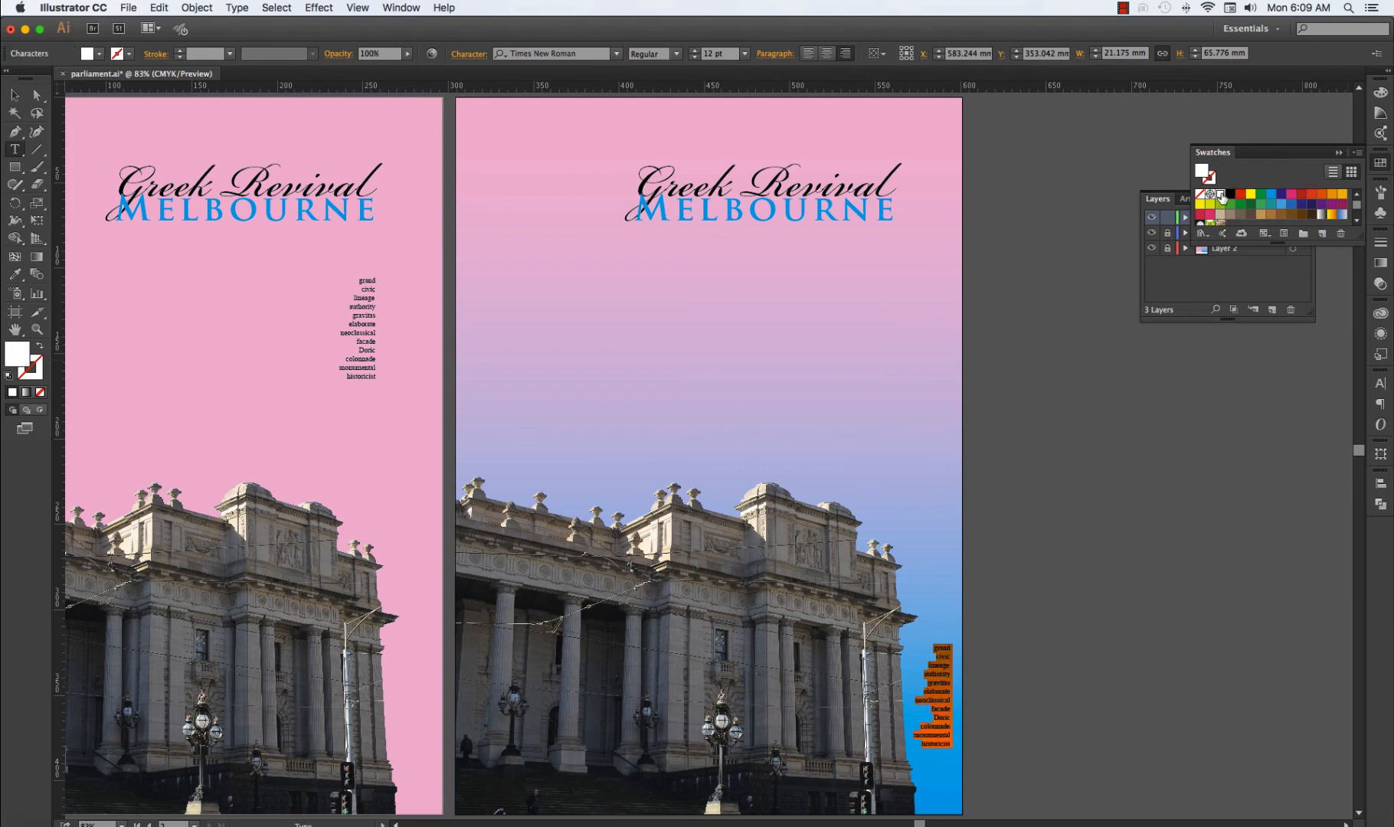
pyautogui.press('Escape')
pyautogui.click(1259, 633)
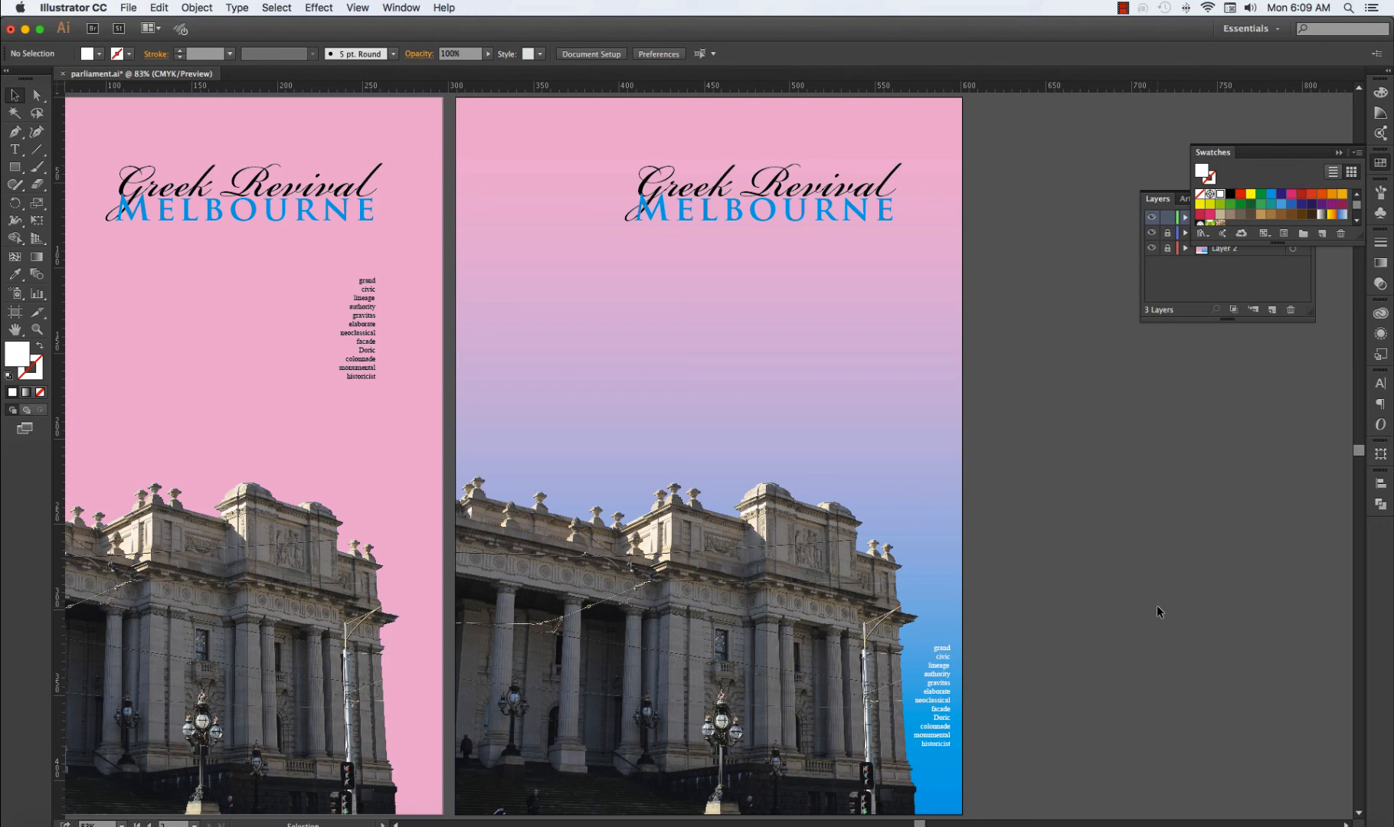
# Move the white word list back up to sit directly beneath the gradient poster's heading, aligned with its right end.
pyautogui.moveTo(940, 682); pyautogui.dragTo(940, 544)
pyautogui.click(1057, 578)
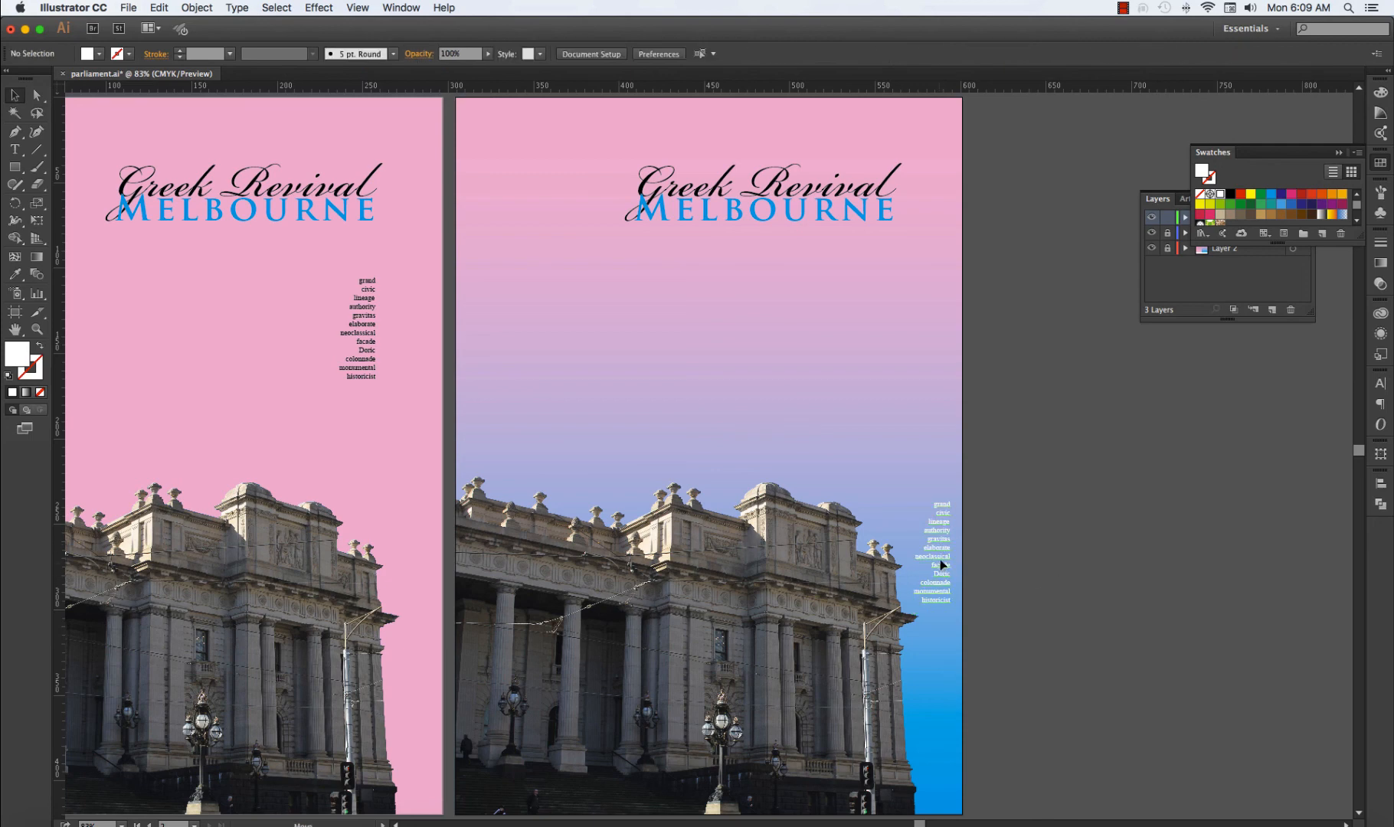
pyautogui.moveTo(939, 567); pyautogui.dragTo(880, 296)
pyautogui.click(1101, 416)
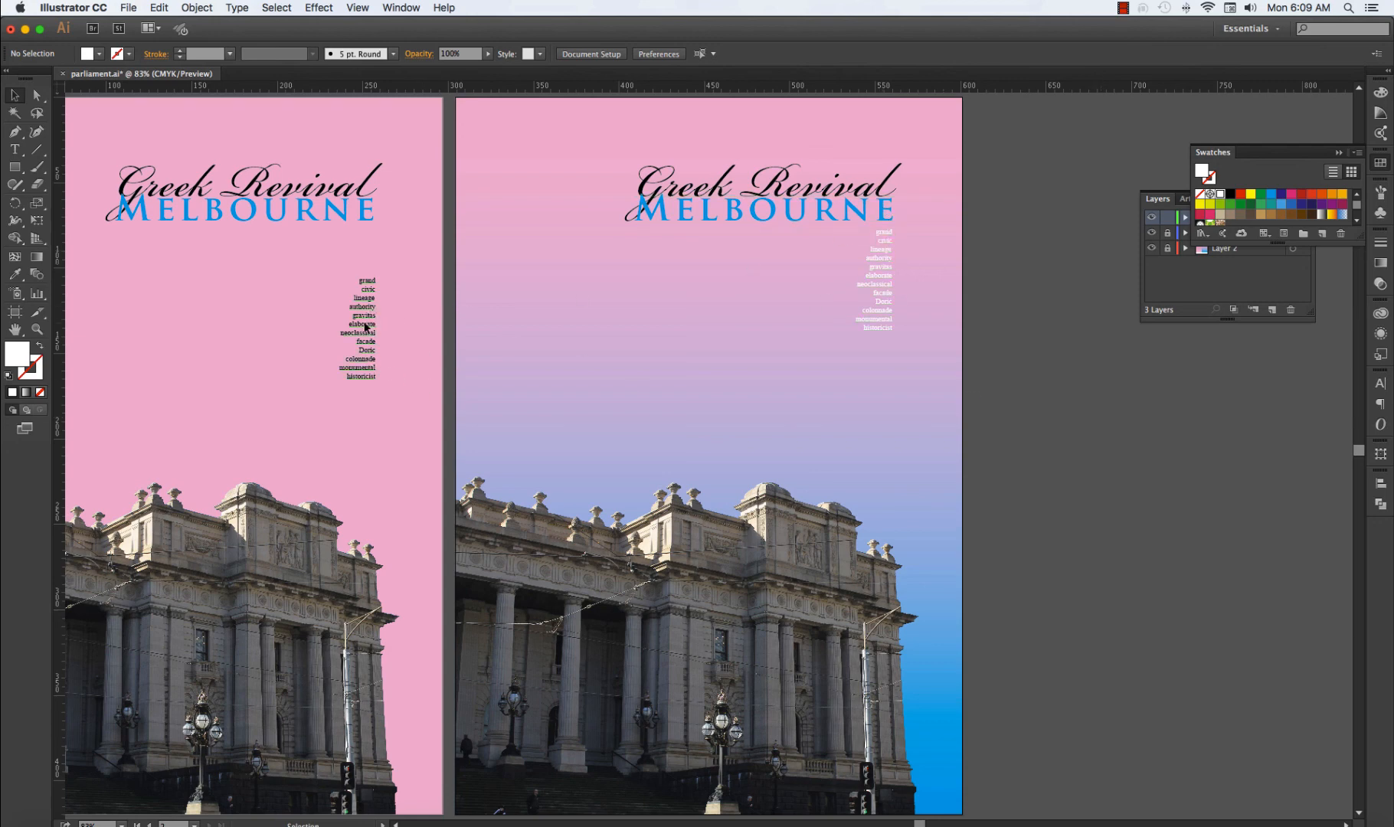
# Move the pink poster's black word list straight up by about 30 mm to sit directly beneath the heading.
pyautogui.moveTo(366, 326); pyautogui.dragTo(366, 280)
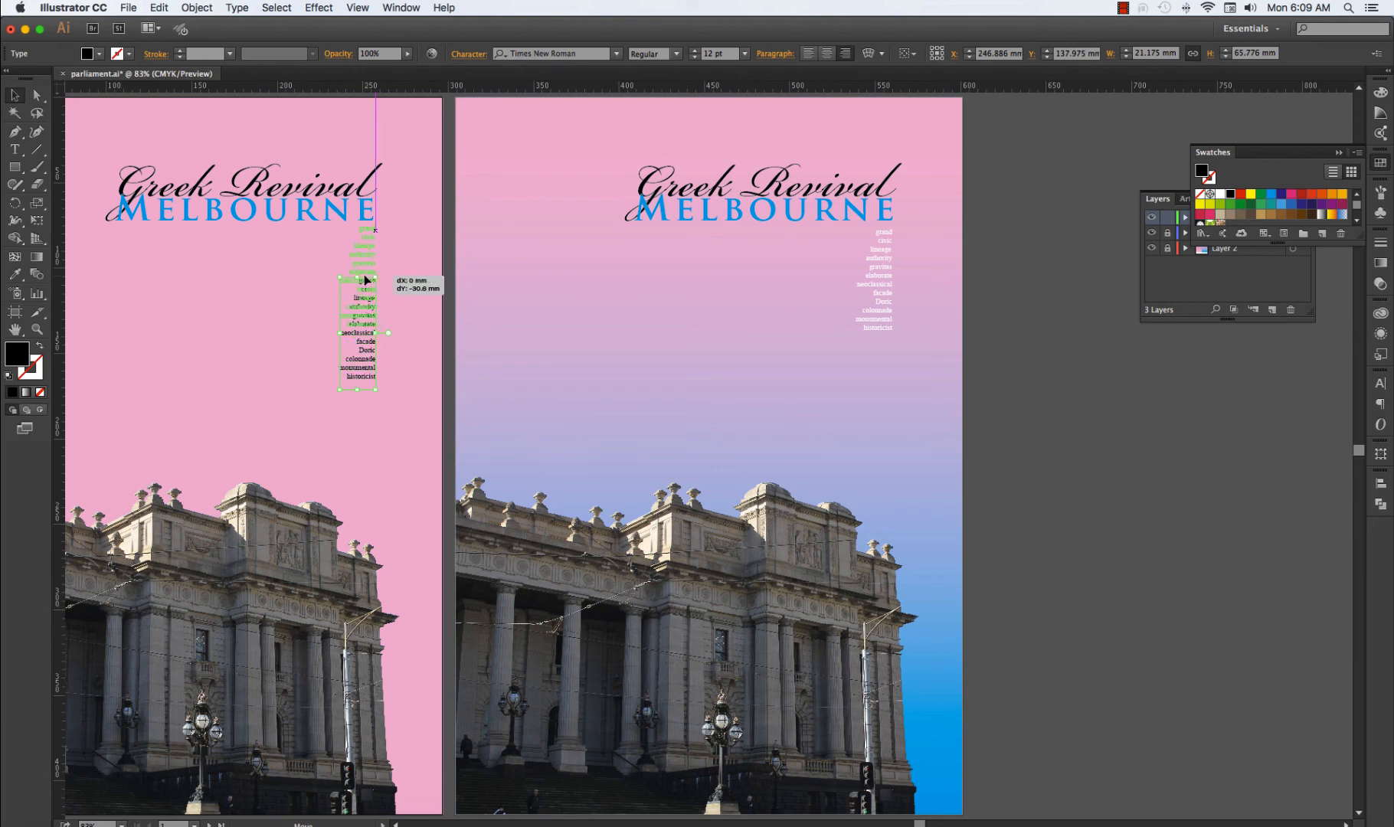
pyautogui.moveTo(366, 280); pyautogui.dragTo(366, 280)
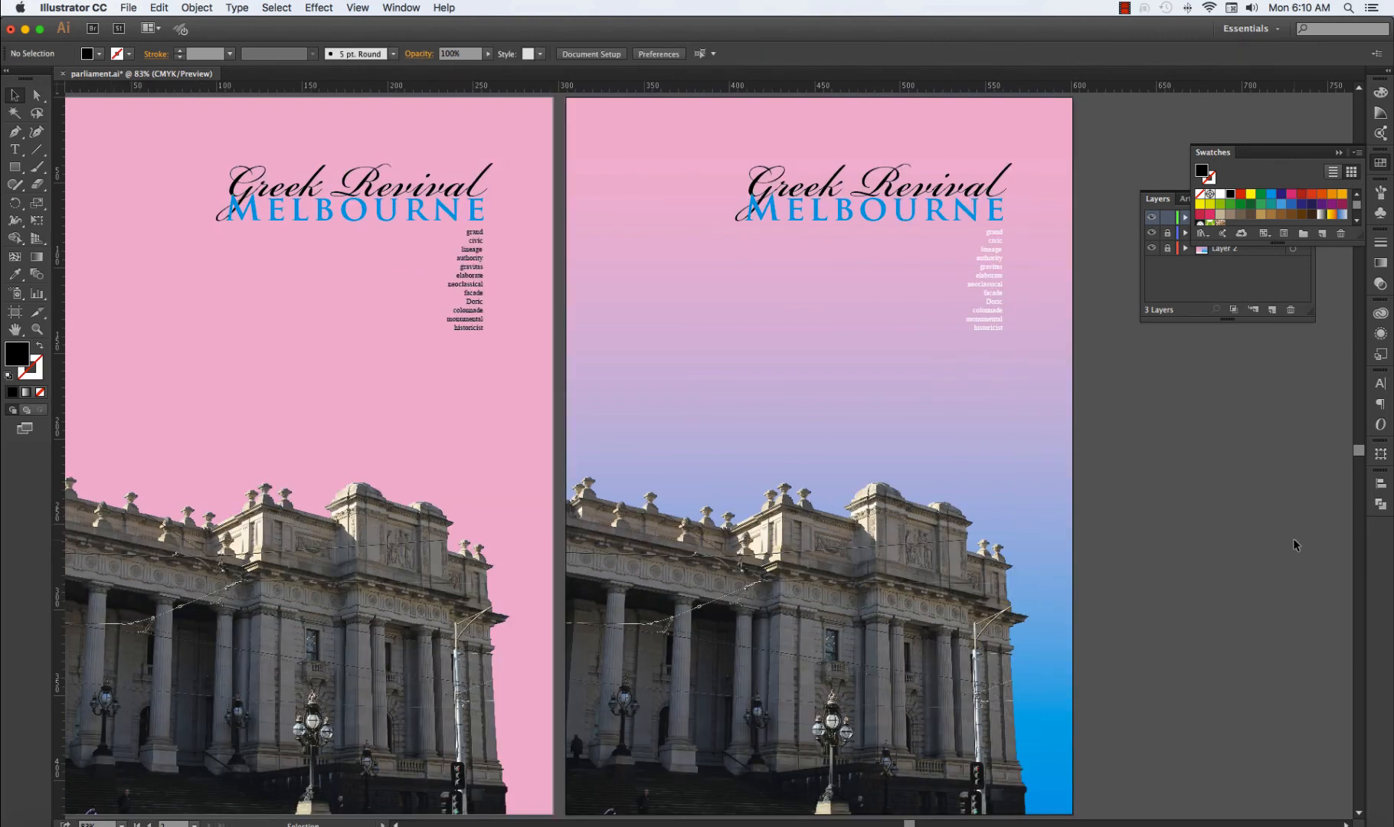
pyautogui.press('super+minus')
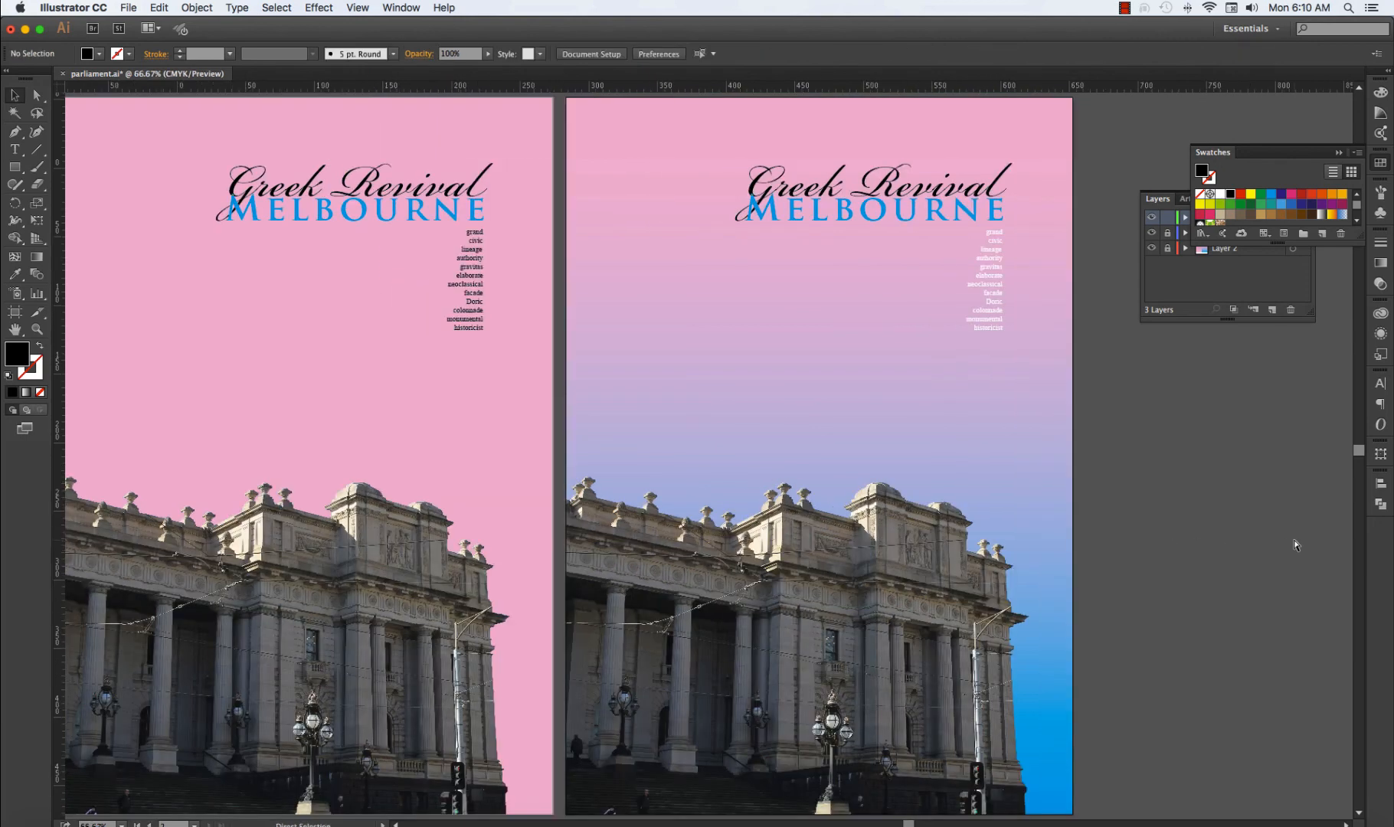
pyautogui.hscroll(-3, 1188, 562)
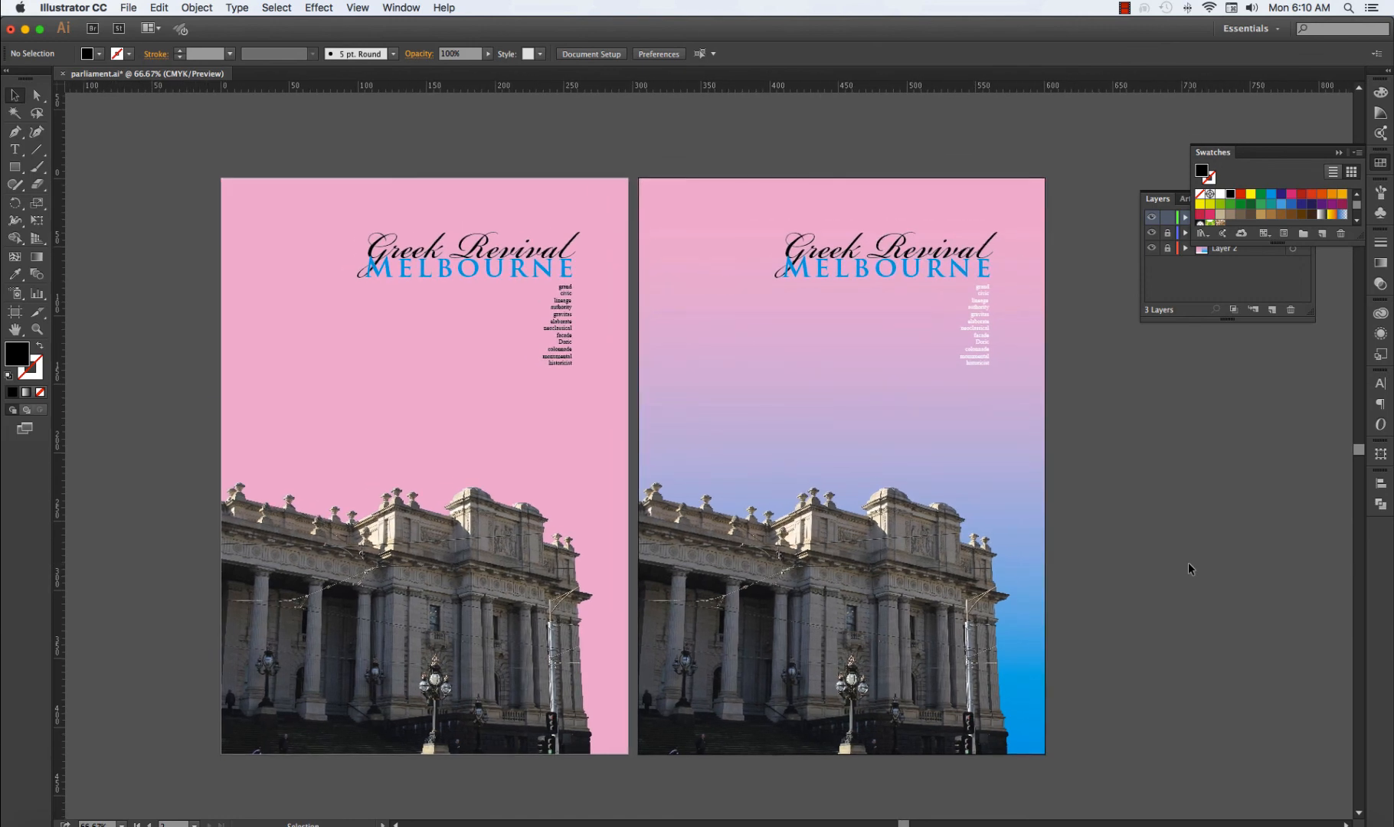
pyautogui.scroll(-2, 1189, 568)
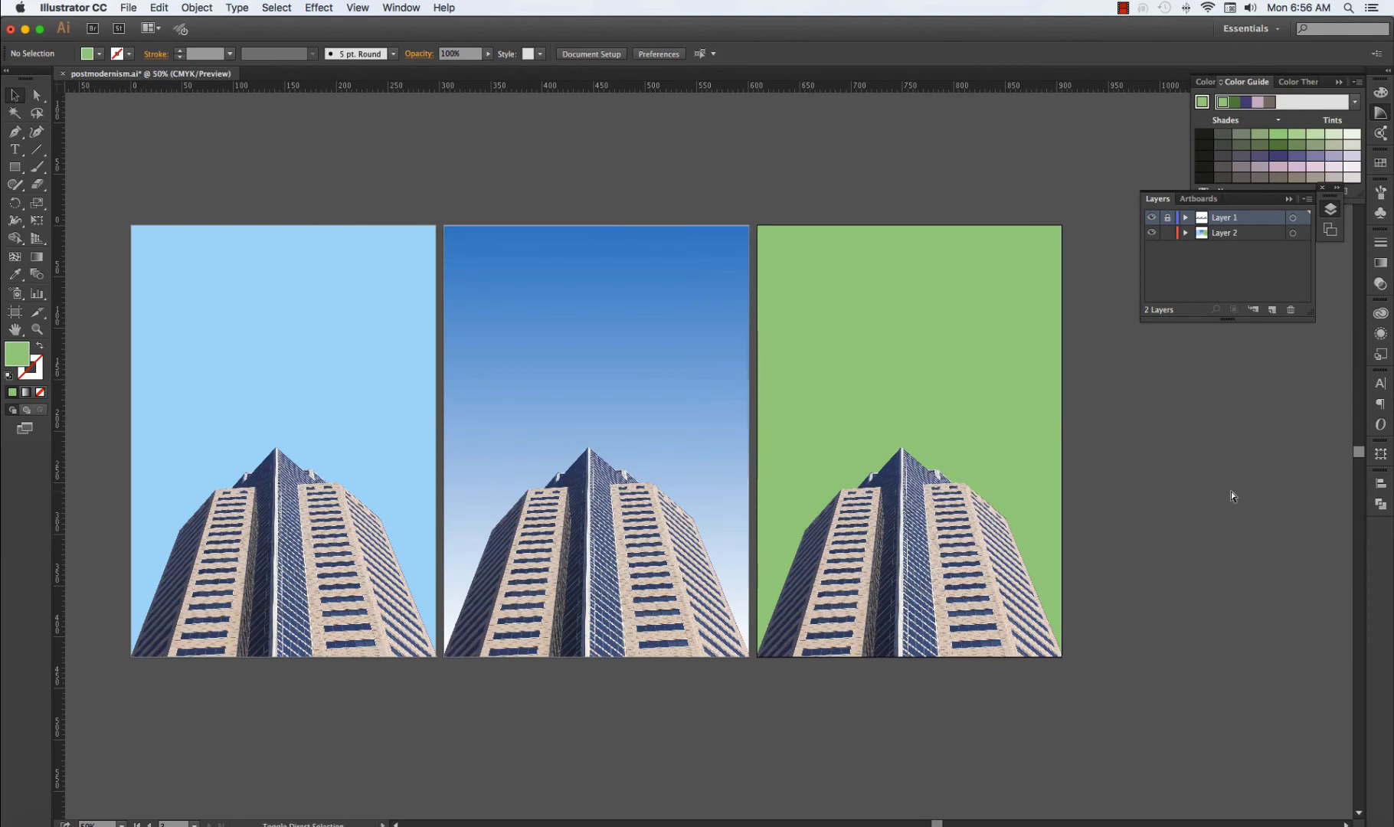
# Undo the scaling-down of the green poster's building and clip the large building to the poster's edges with a clipping mask.
pyautogui.press('super+z')
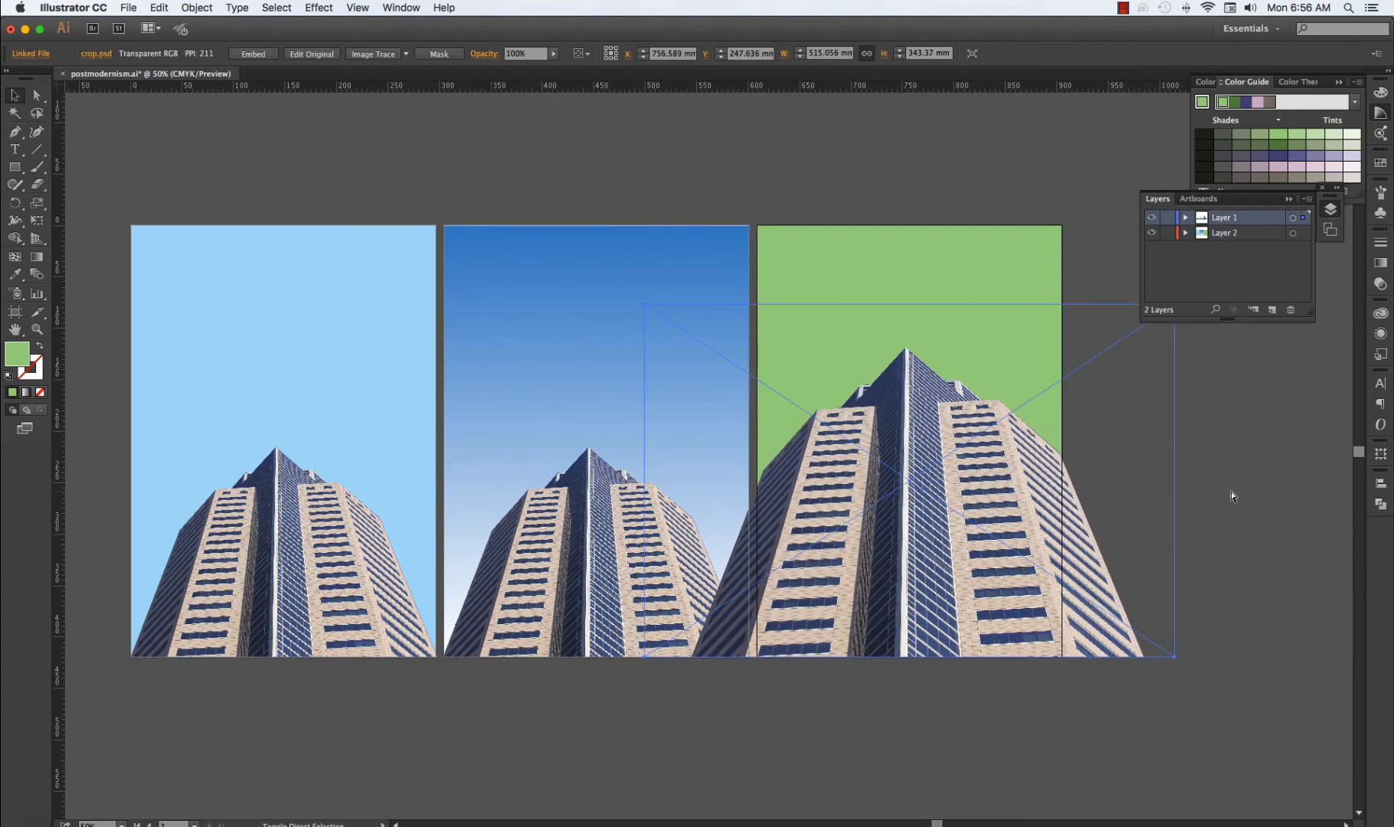
pyautogui.press('super+7')
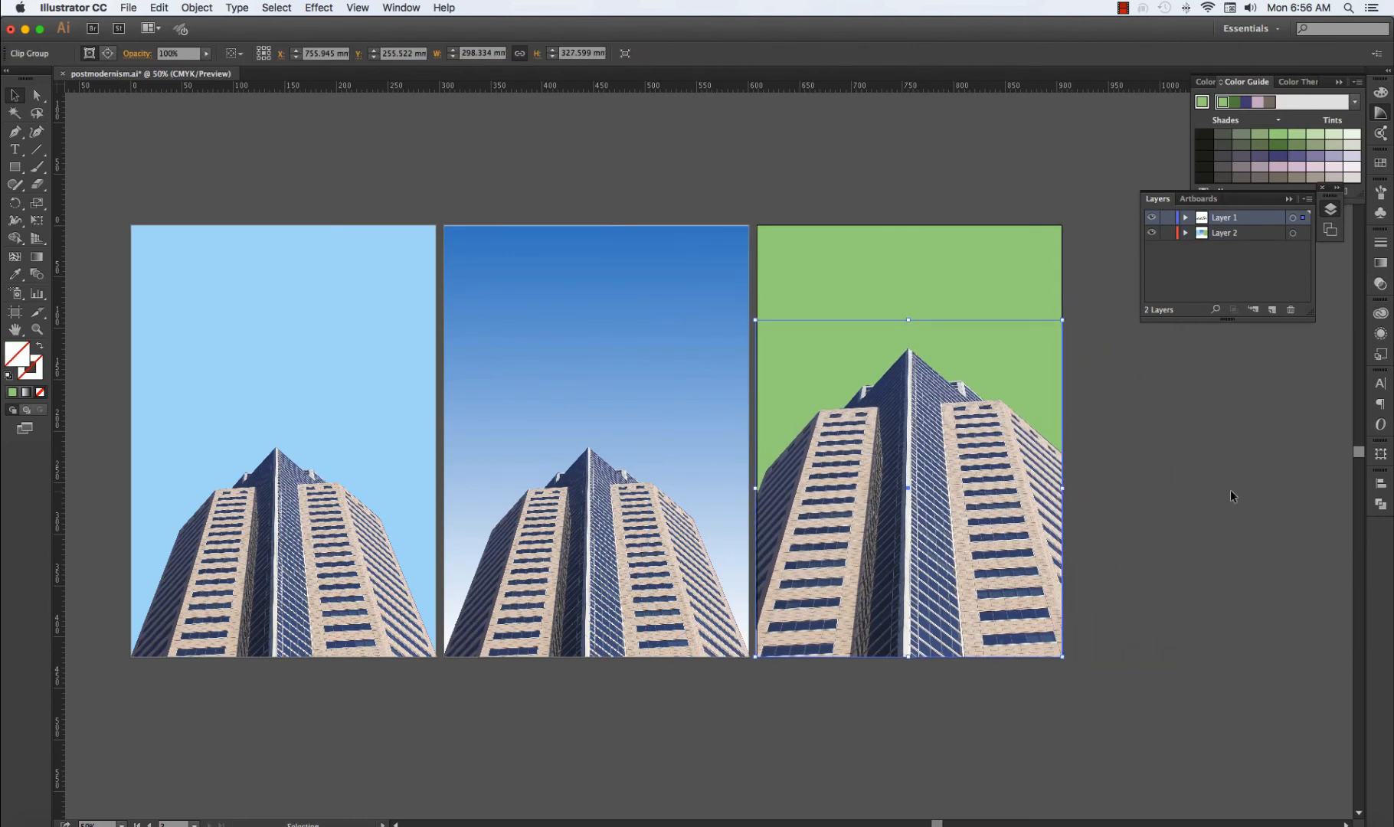
pyautogui.click(1226, 489)
# Add a new layer above Layer 1 and lock Layer 1 and Layer 2.
pyautogui.click(1271, 310)
pyautogui.moveTo(1167, 235); pyautogui.dragTo(1167, 249)
pyautogui.hscroll(2, 1167, 418)
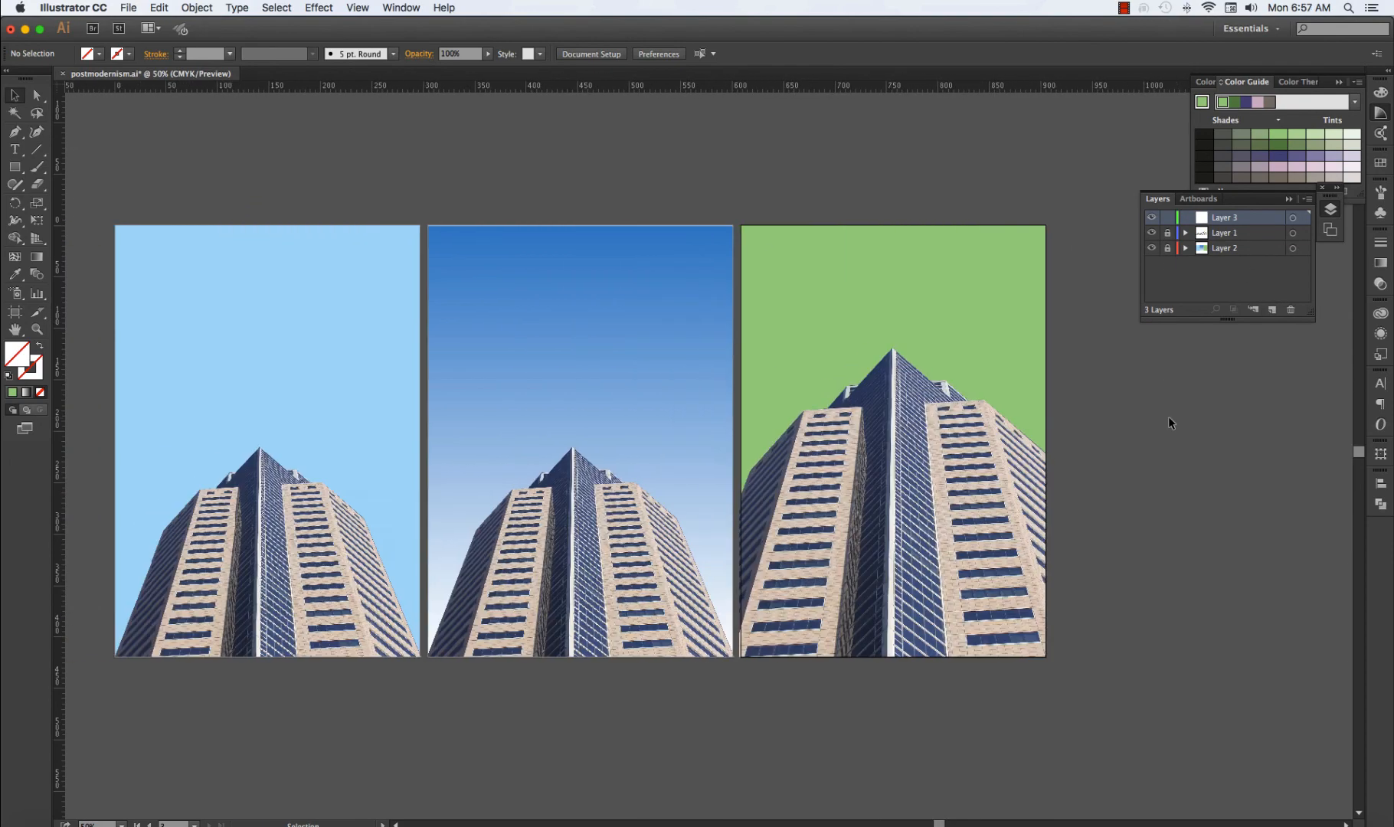
pyautogui.hscroll(-2, 1167, 418)
pyautogui.press('super+0')
pyautogui.hscroll(-3, 1084, 406)
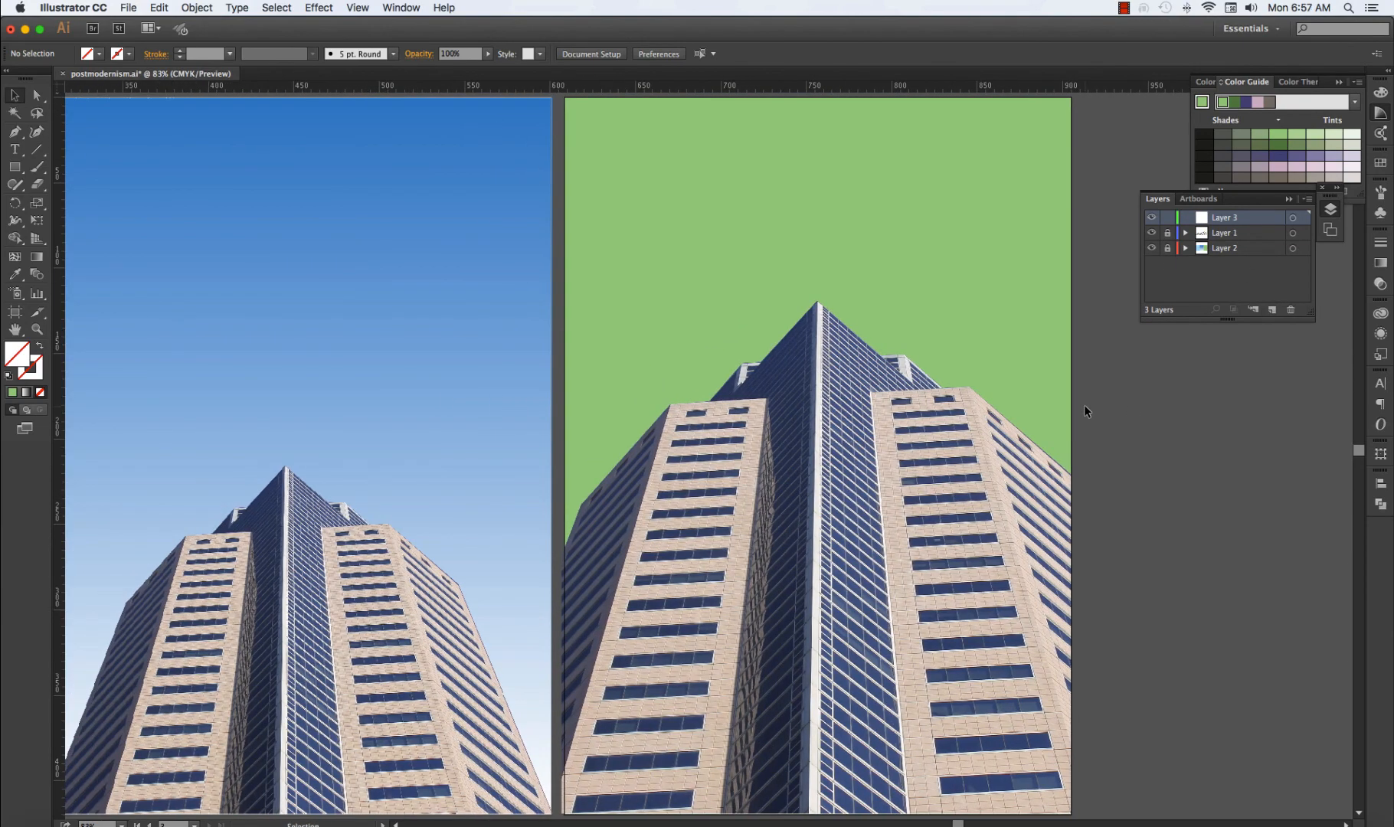
# Copy the sentence beginning "Postmodernism disturbs the modernist canon" from the Word document and paste it as text on the green poster in Illustrator.
pyautogui.click(289, 824)
pyautogui.tripleClick(250, 366)
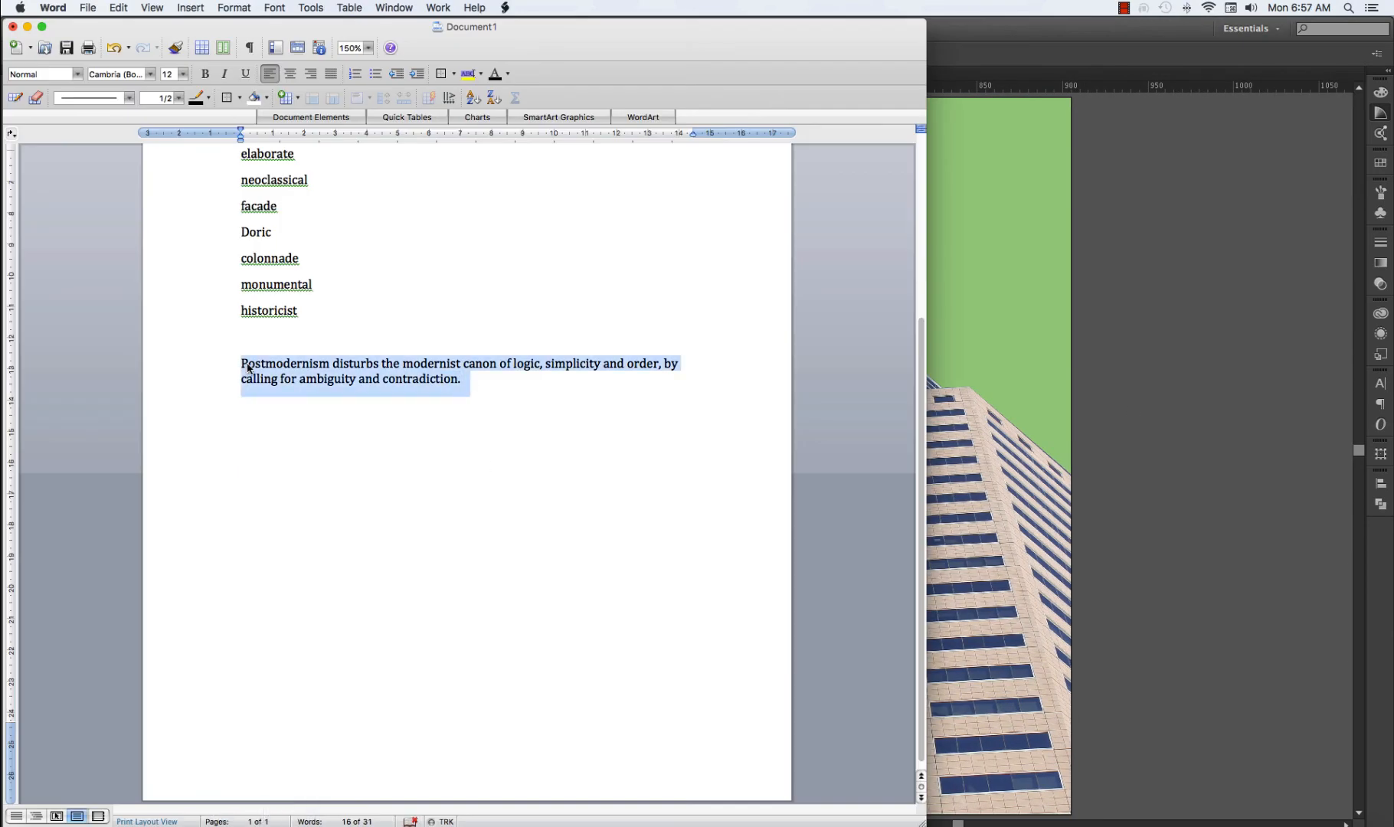
pyautogui.click(1146, 462)
pyautogui.click(17, 150)
pyautogui.click(630, 235)
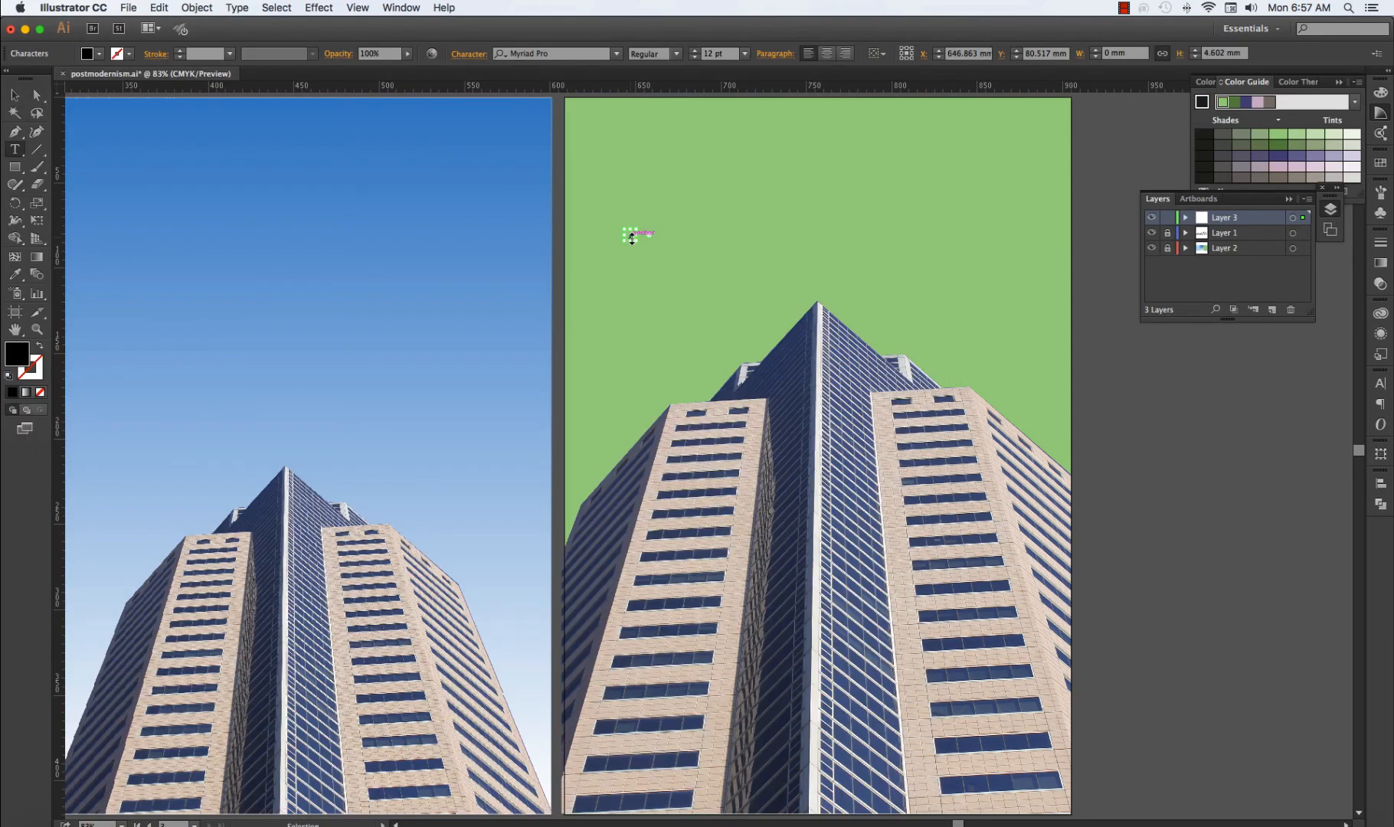
pyautogui.press('super+v')
pyautogui.press('Escape')
# Rotate the pasted sentence clockwise to match the slope of the building's right side and move it to run along that edge.
pyautogui.moveTo(877, 238); pyautogui.dragTo(871, 283)
pyautogui.doubleClick(650, 279)
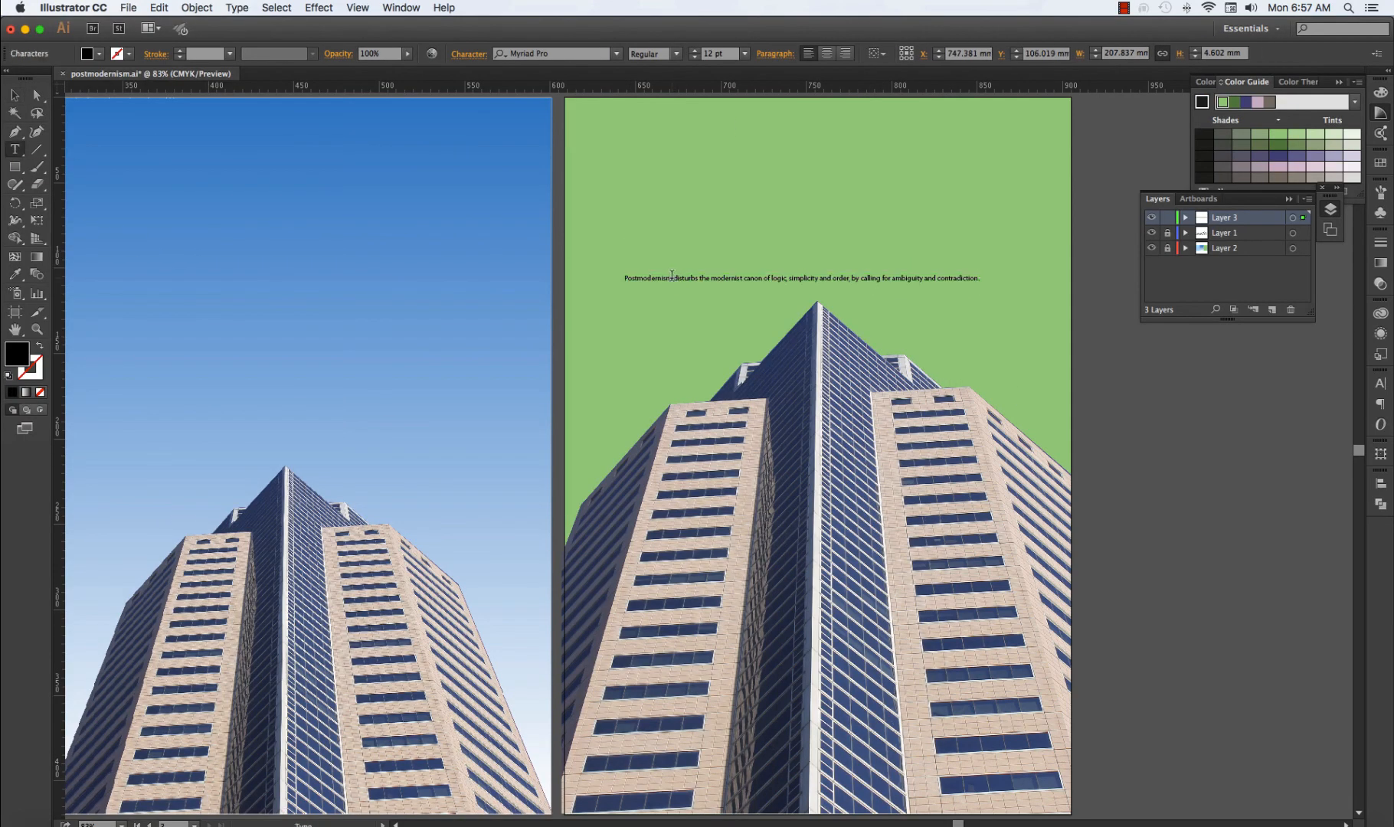
pyautogui.doubleClick(649, 278)
pyautogui.moveTo(991, 292); pyautogui.dragTo(953, 406)
pyautogui.moveTo(813, 287); pyautogui.dragTo(936, 362)
pyautogui.press('super+z')
pyautogui.moveTo(787, 267); pyautogui.dragTo(907, 335)
# Fill the slanted sentence with a pale tint of yellow.
pyautogui.click(1380, 162)
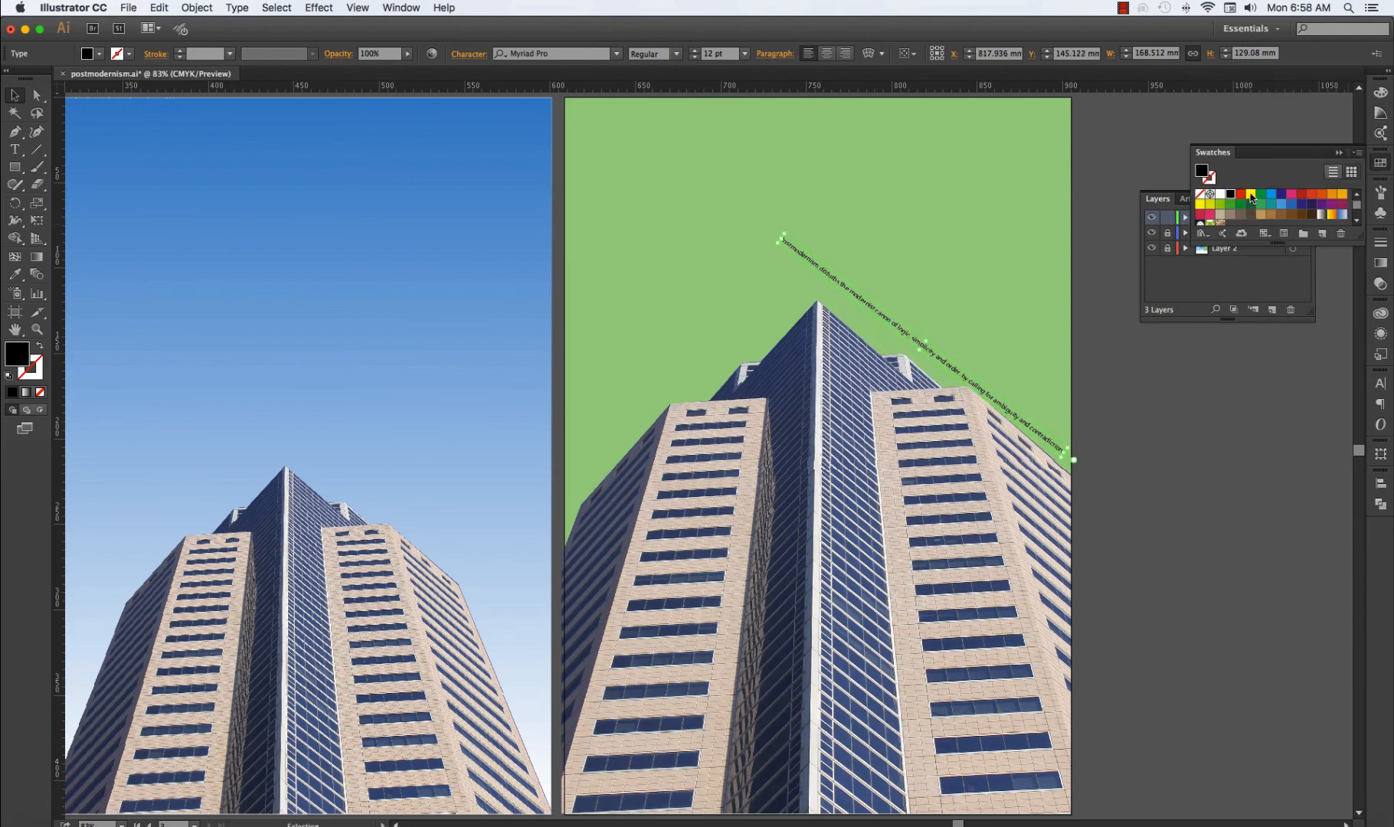
pyautogui.click(1251, 194)
pyautogui.click(1381, 113)
pyautogui.click(1333, 134)
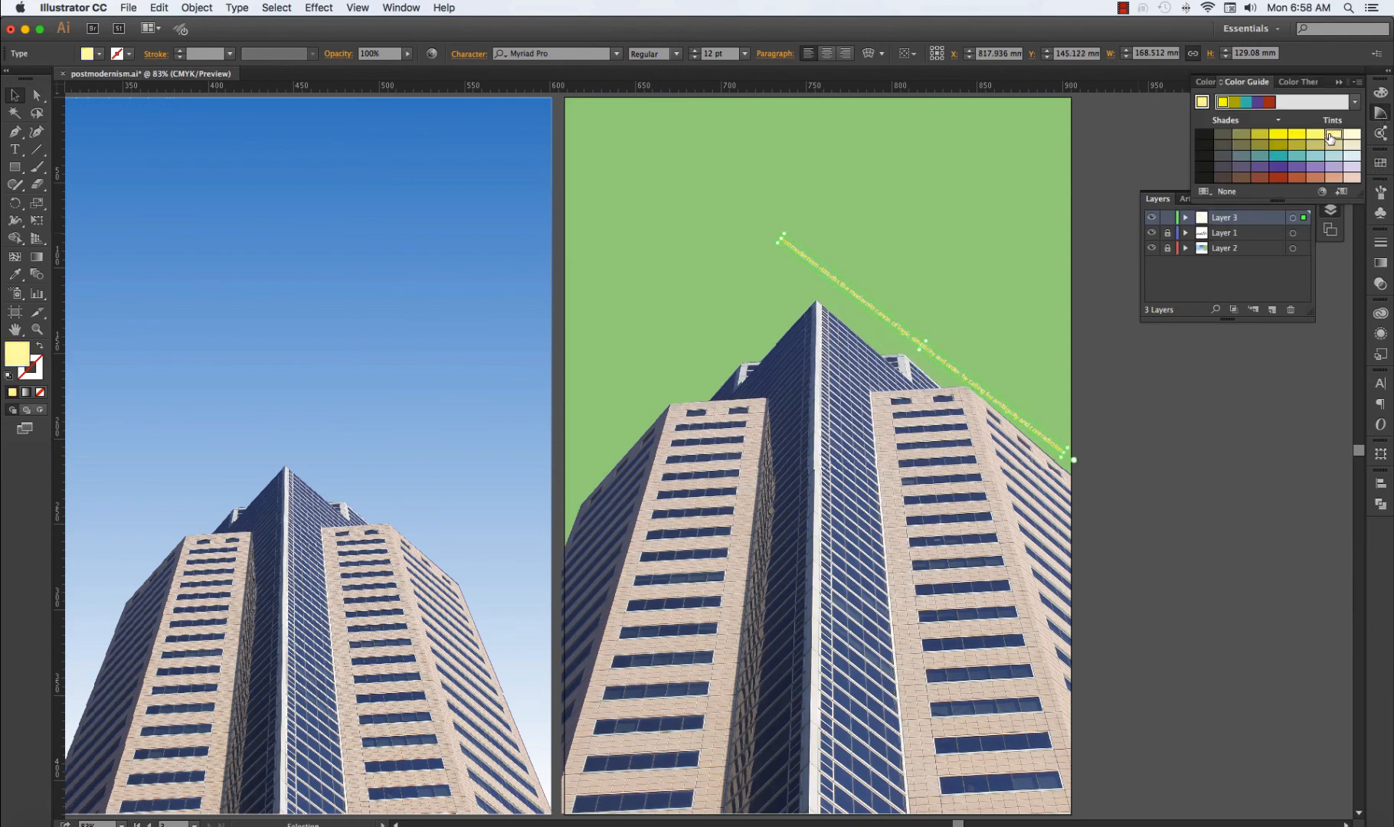
pyautogui.click(1132, 152)
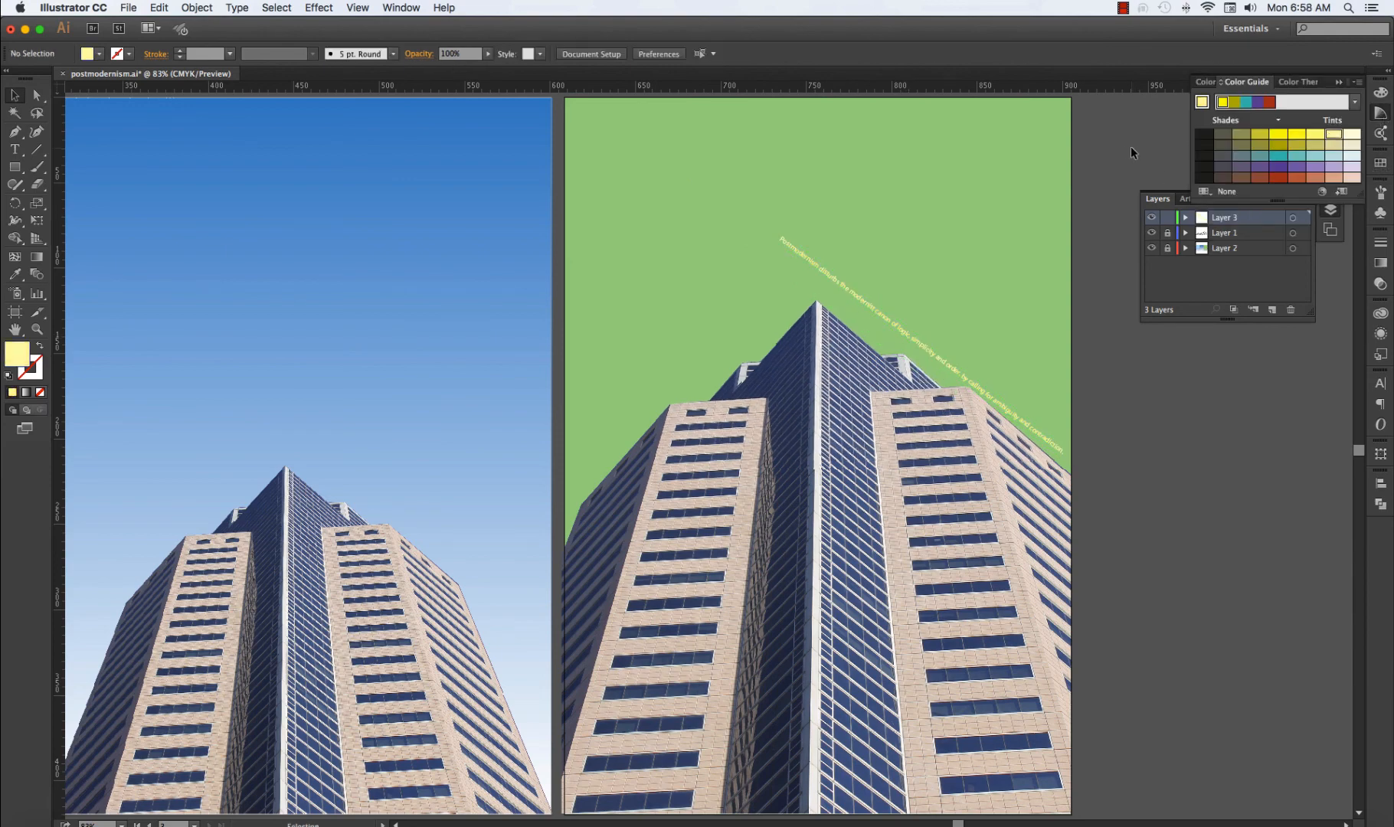
# Add the two-line heading "Postmodernism Melbourne" near the top of the green poster and change it to uppercase.
pyautogui.click(14, 149)
pyautogui.click(761, 135)
pyautogui.write('Postmodernism')
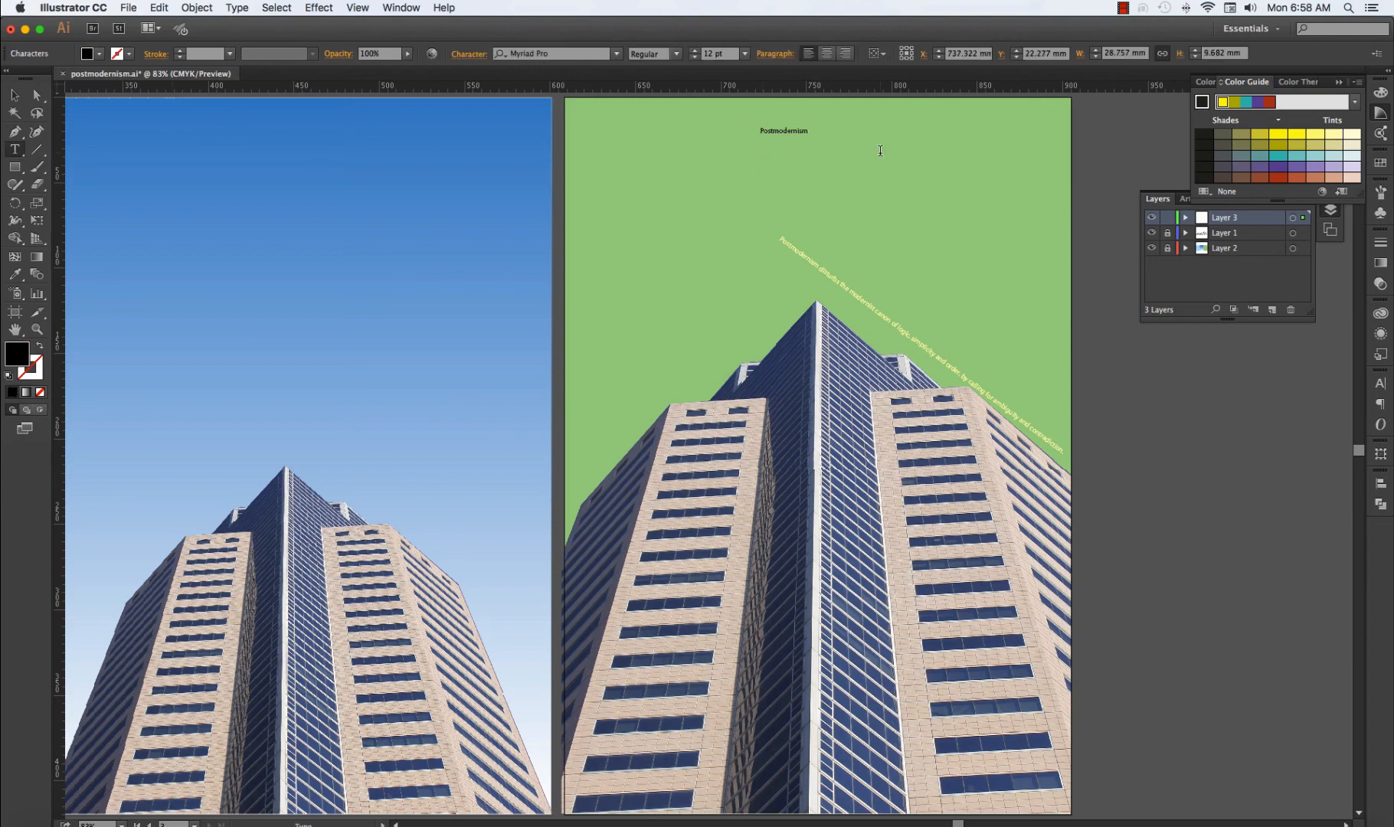
pyautogui.press('super+a')
pyautogui.click(237, 8)
pyautogui.moveTo(306, 212)
pyautogui.click(428, 215)
# Set the heading's font size to 72 pt and move it into the green area above the building.
pyautogui.click(1380, 385)
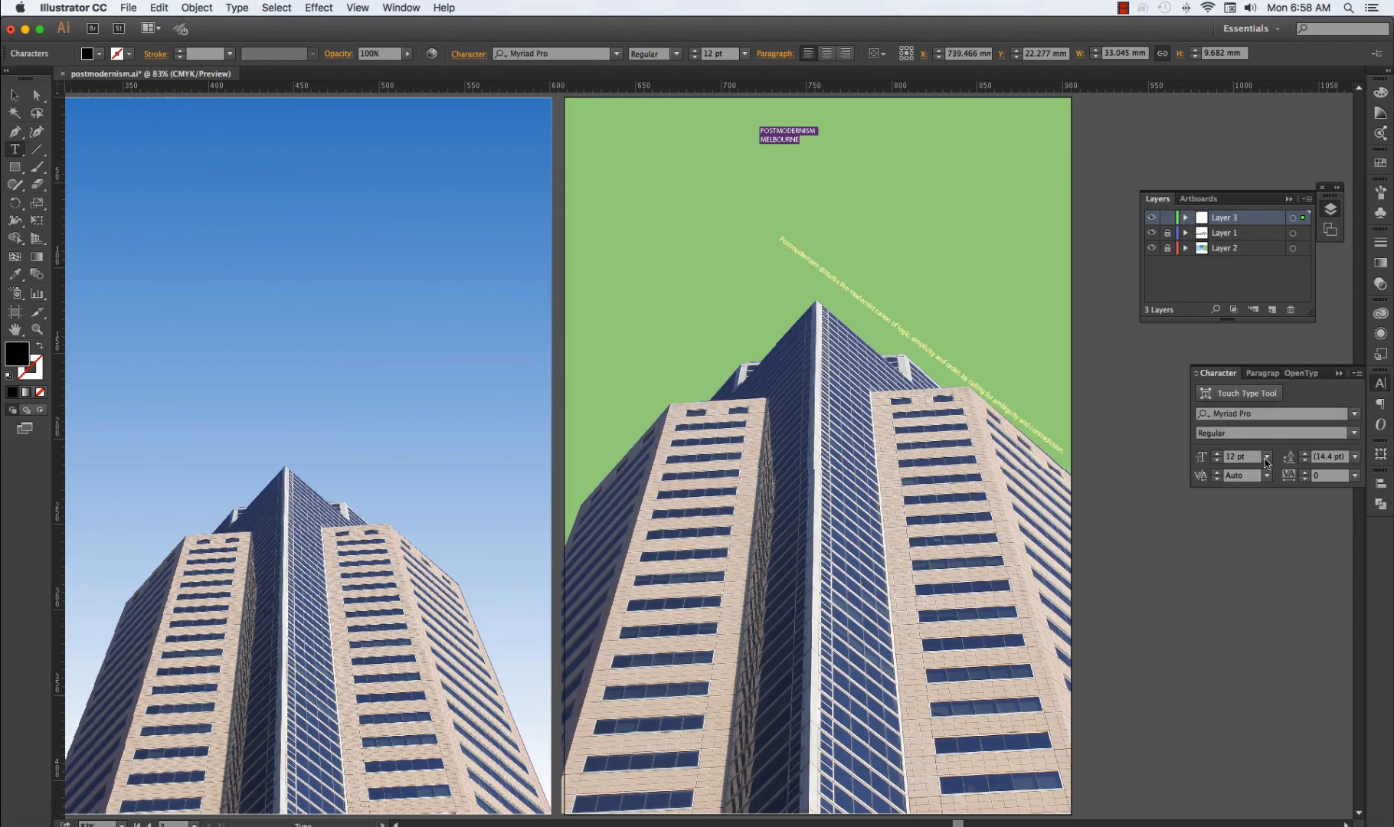
pyautogui.click(1267, 457)
pyautogui.click(1290, 713)
pyautogui.press('Escape')
pyautogui.moveTo(880, 124); pyautogui.dragTo(768, 205)
pyautogui.click(1102, 138)
# Set the heading's first line, POSTMODERNISM, in Bauhaus 93.
pyautogui.tripleClick(871, 198)
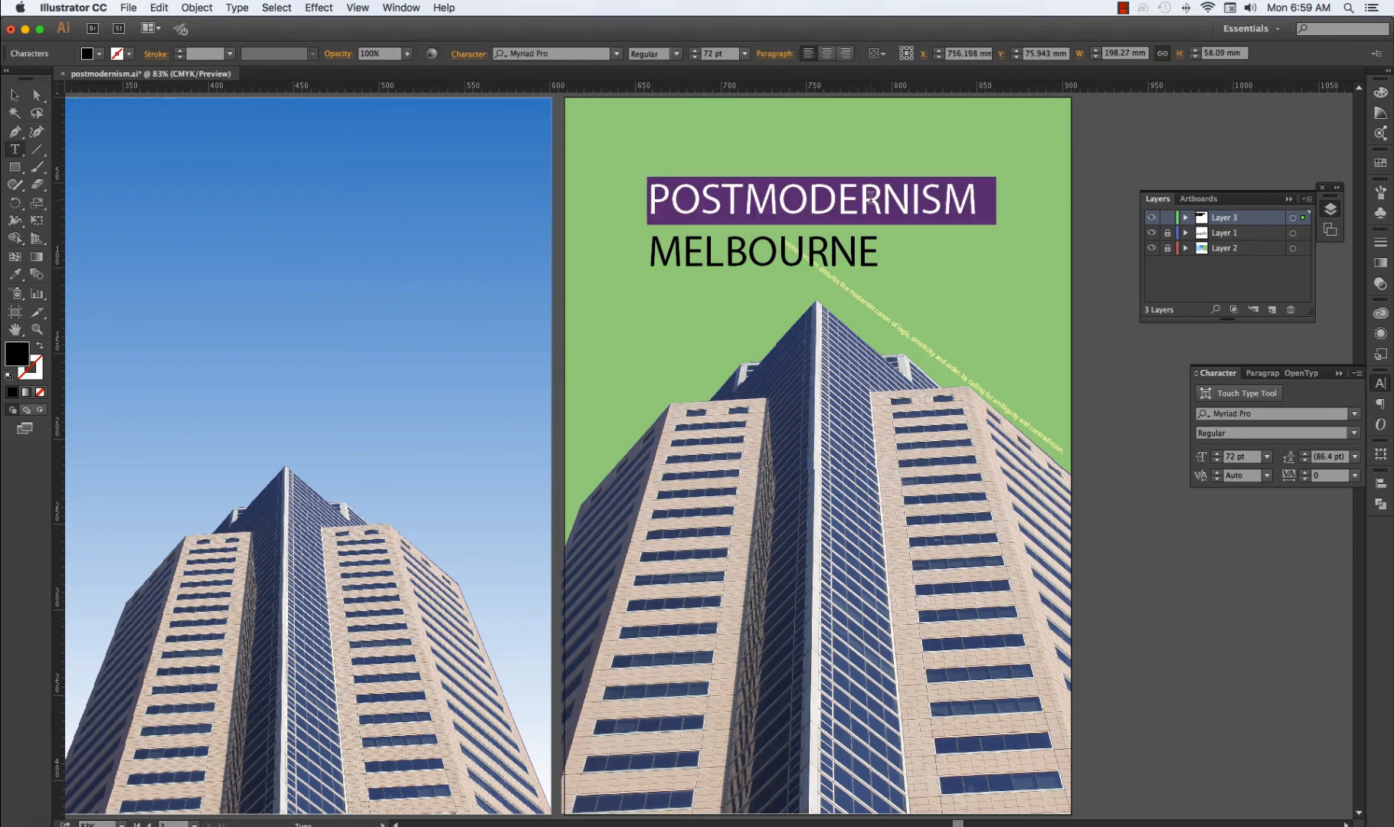
pyautogui.click(1272, 414)
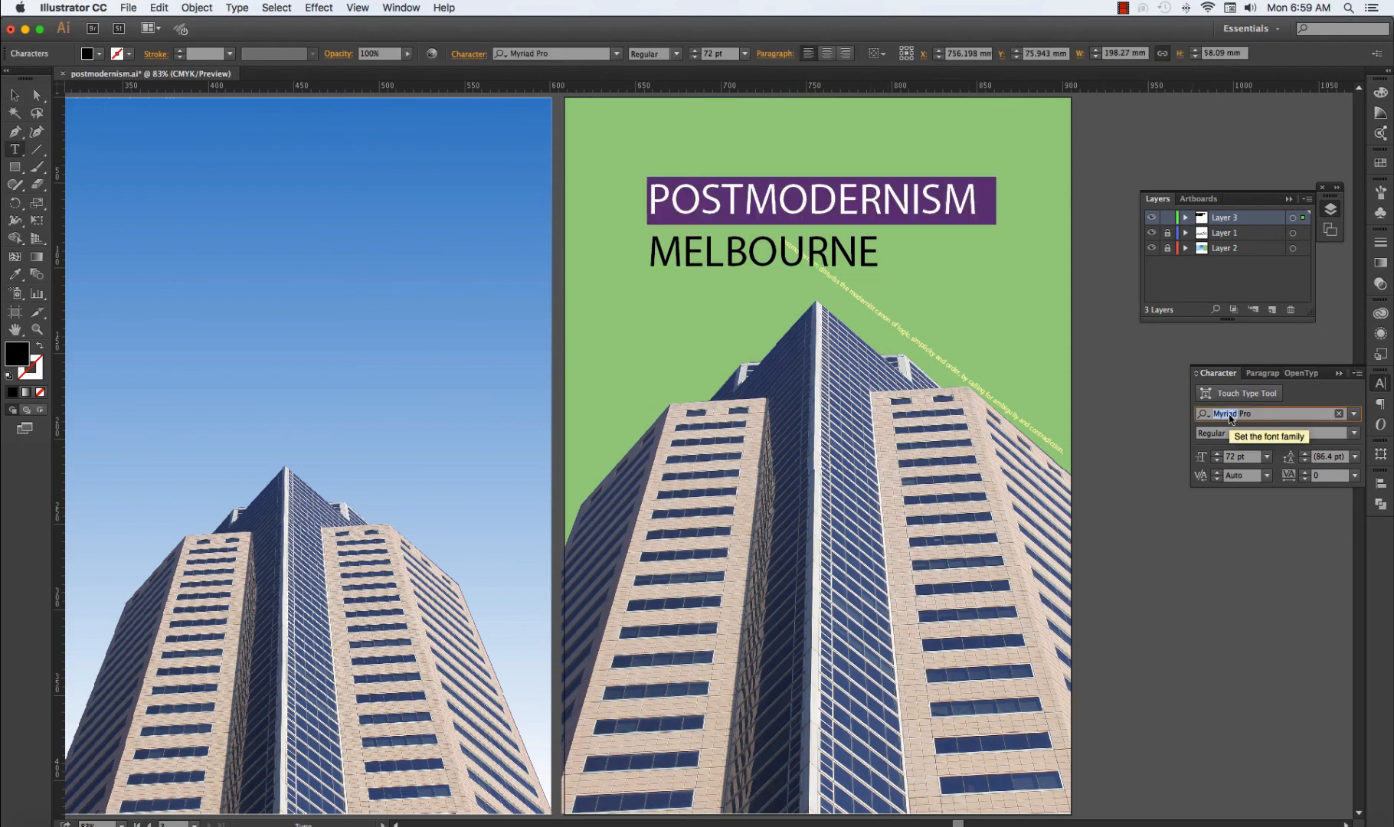
pyautogui.write('bauhaus')
pyautogui.click(1107, 457)
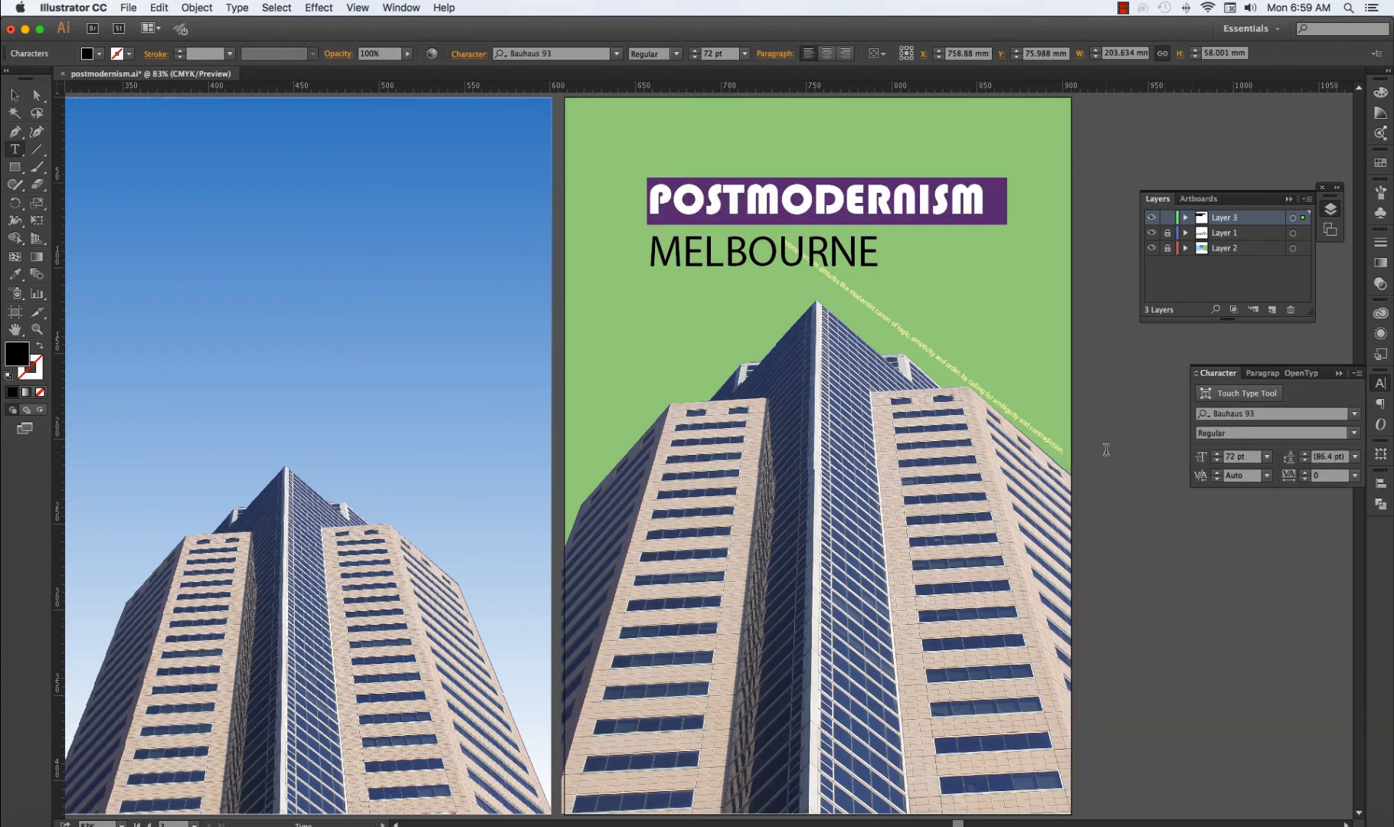
# Reduce the word POSTMODERNISM to a font size of 48 pt.
pyautogui.tripleClick(755, 246)
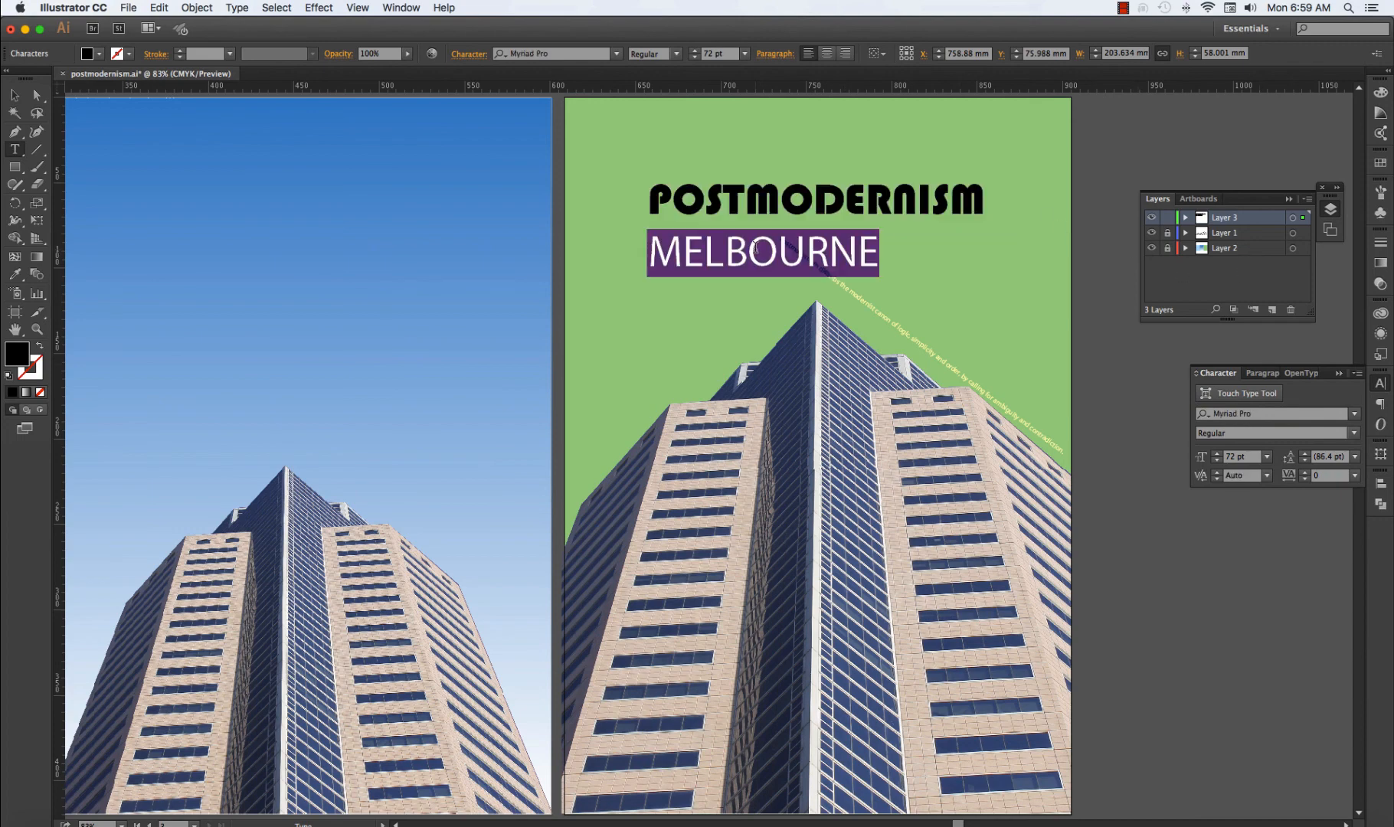
pyautogui.tripleClick(768, 199)
pyautogui.click(1266, 457)
pyautogui.click(1279, 683)
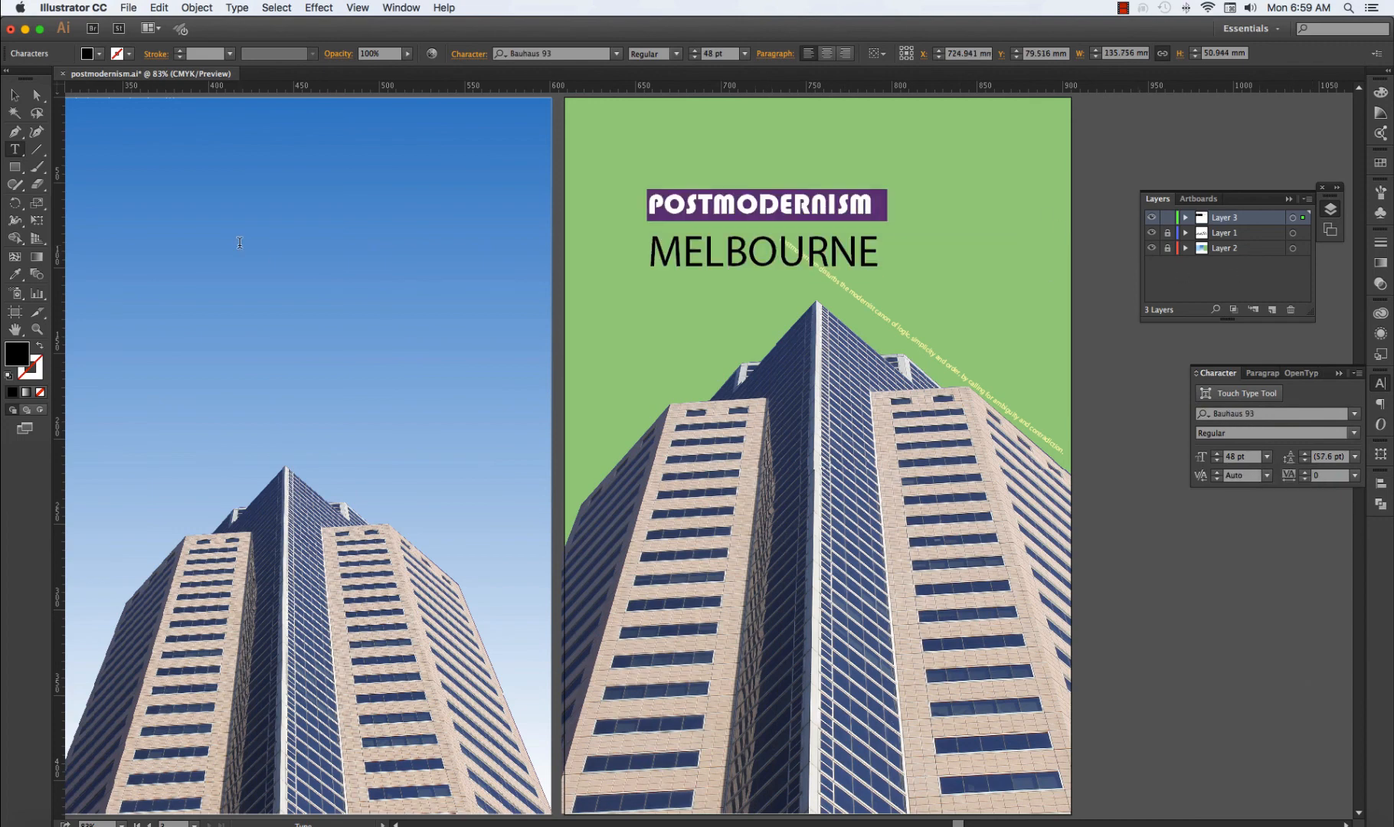
pyautogui.press('Escape')
# Increase the tracking of the word POSTMODERNISM to 393.
pyautogui.click(1305, 472)
pyautogui.click(1305, 472)
pyautogui.click(1305, 471)
pyautogui.click(1305, 471)
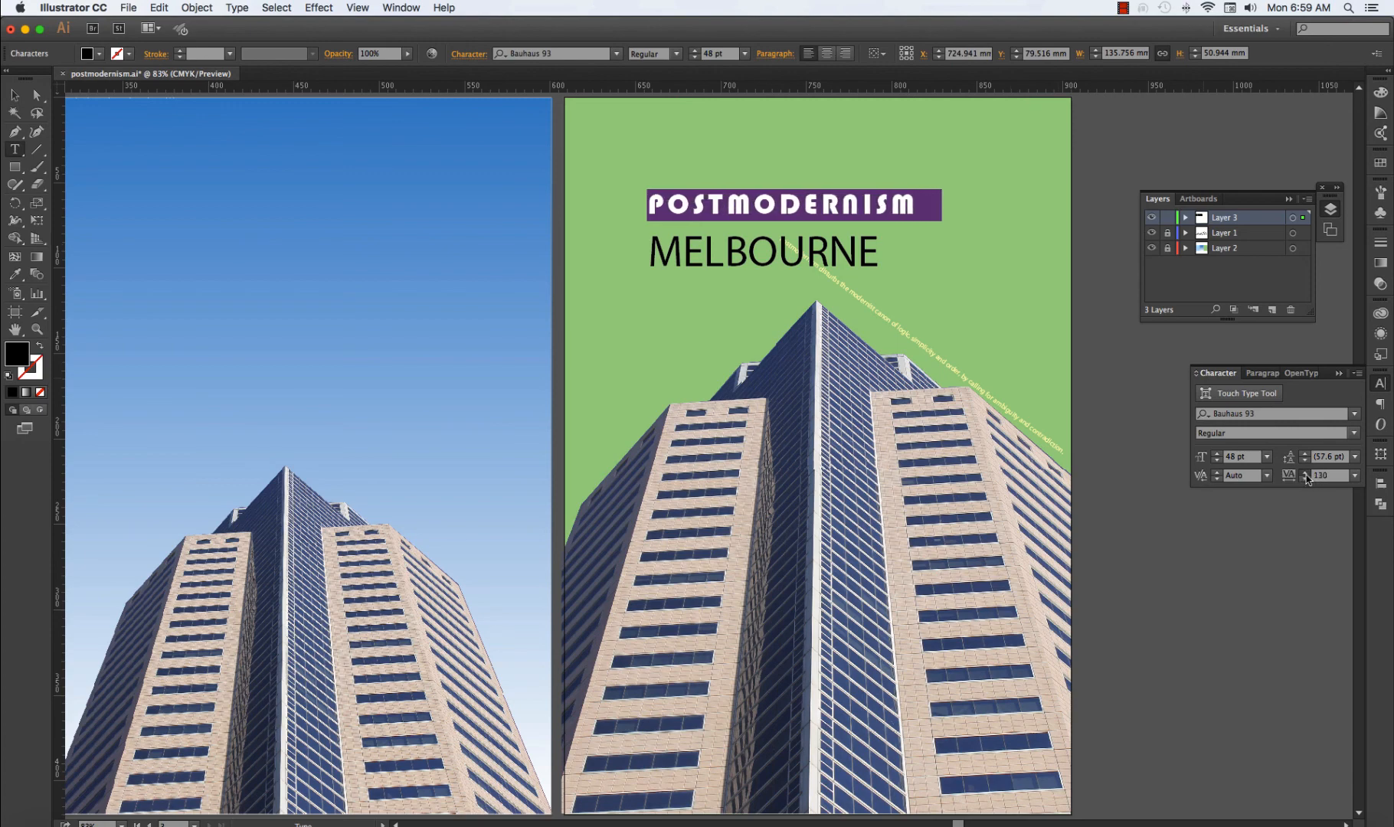
pyautogui.click(1305, 472)
pyautogui.click(1305, 471)
pyautogui.click(1305, 472)
pyautogui.click(1305, 472)
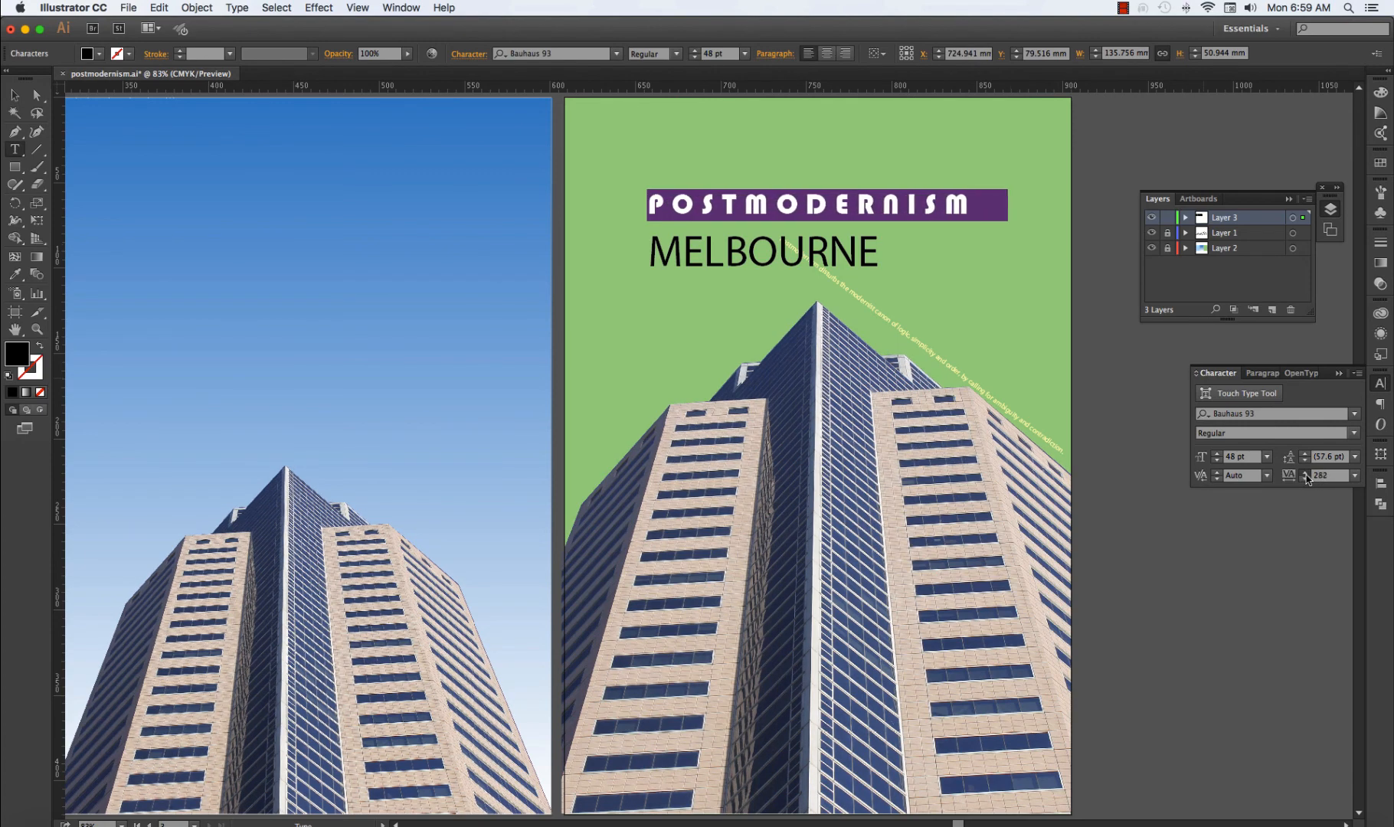
pyautogui.click(1305, 472)
pyautogui.click(1305, 472)
pyautogui.click(1304, 472)
# Set the letters MODERNISM in the heading's first line in Braggadocio, leaving POST in Bauhaus 93.
pyautogui.click(782, 202)
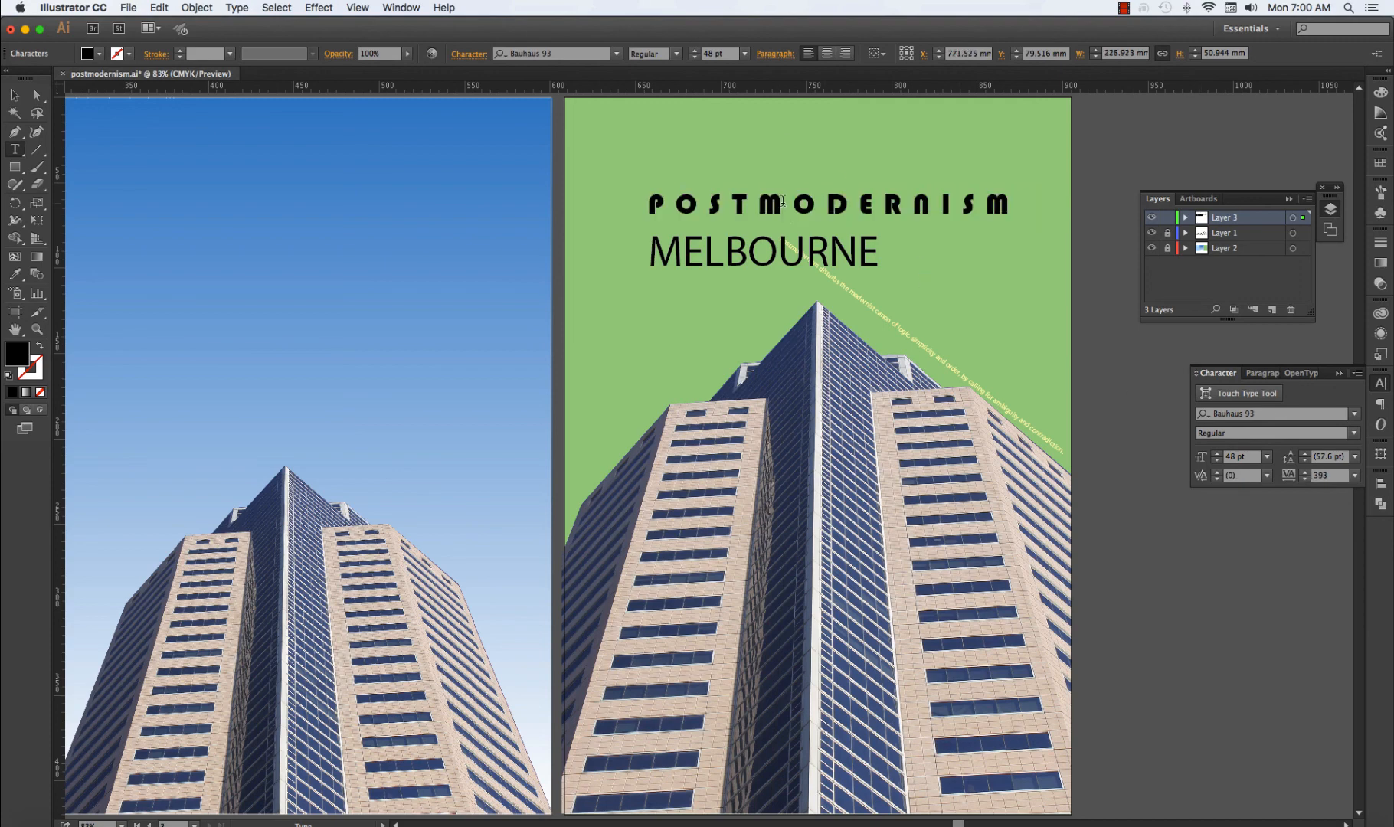
pyautogui.moveTo(859, 203); pyautogui.dragTo(766, 205)
pyautogui.click(1355, 416)
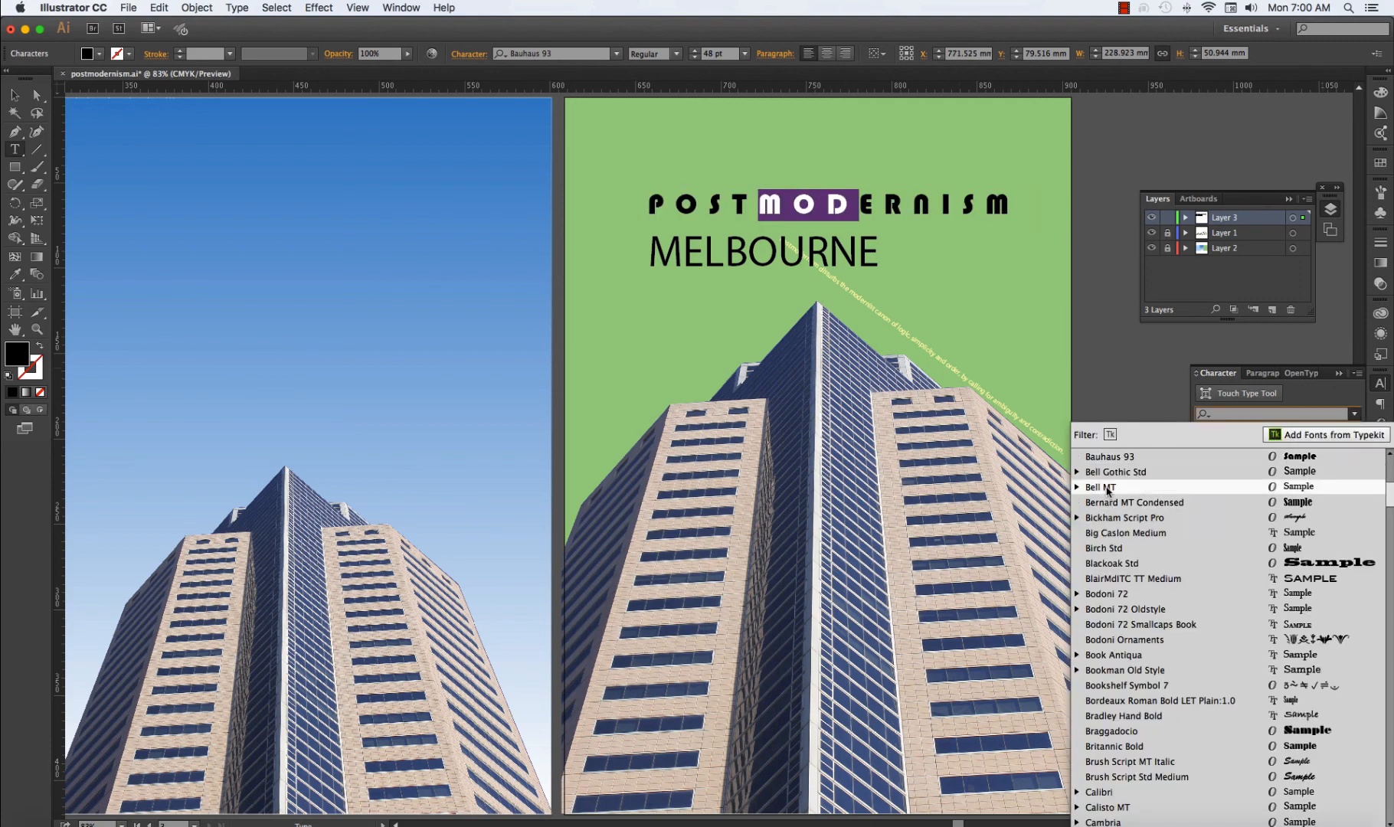
pyautogui.scroll(-2, 1125, 601)
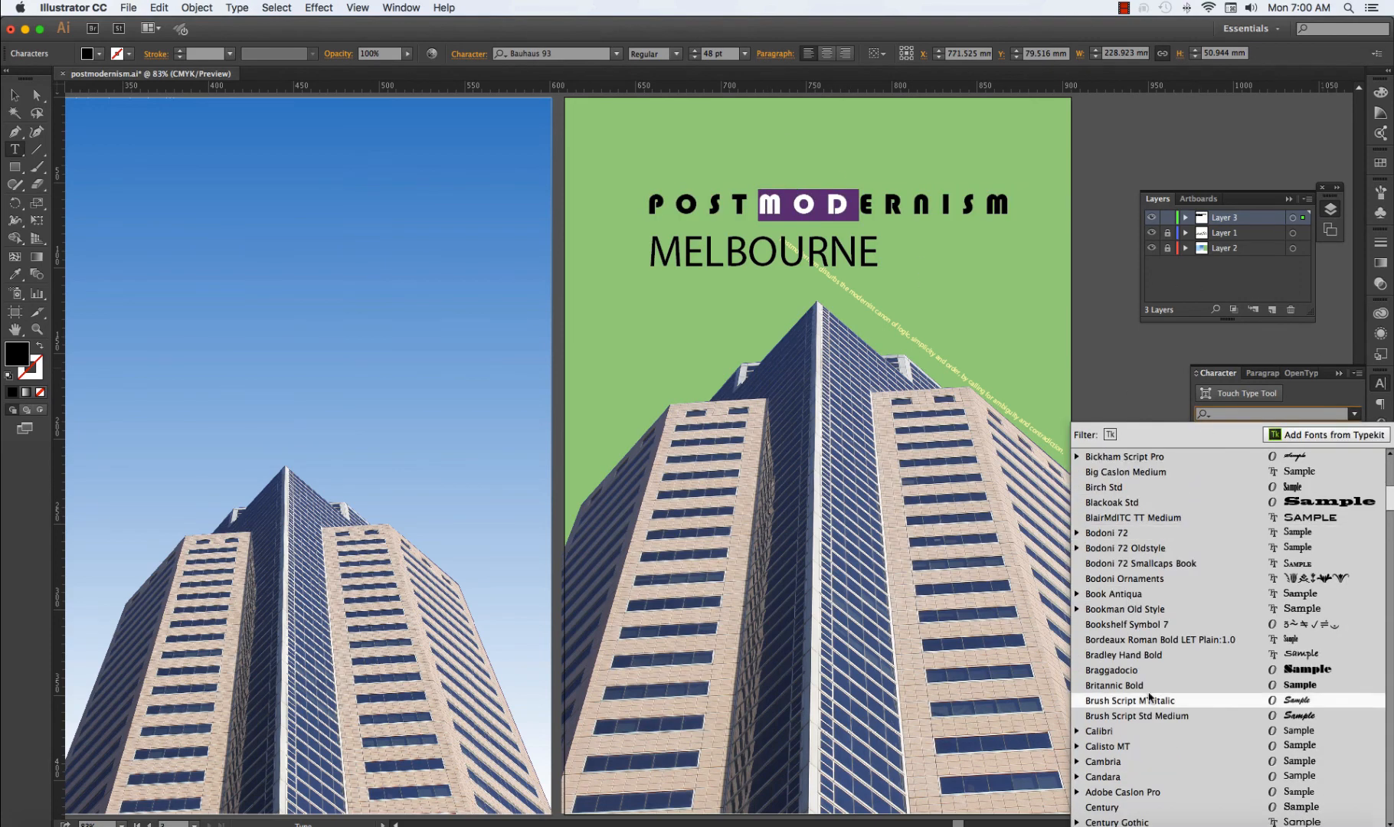
pyautogui.click(1115, 670)
pyautogui.click(1033, 219)
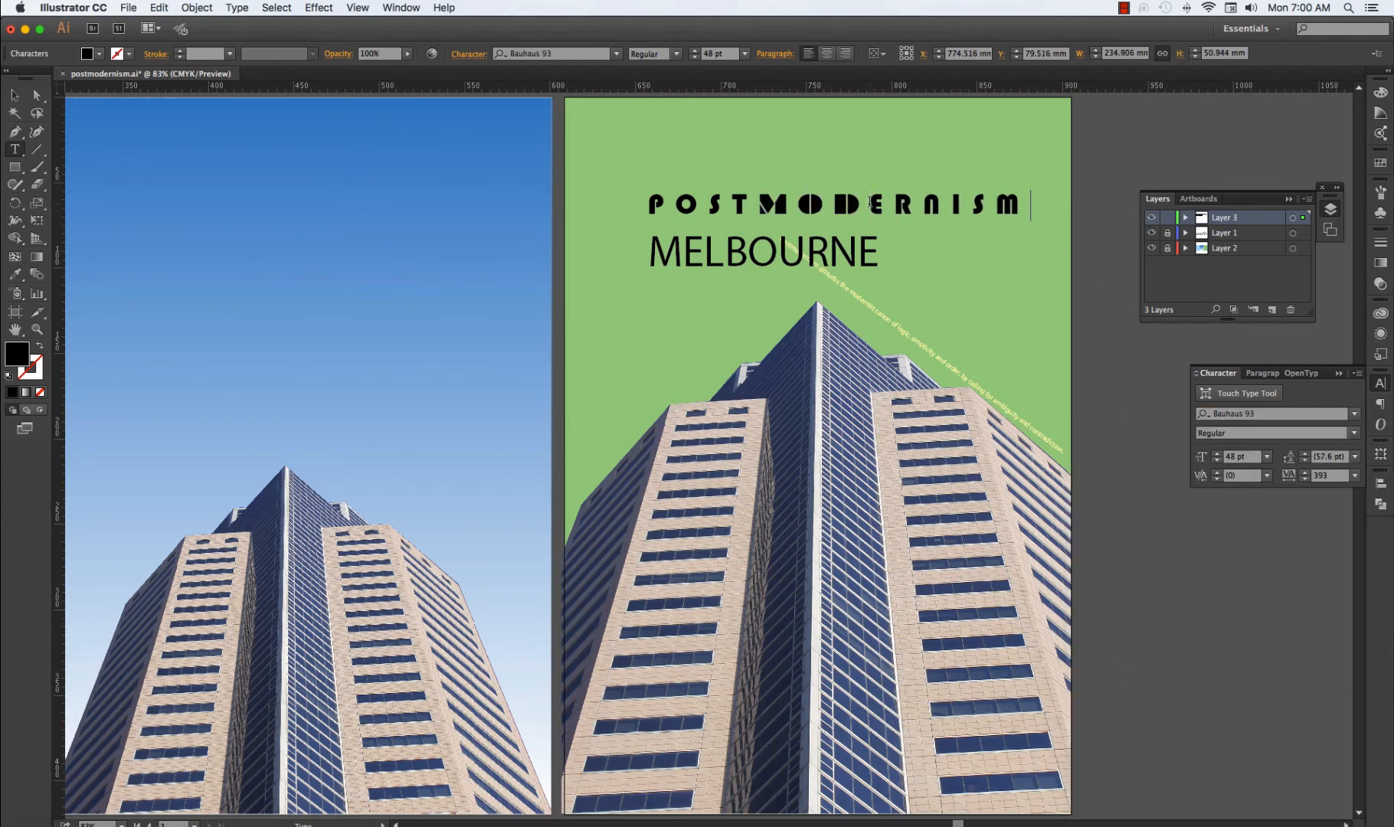
pyautogui.moveTo(869, 202); pyautogui.dragTo(1033, 204)
pyautogui.press('i')
pyautogui.click(783, 195)
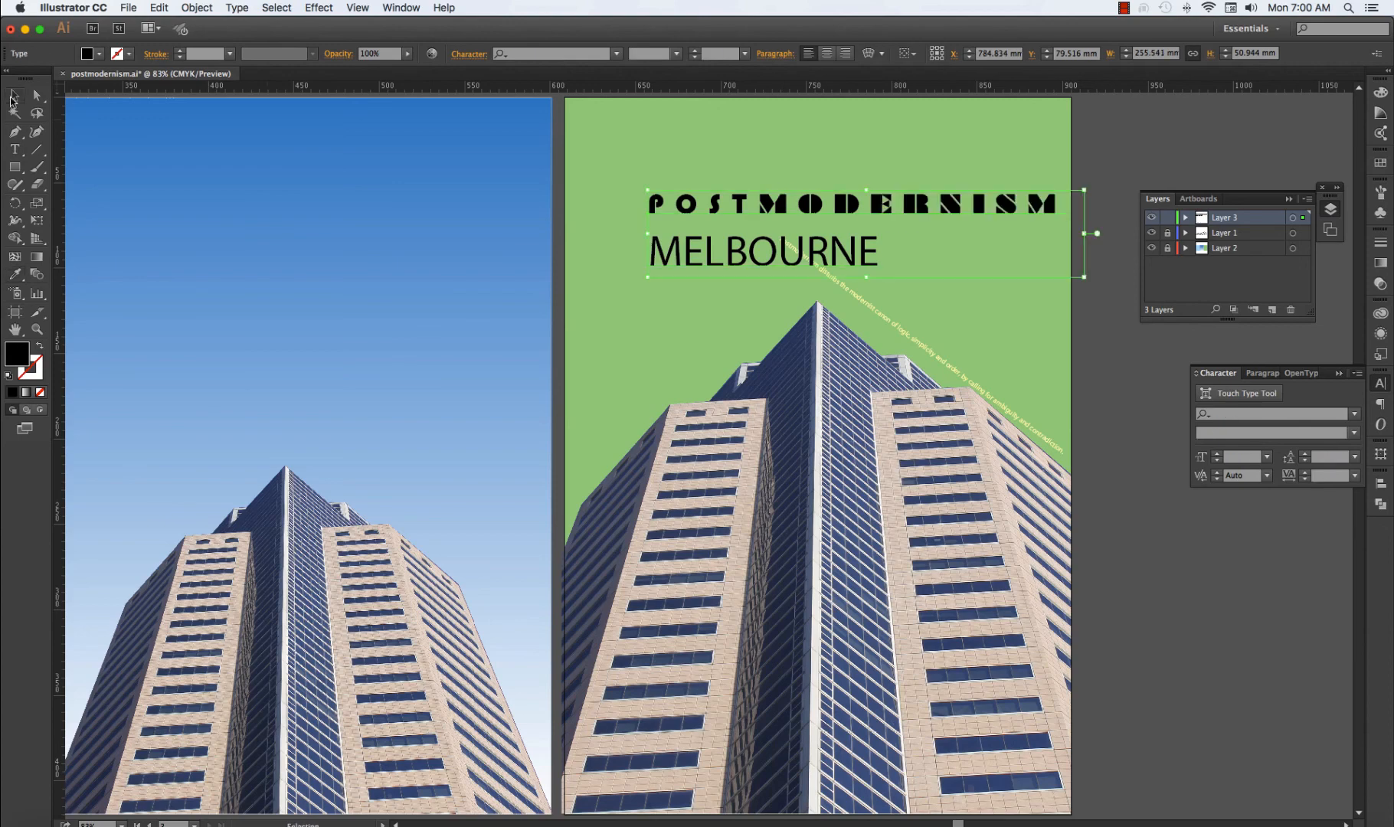
# Try the word MELBOURNE in Helvetica Light Oblique.
pyautogui.press('t')
pyautogui.doubleClick(819, 246)
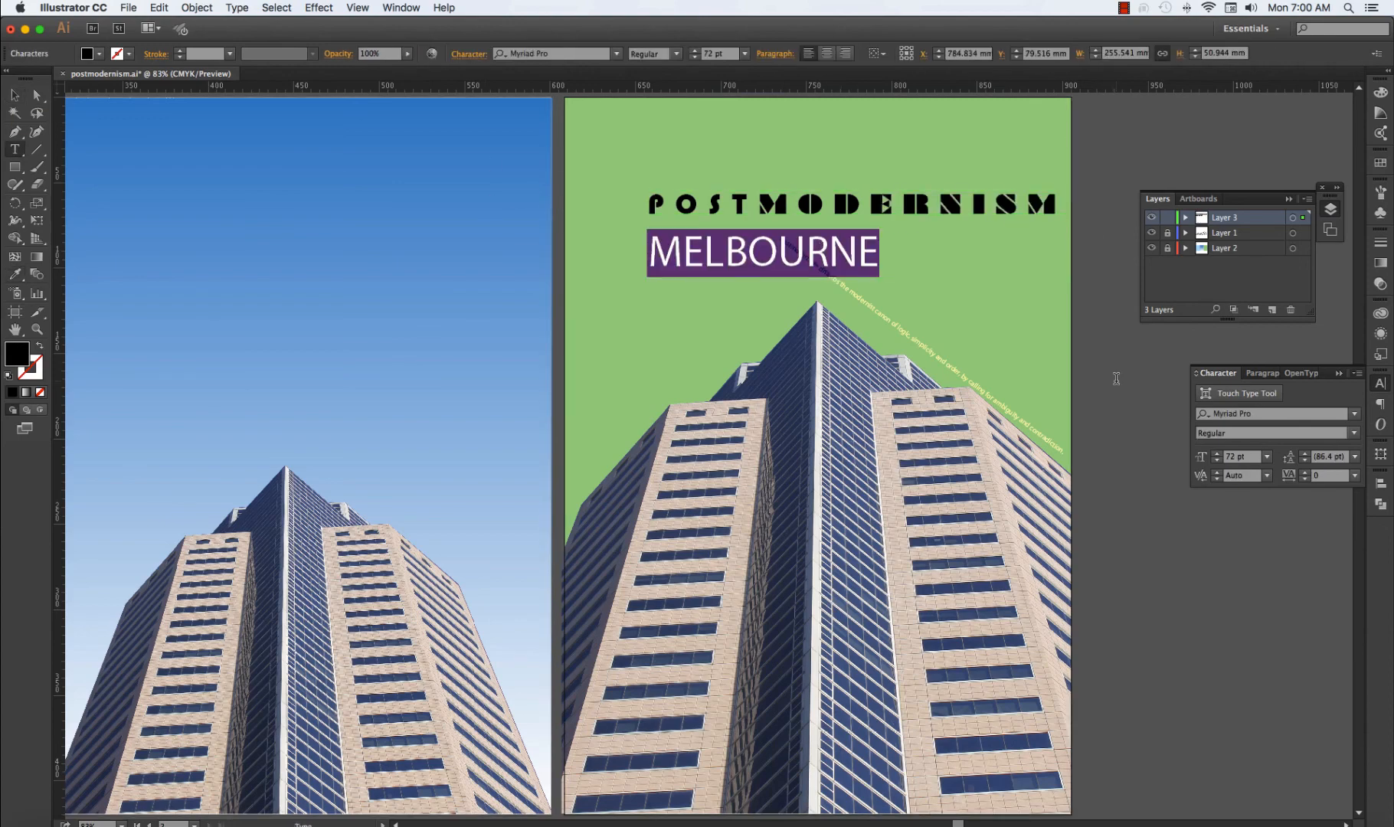
pyautogui.click(1264, 414)
pyautogui.write('helv')
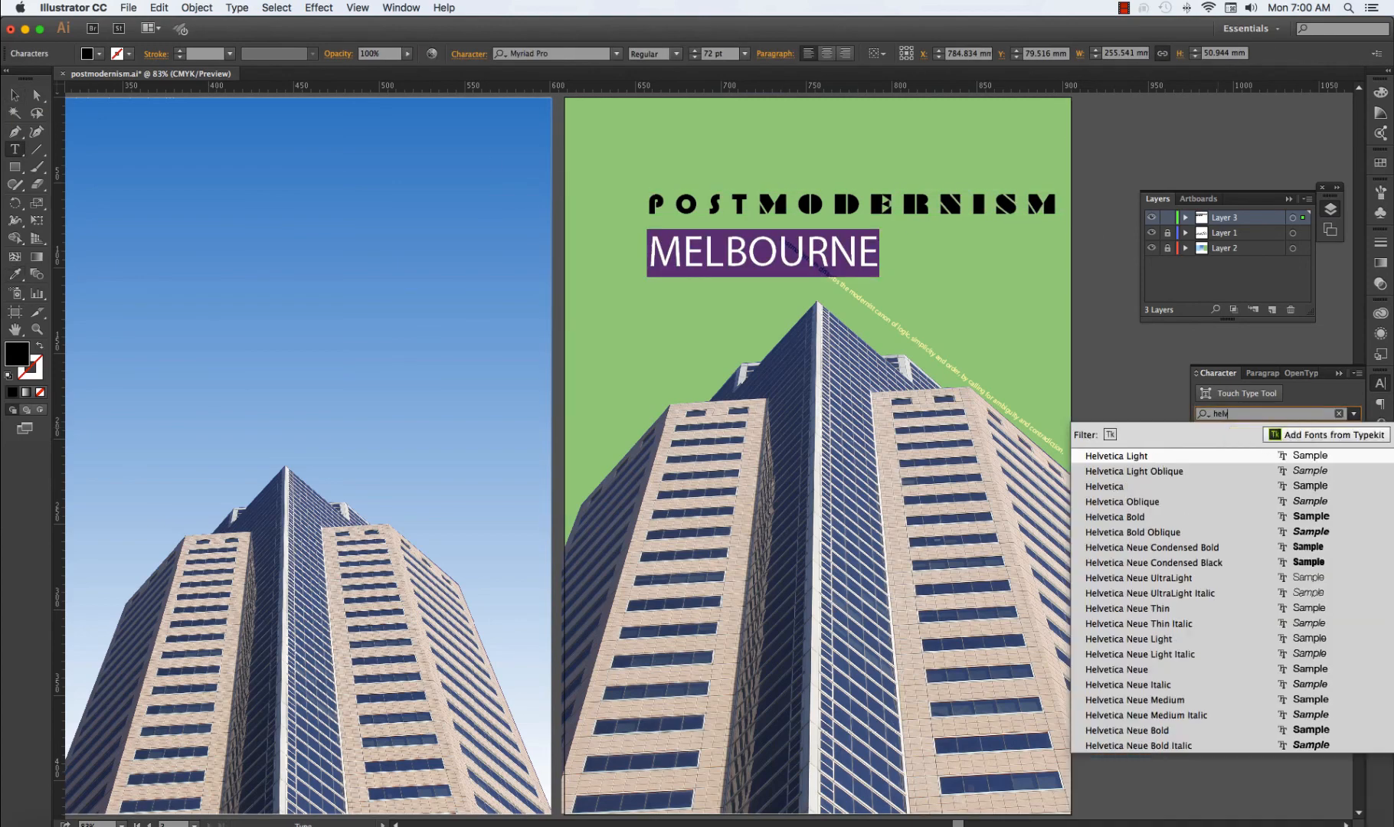
pyautogui.click(1126, 470)
pyautogui.click(15, 95)
pyautogui.click(1137, 451)
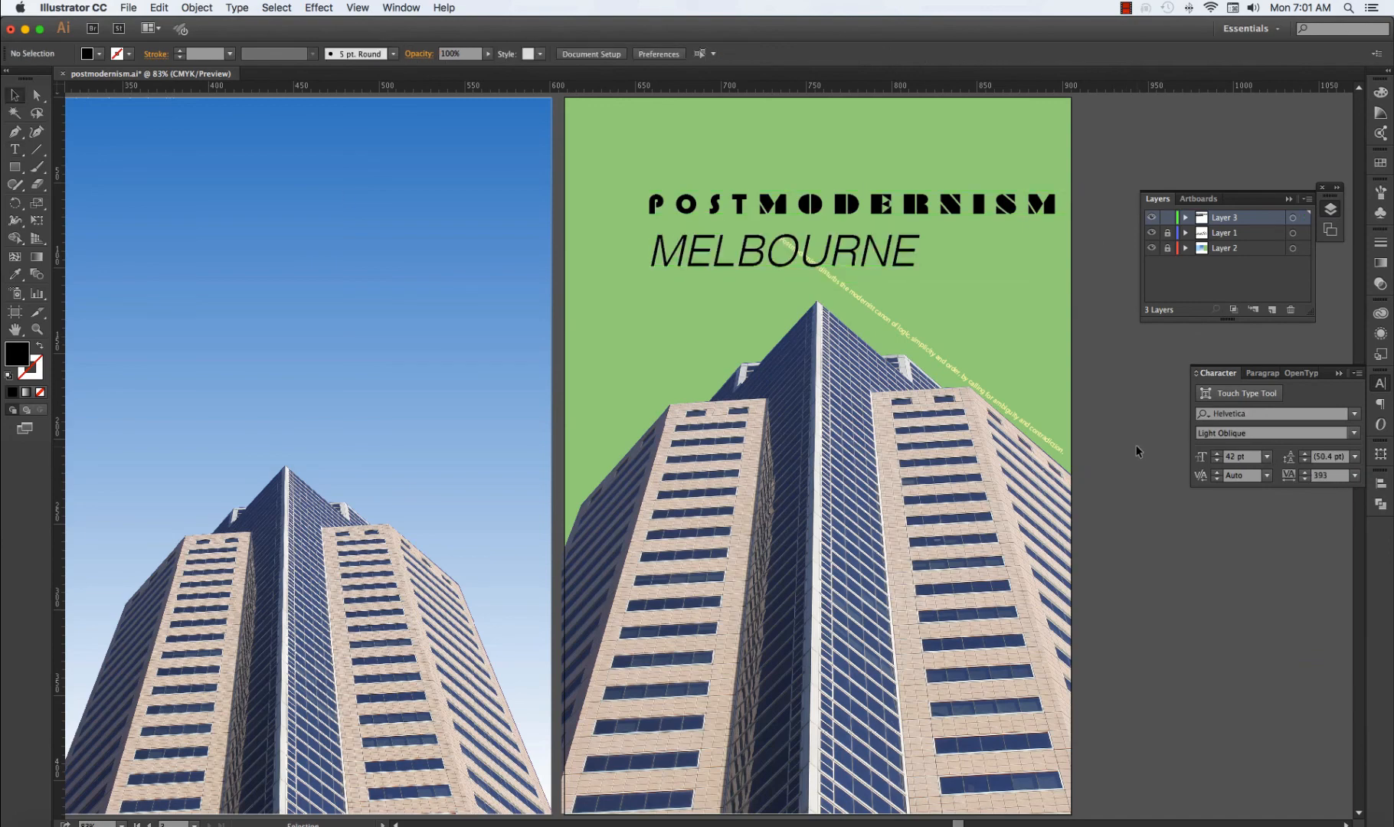
# Set the word MELBOURNE in Lithos Pro Regular.
pyautogui.doubleClick(877, 249)
pyautogui.doubleClick(878, 249)
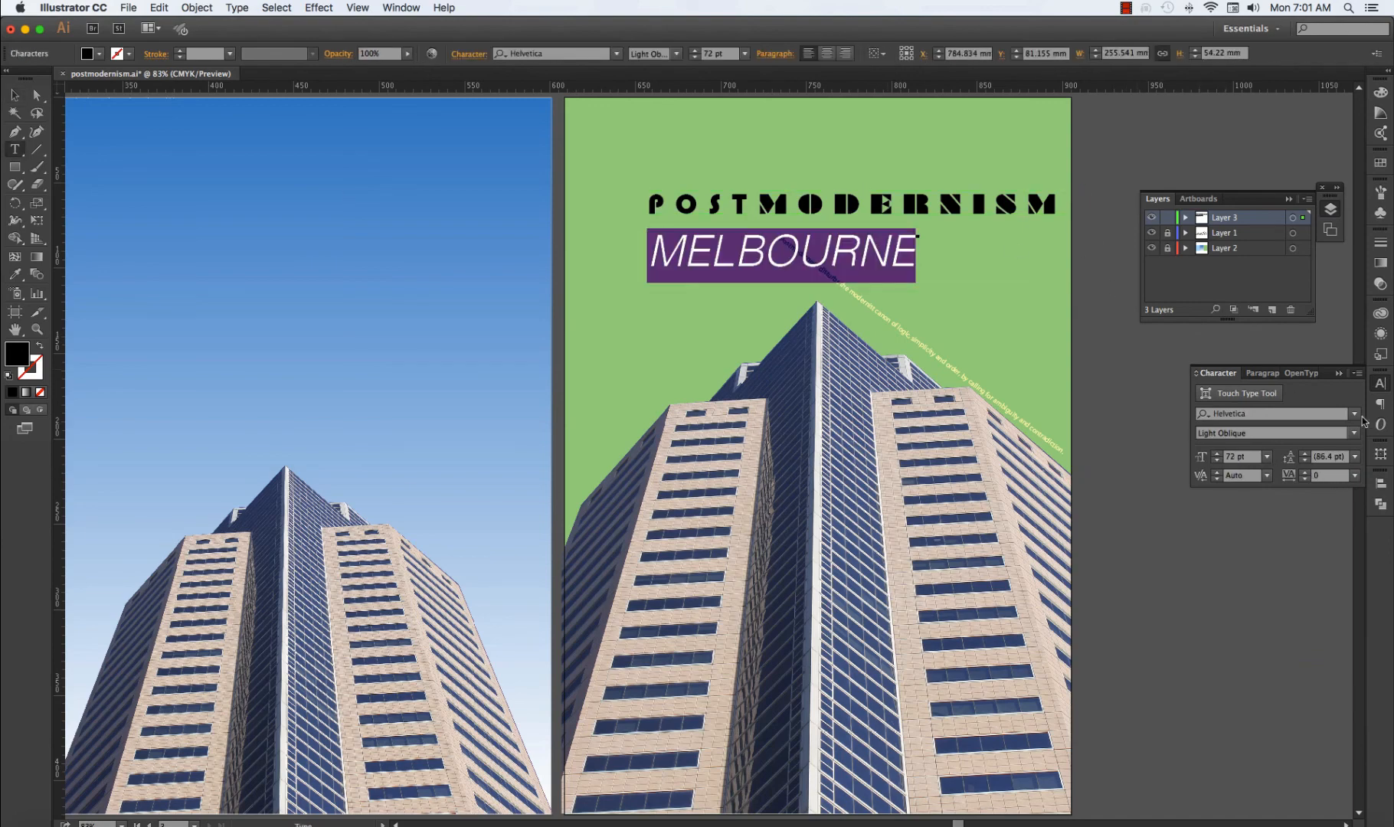
pyautogui.click(1354, 415)
pyautogui.scroll(-6, 1134, 637)
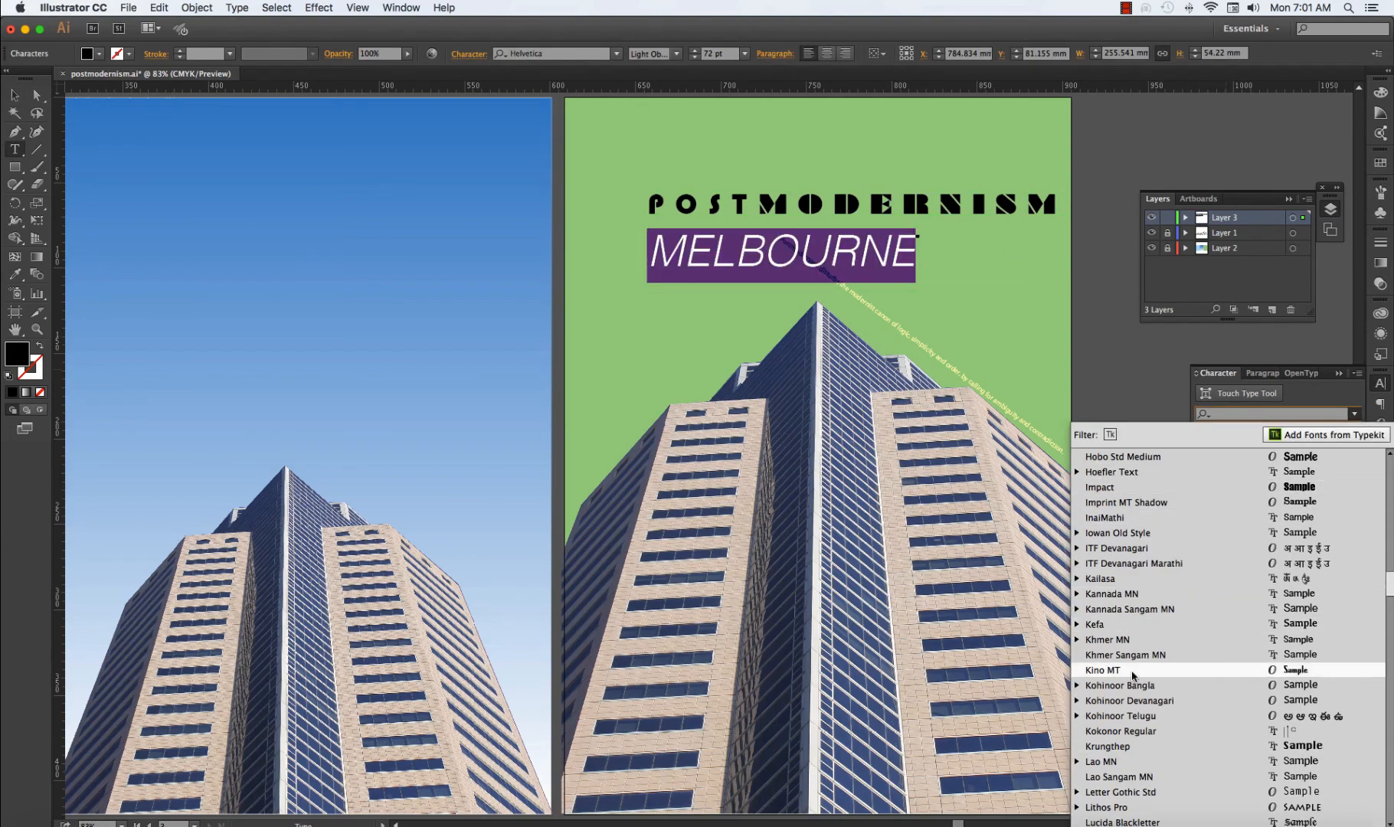
pyautogui.scroll(-5, 1131, 641)
pyautogui.click(1131, 654)
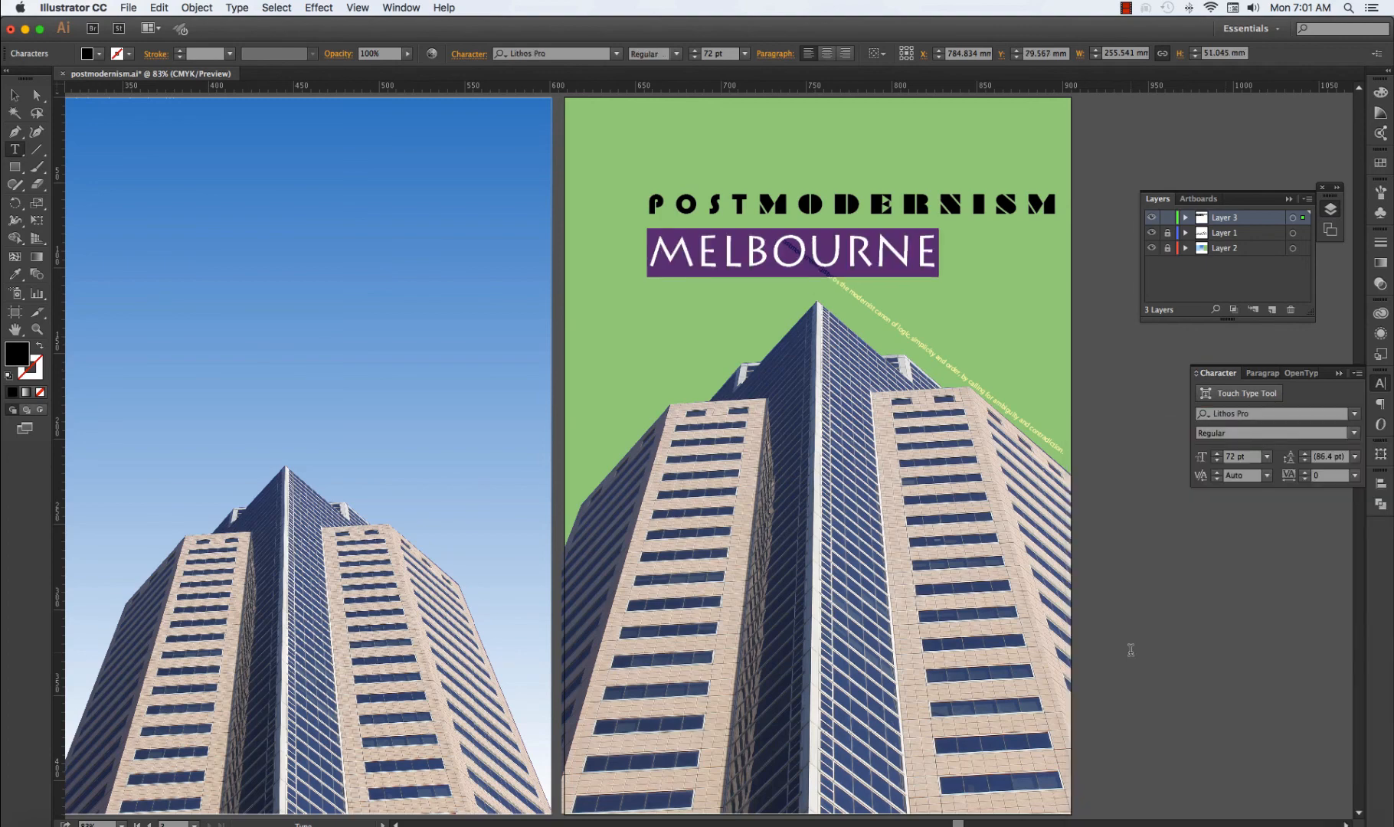
# Reduce the word MELBOURNE to a font size of 36 pt.
pyautogui.click(743, 247)
pyautogui.moveTo(744, 248); pyautogui.dragTo(943, 253)
pyautogui.click(858, 249)
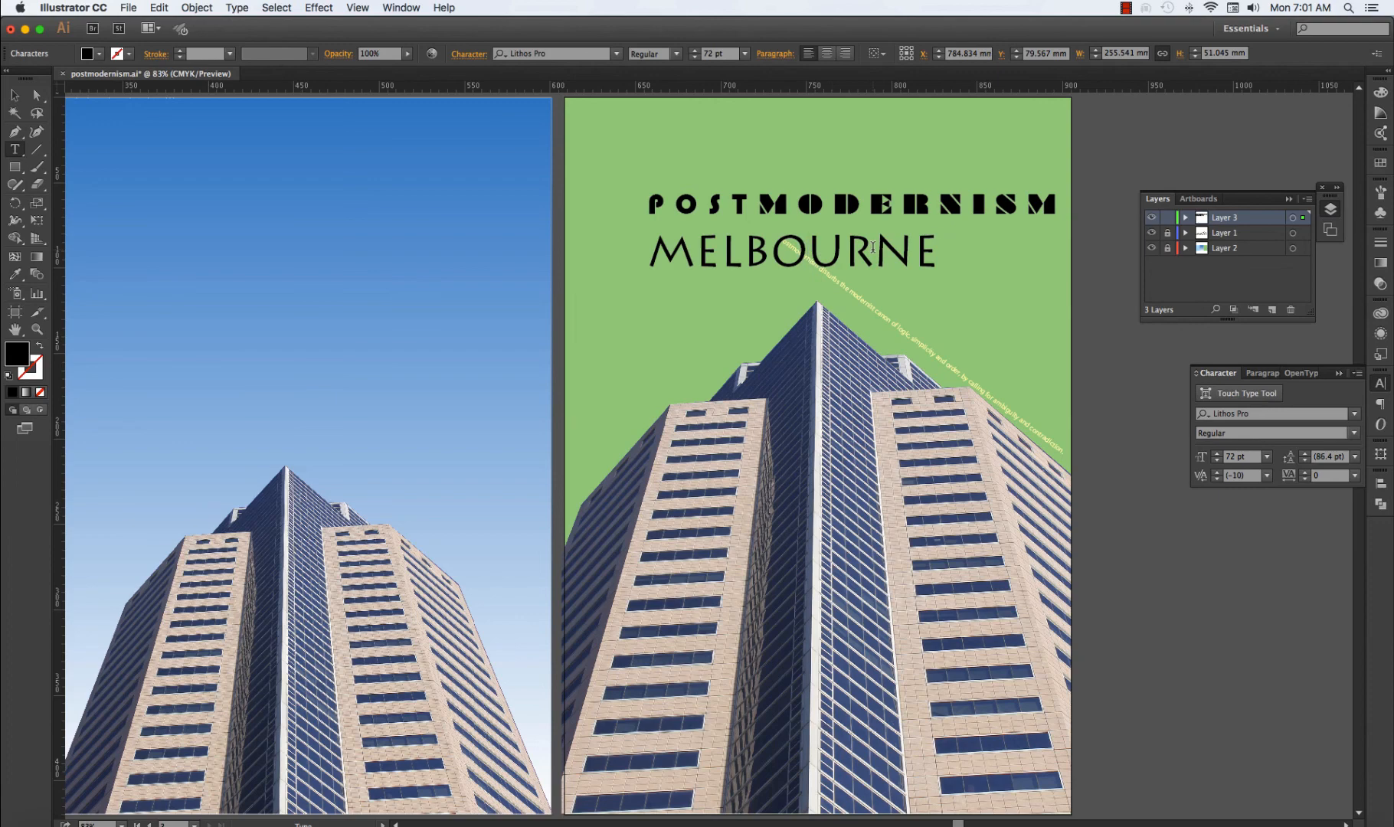
pyautogui.doubleClick(872, 247)
pyautogui.press('super+c')
pyautogui.click(1266, 457)
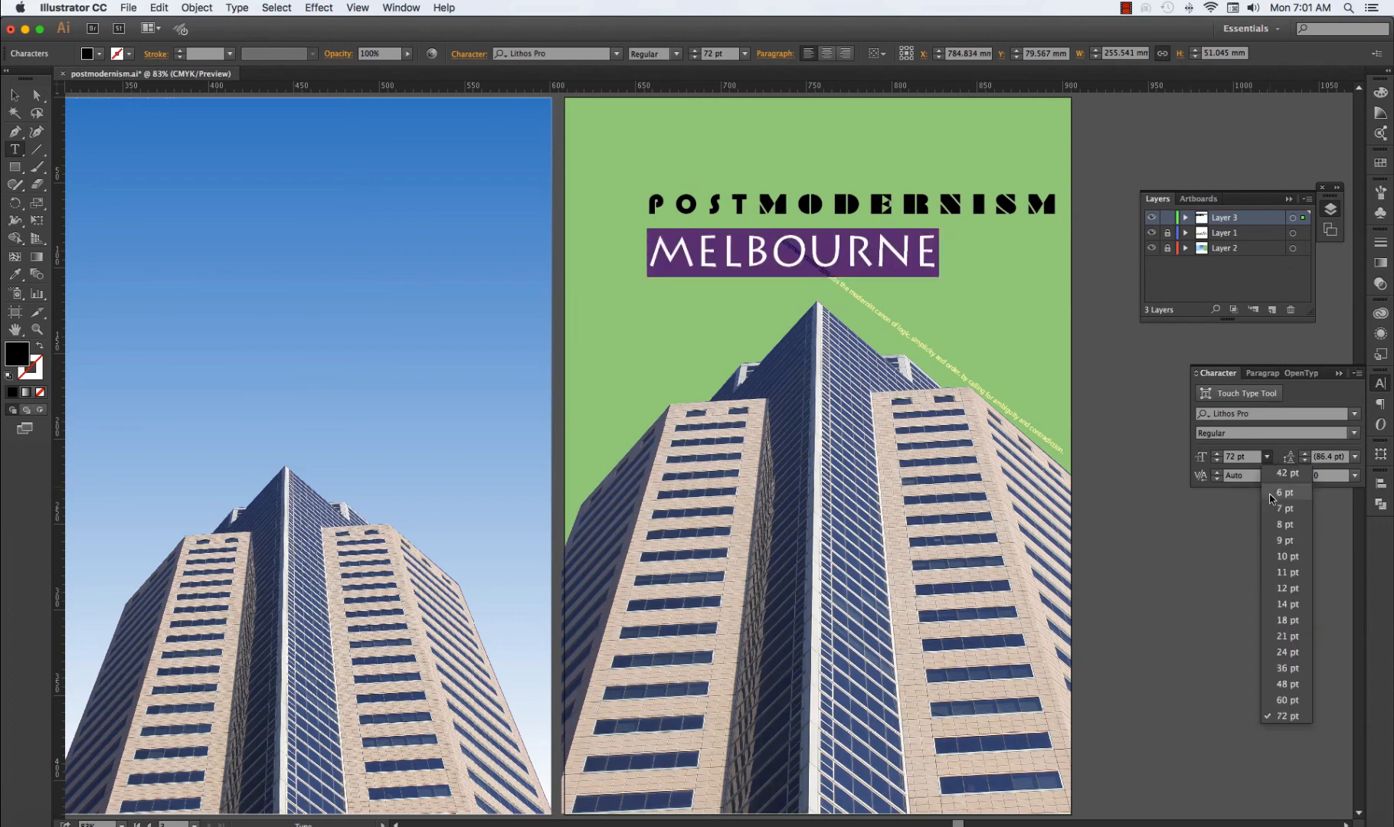
pyautogui.click(1293, 669)
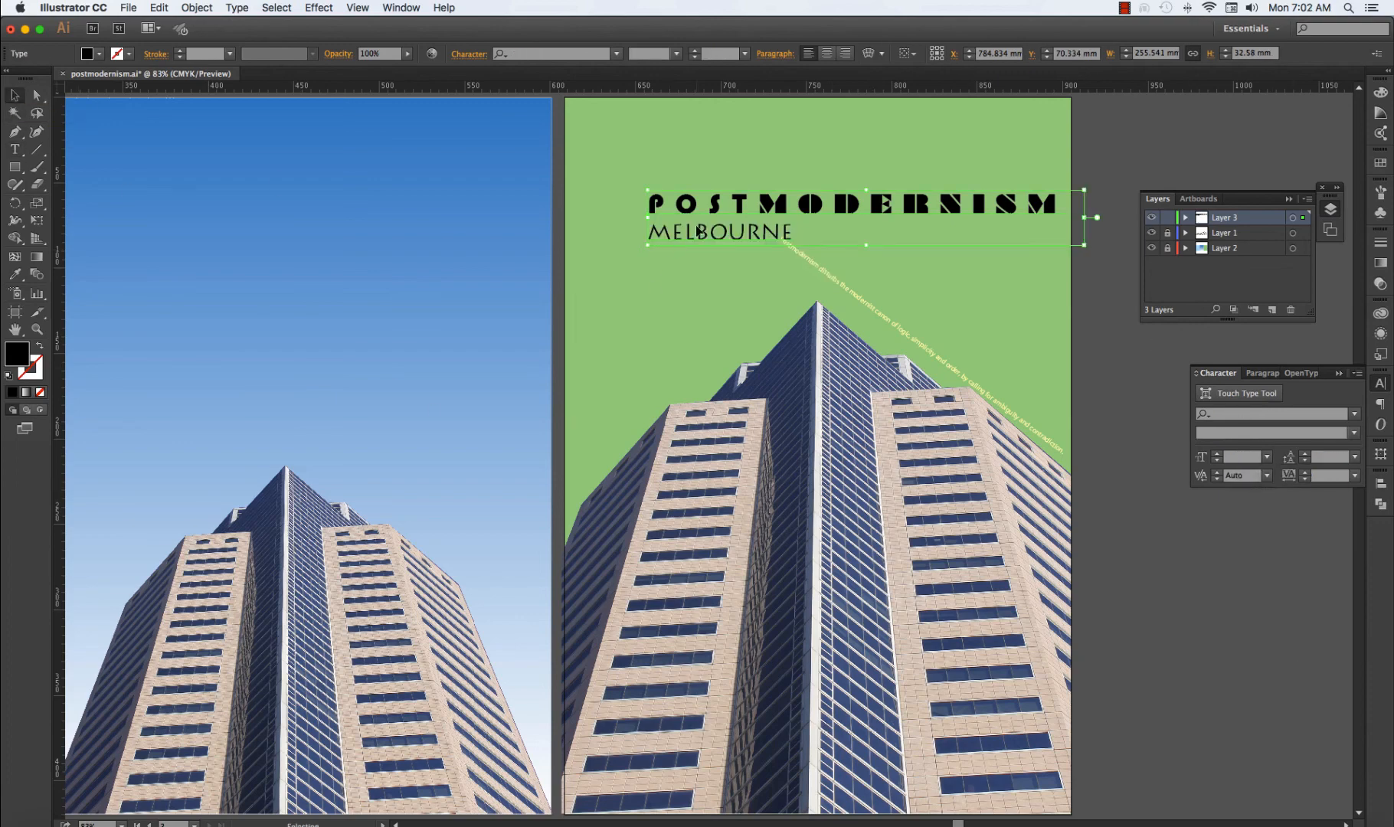
# Cut MELBOURNE out of the heading and paste it as a separate text object.
pyautogui.press('BackSpace')
pyautogui.press('BackSpace')
pyautogui.press('Escape')
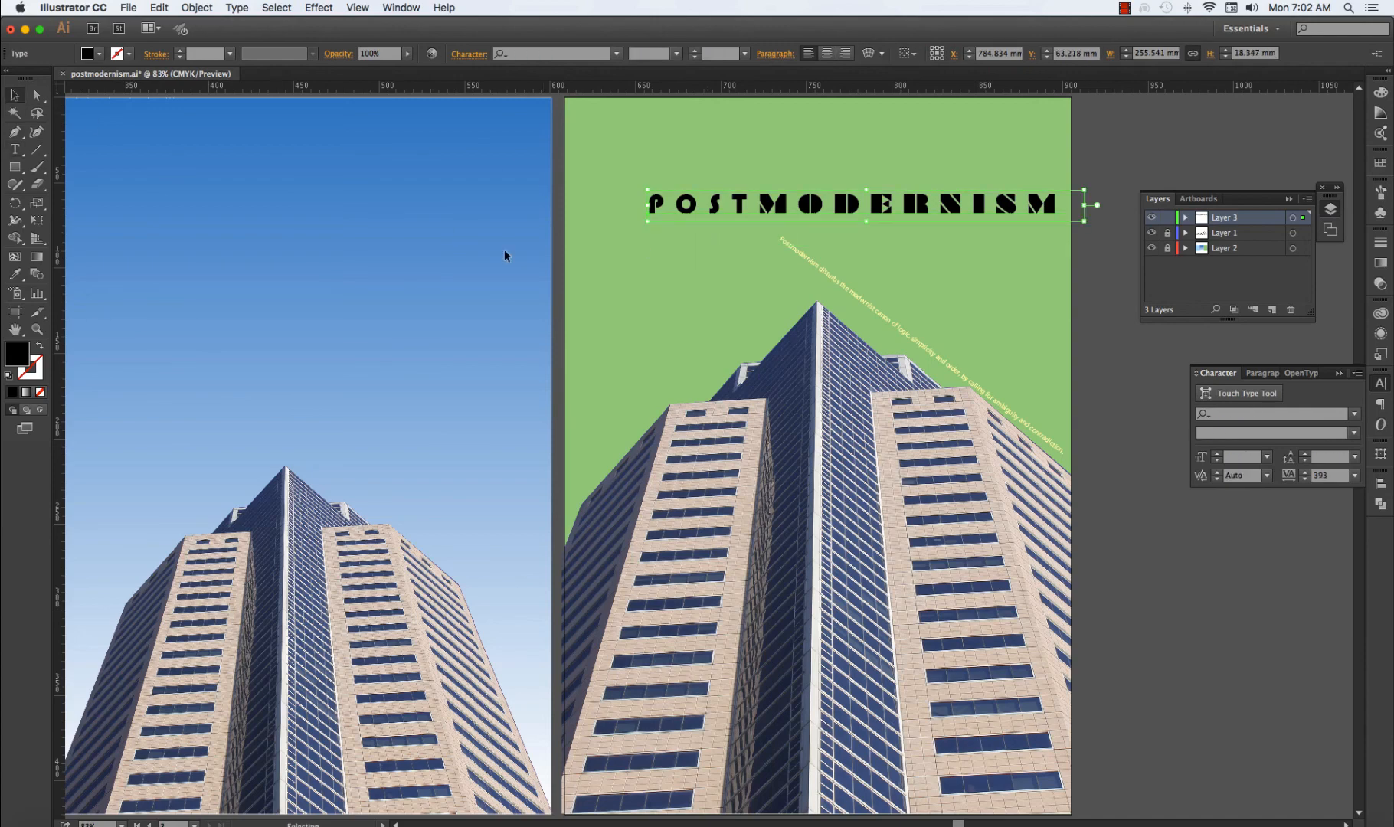
pyautogui.click(600, 279)
pyautogui.press('super+v')
# Move MELBOURNE beneath POSTMODERNISM and rotate it to the slope of the yellow sentence, ending at the building's peak.
pyautogui.moveTo(693, 460); pyautogui.dragTo(691, 263)
pyautogui.moveTo(778, 270); pyautogui.dragTo(851, 329)
pyautogui.click(1381, 453)
pyautogui.click(1235, 499)
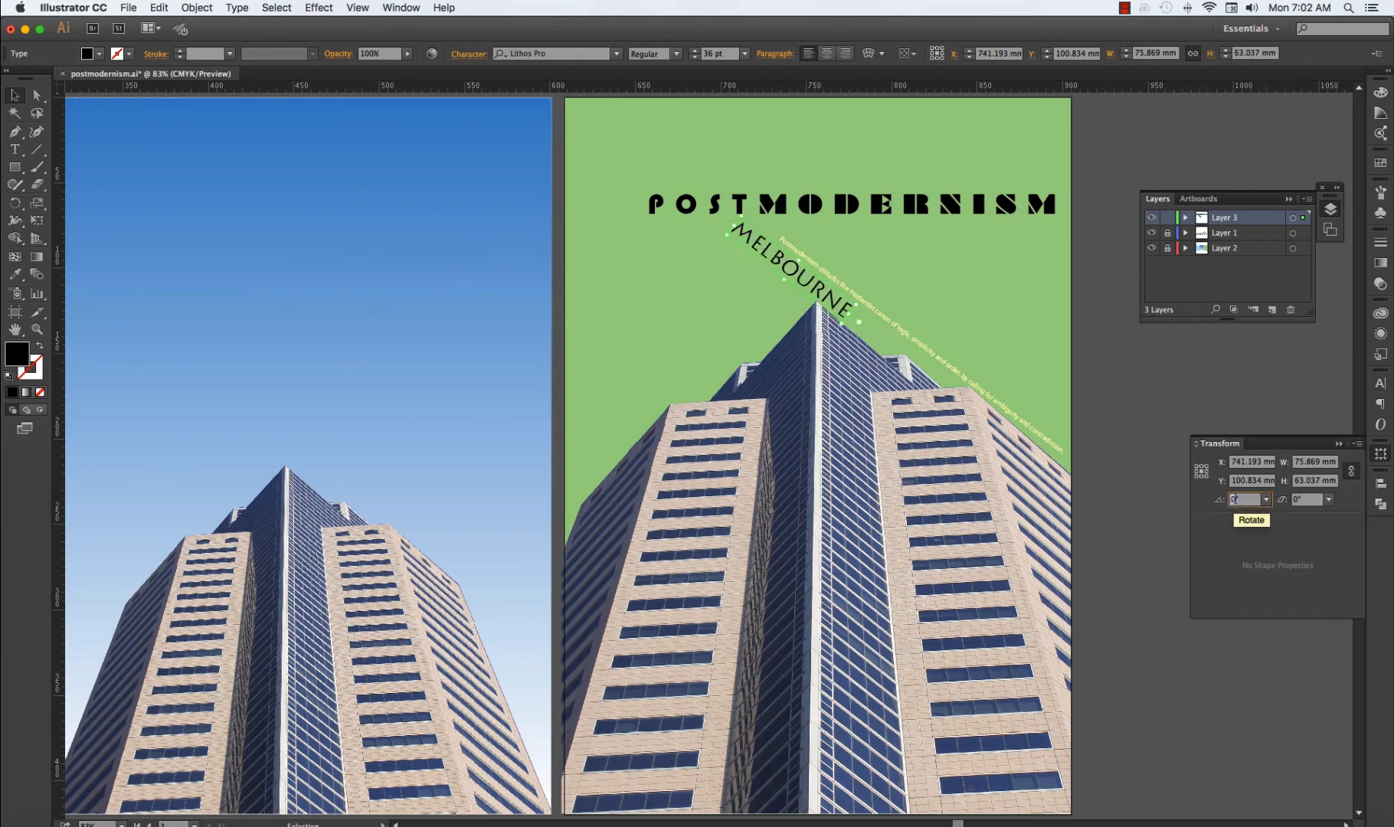
pyautogui.click(1157, 405)
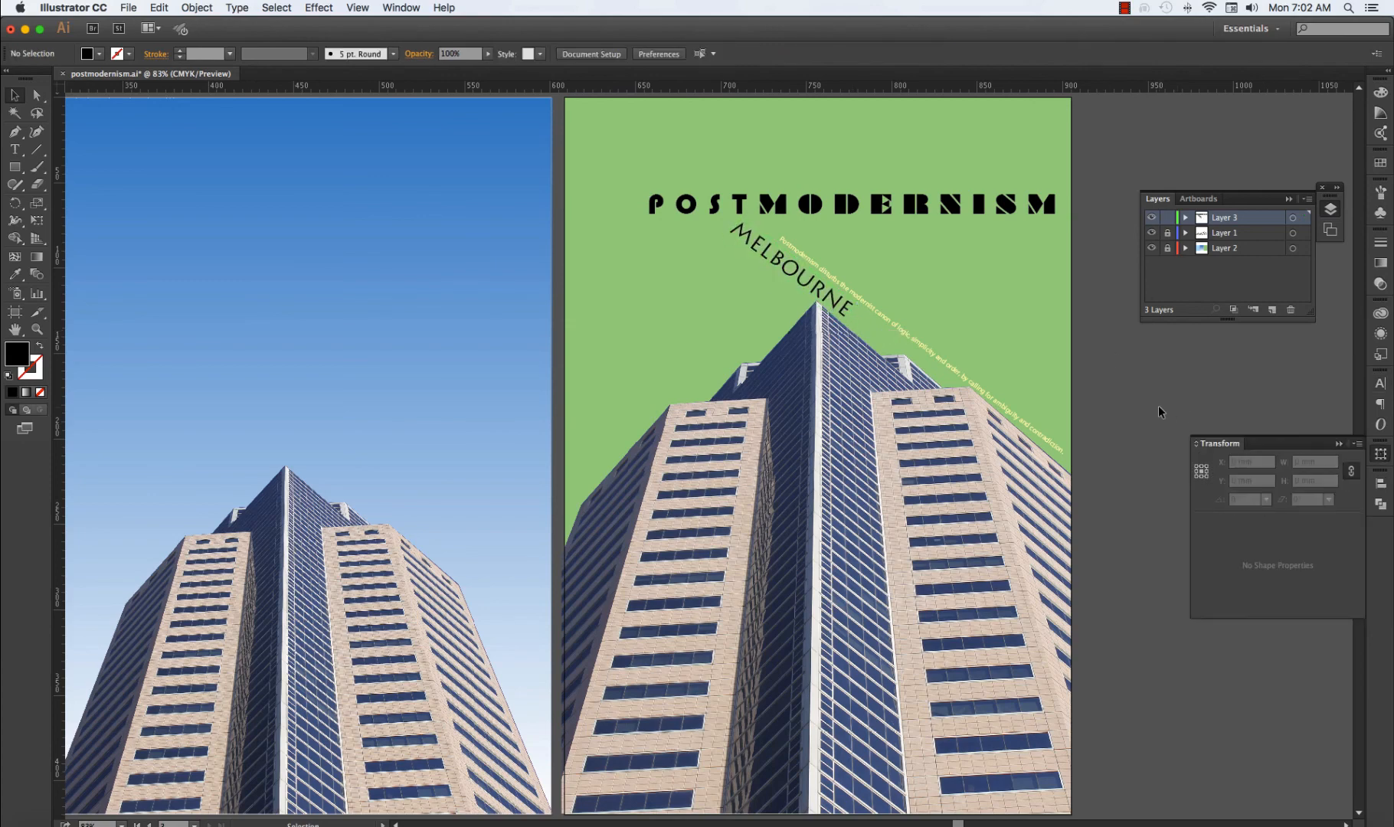